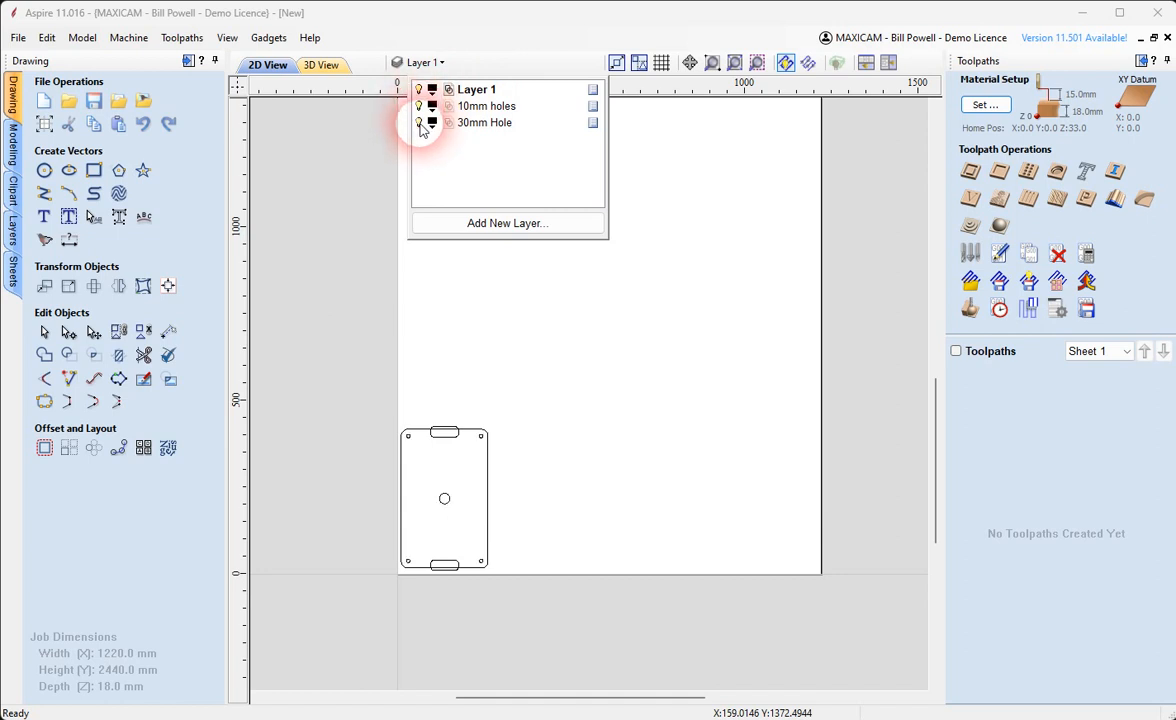
Move the two rounded slot vectors at the plate's upper and lower edges to a new visible layer named Rebate, coloured blue.
click(517, 412)
scroll(438, 549, up, 3)
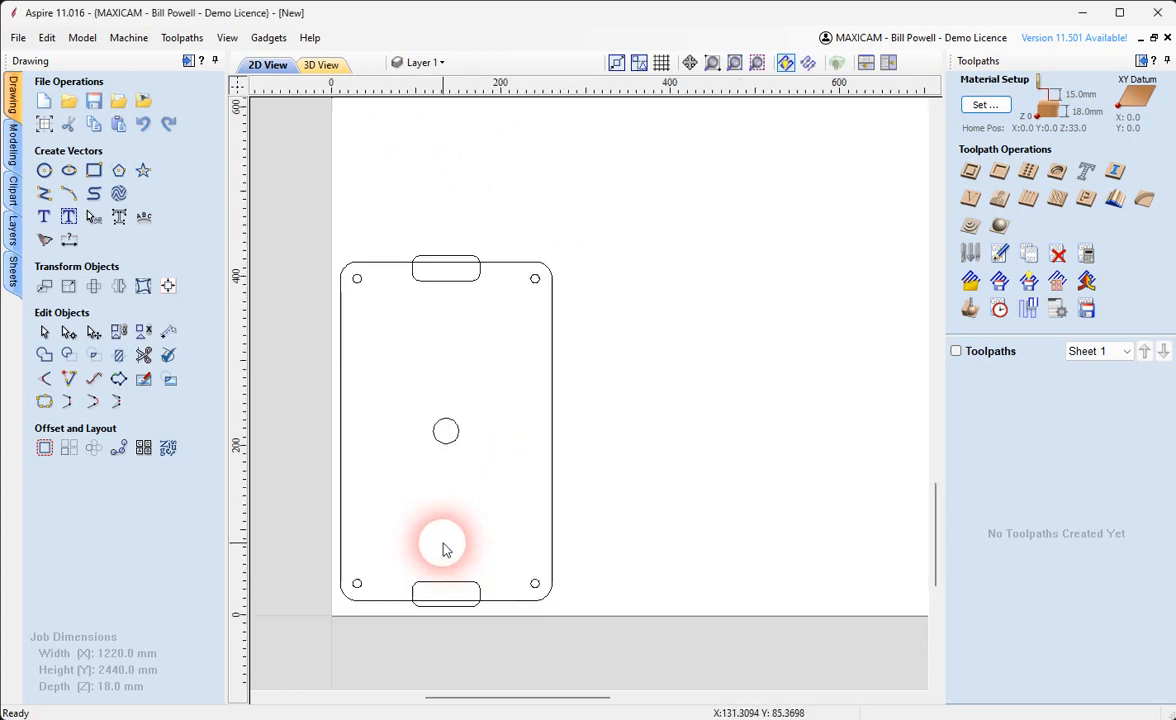
click(453, 281)
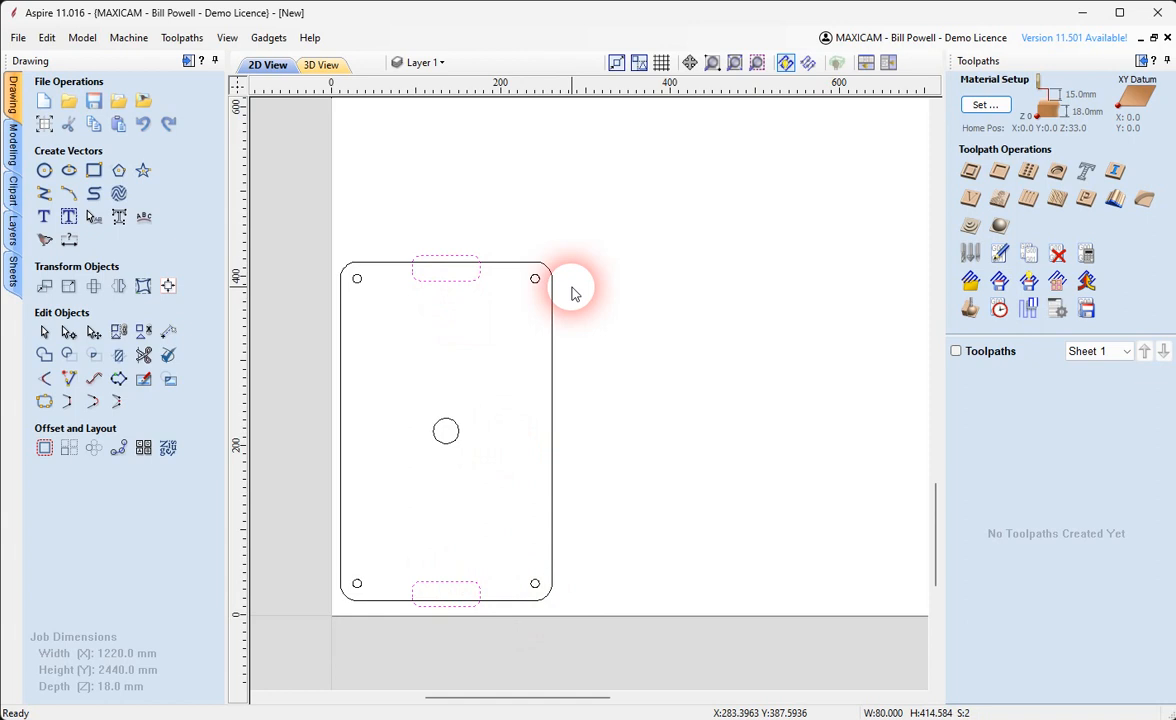
right_click(555, 217)
mouse_move(787, 617)
click(827, 686)
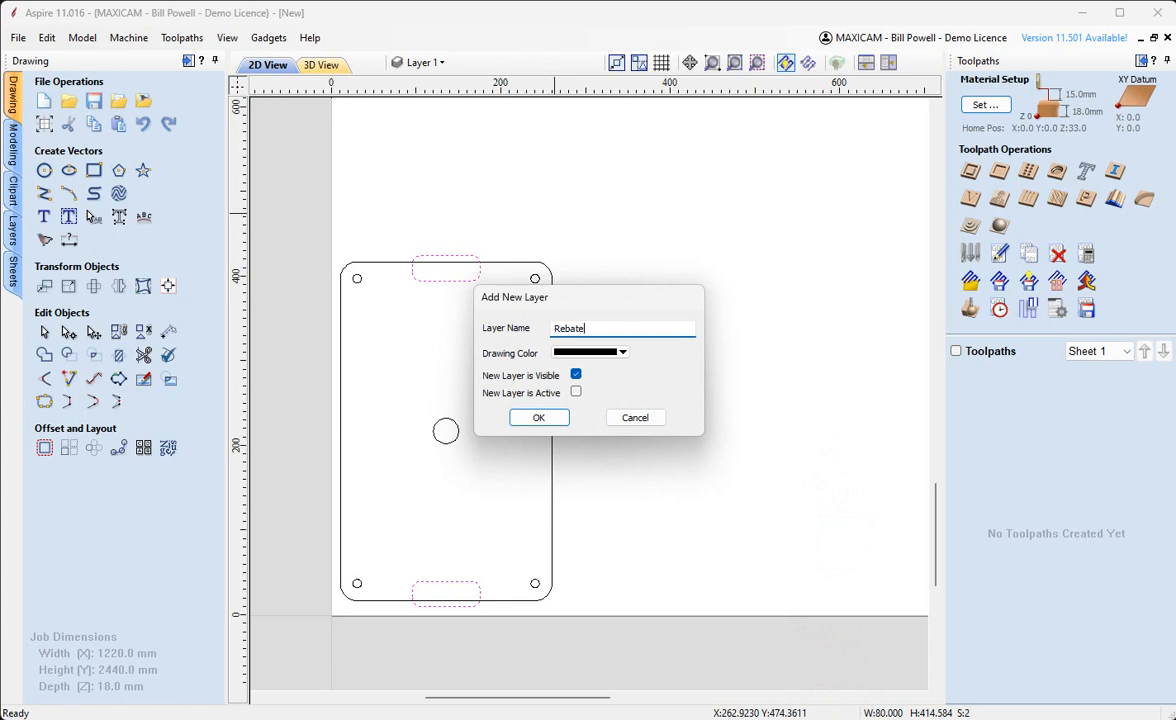
click(621, 352)
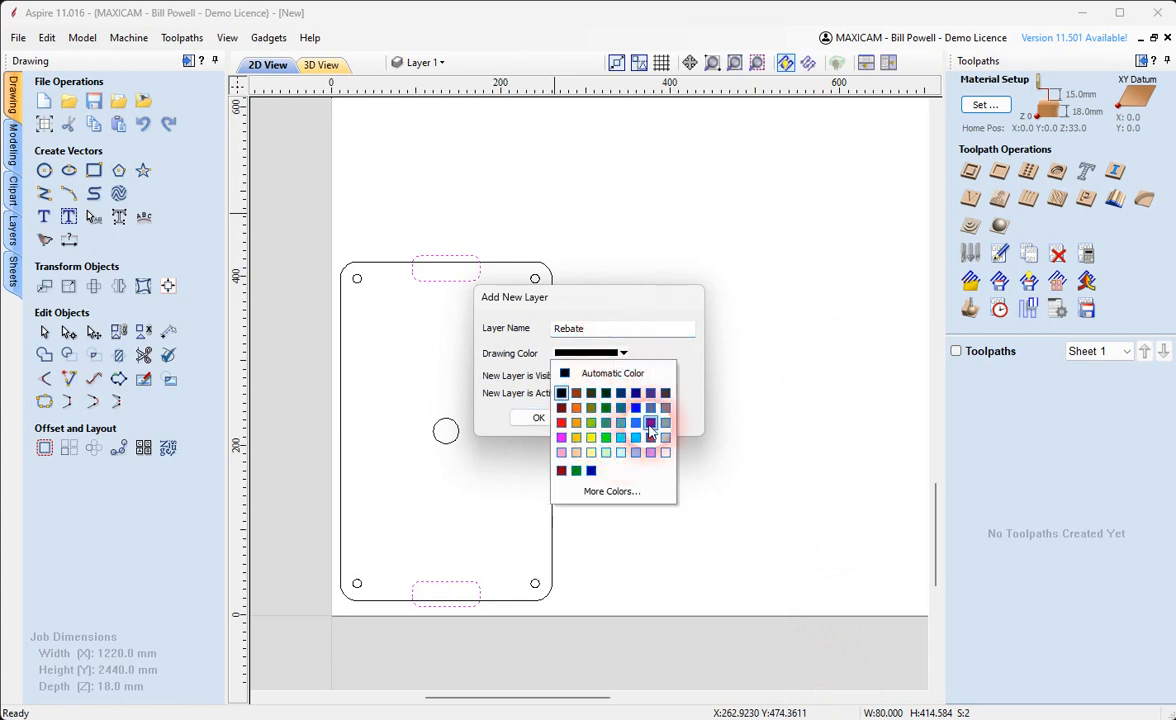
click(636, 410)
click(538, 417)
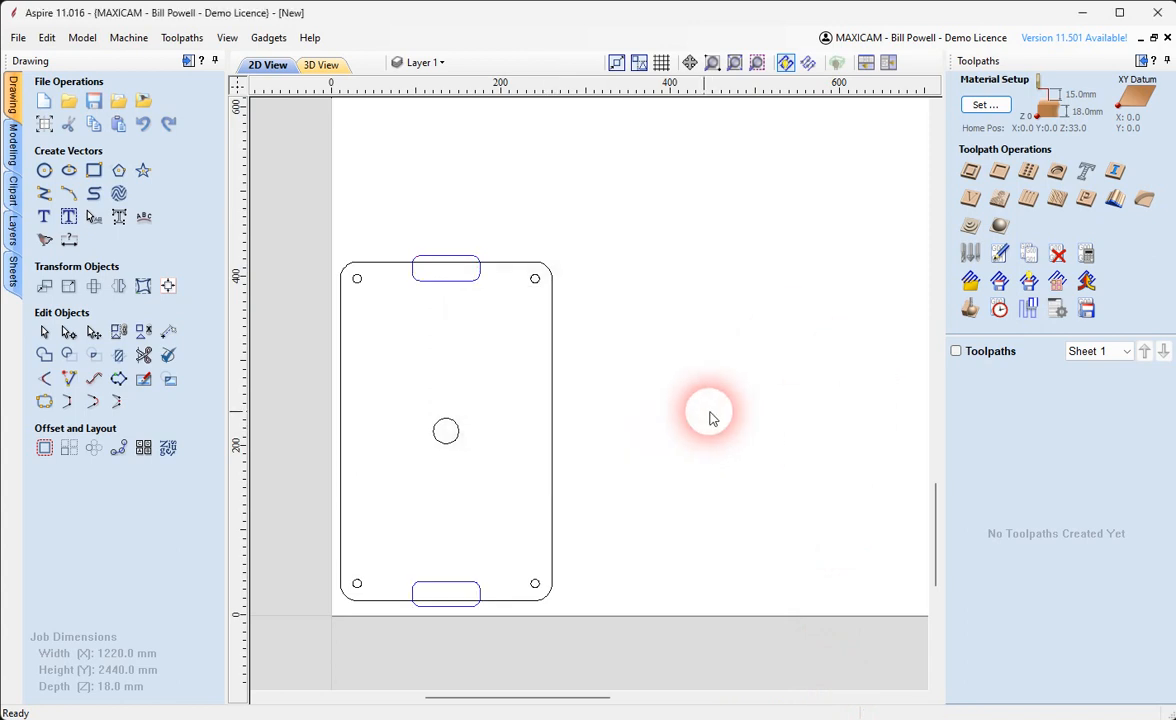
Array copy all of the plate's vectors into 5 rows and 4 columns with a 10 mm gap in X and Y.
scroll(586, 327, down, 2)
scroll(498, 343, up, 2)
scroll(498, 343, down, 4)
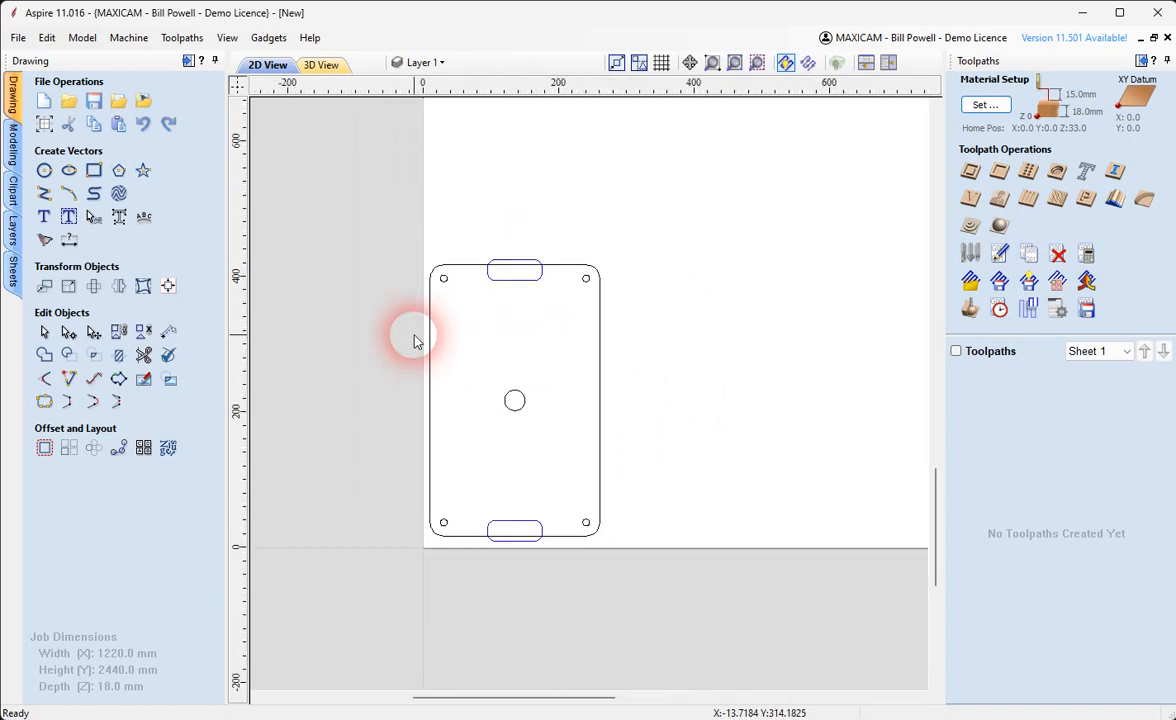
scroll(656, 572, up, 1)
drag(657, 568, 378, 226)
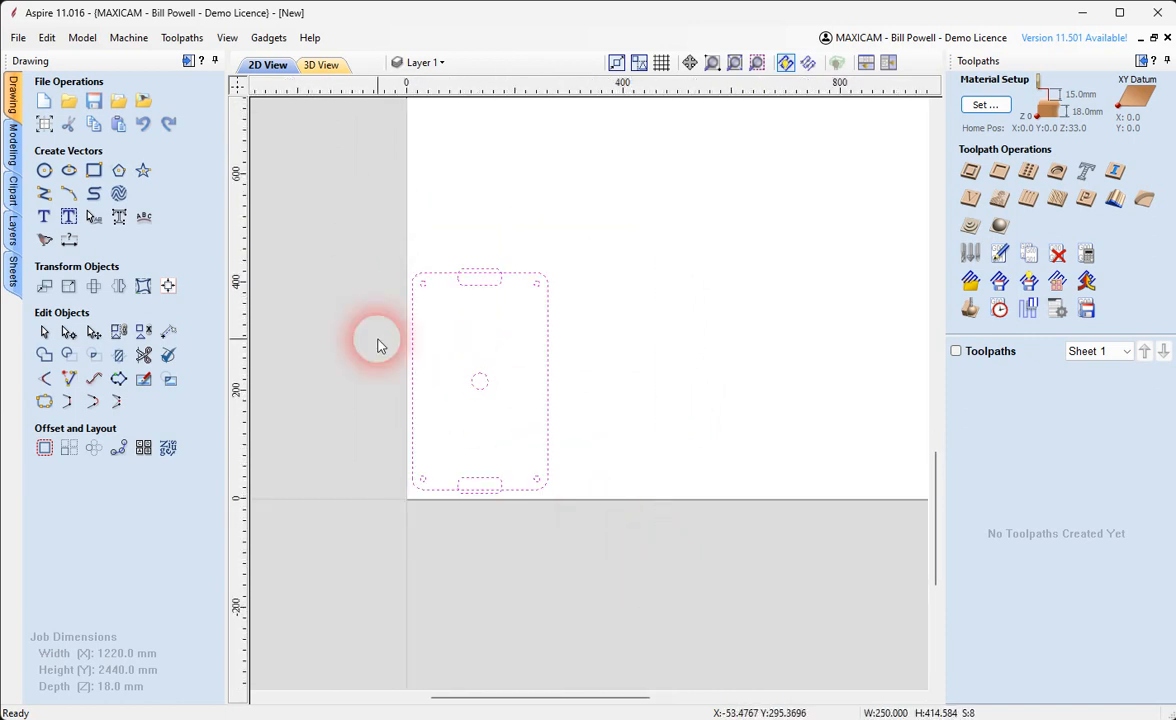
click(68, 447)
click(42, 452)
scroll(322, 541, down, 4)
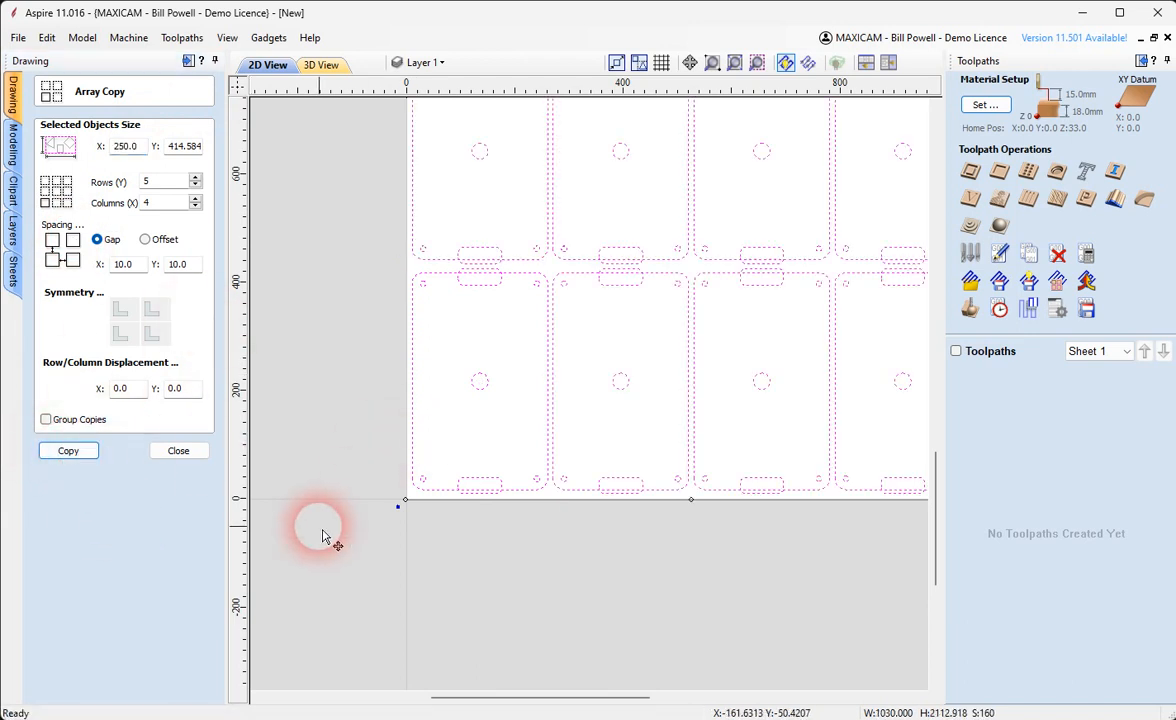
scroll(567, 447, up, 2)
scroll(541, 622, up, 2)
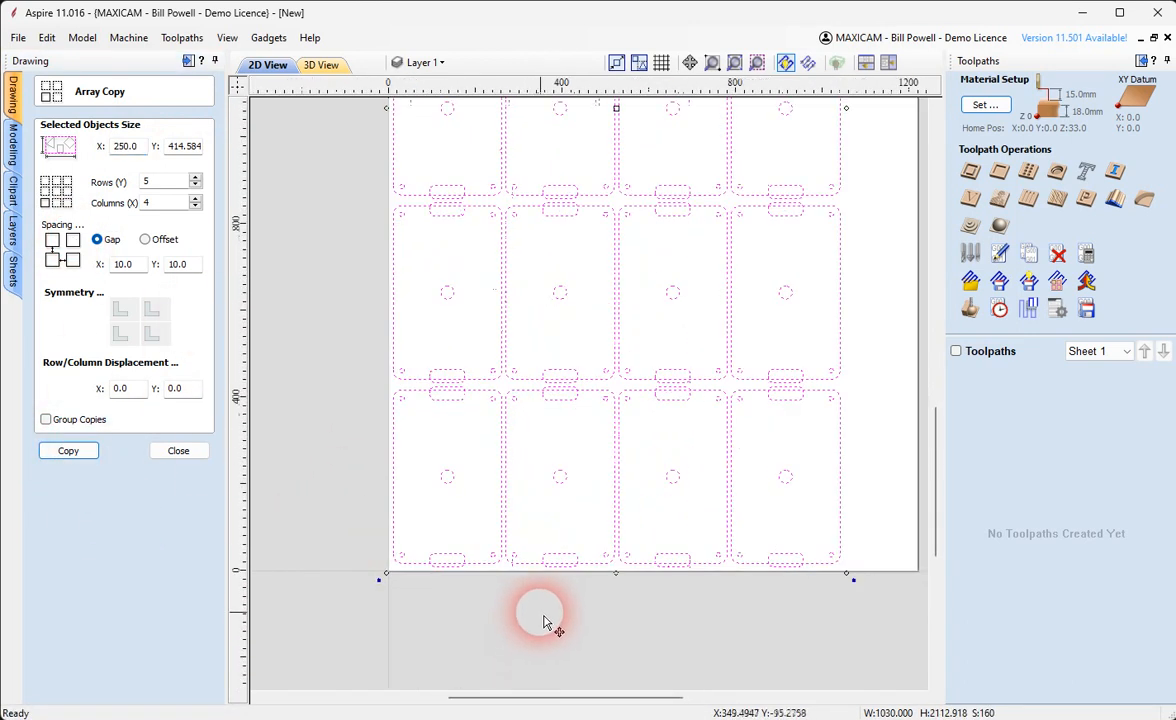
click(175, 451)
click(467, 610)
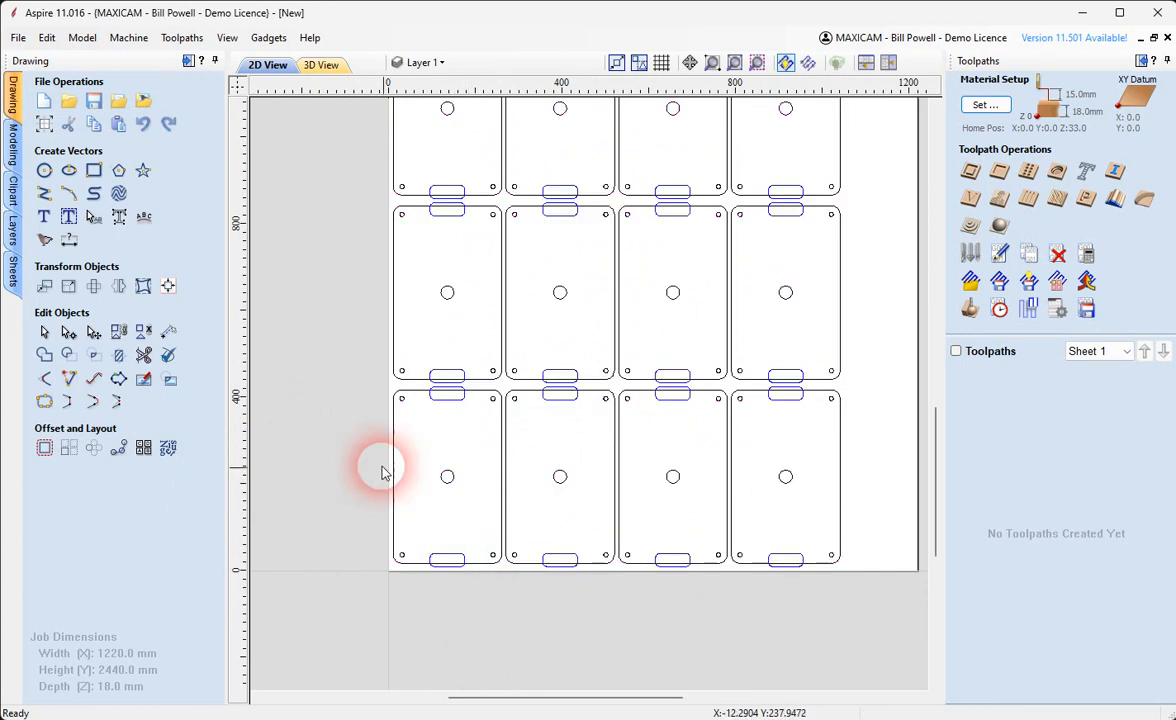
Start a 2D profile toolpath with a start depth of 0 and a cut depth of 10 mm.
scroll(370, 430, down, 3)
scroll(525, 504, down, 1)
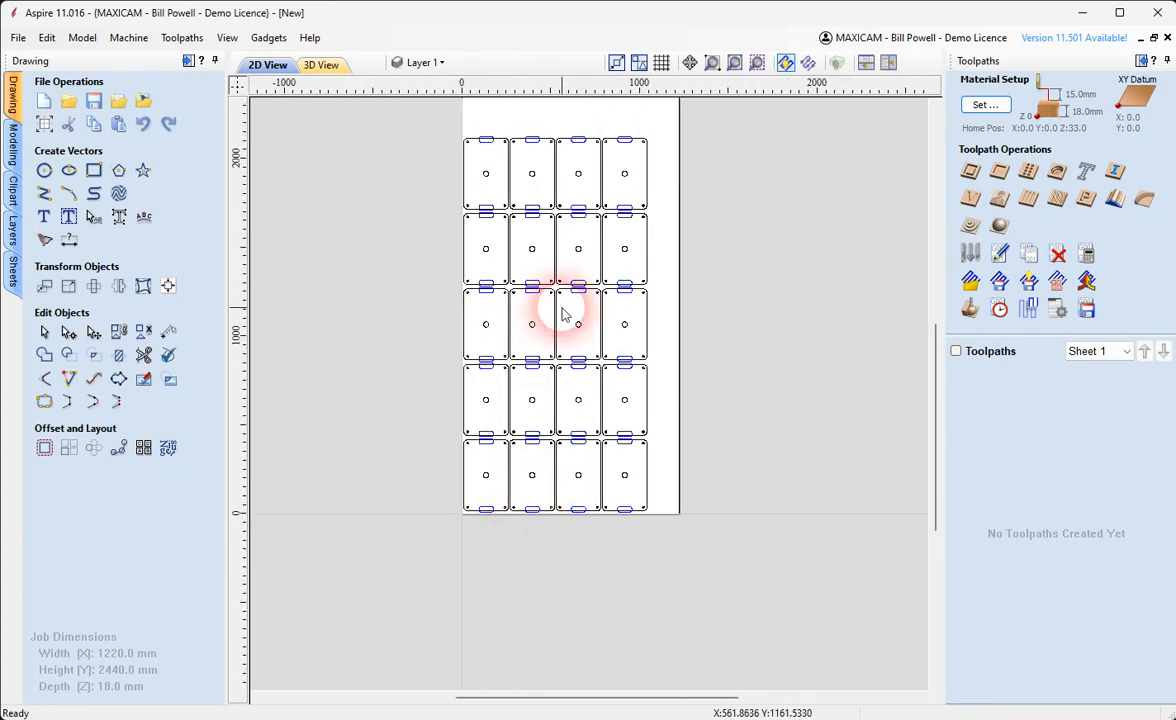
scroll(530, 400, up, 2)
scroll(530, 400, up, 1)
scroll(512, 530, up, 1)
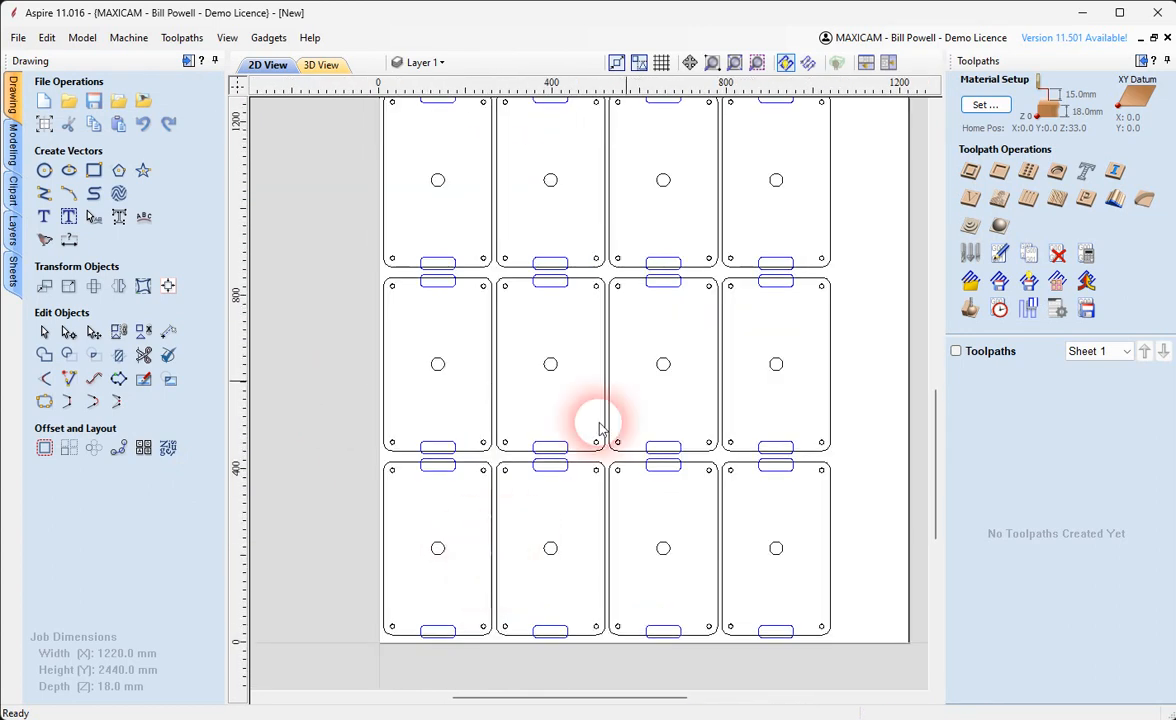
click(970, 173)
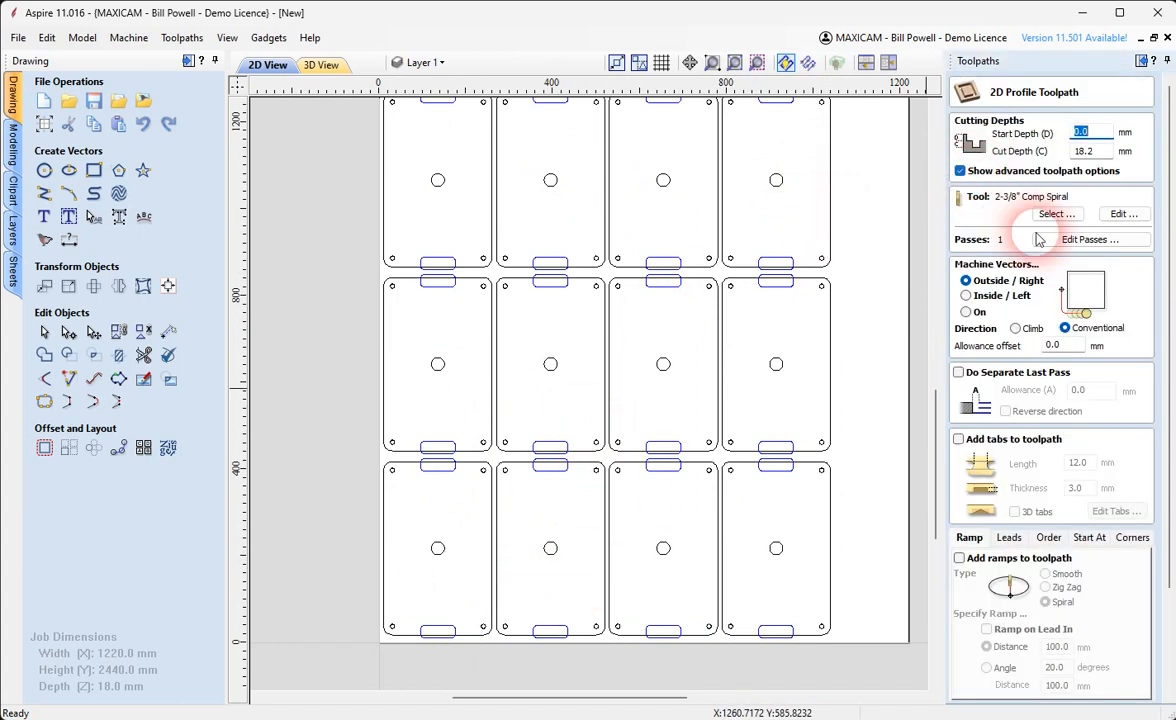
key(Tab)
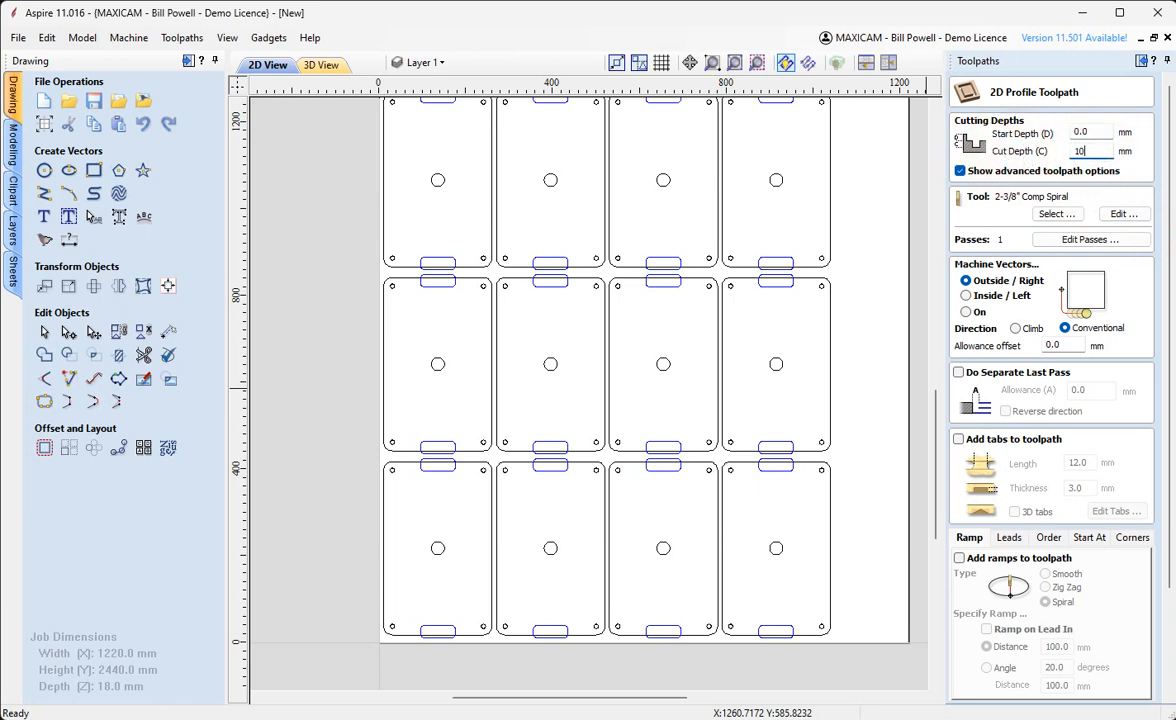
Review the 2-3/8" Comp Spiral end mill's settings in the tool database and select it for the profile toolpath.
click(1058, 214)
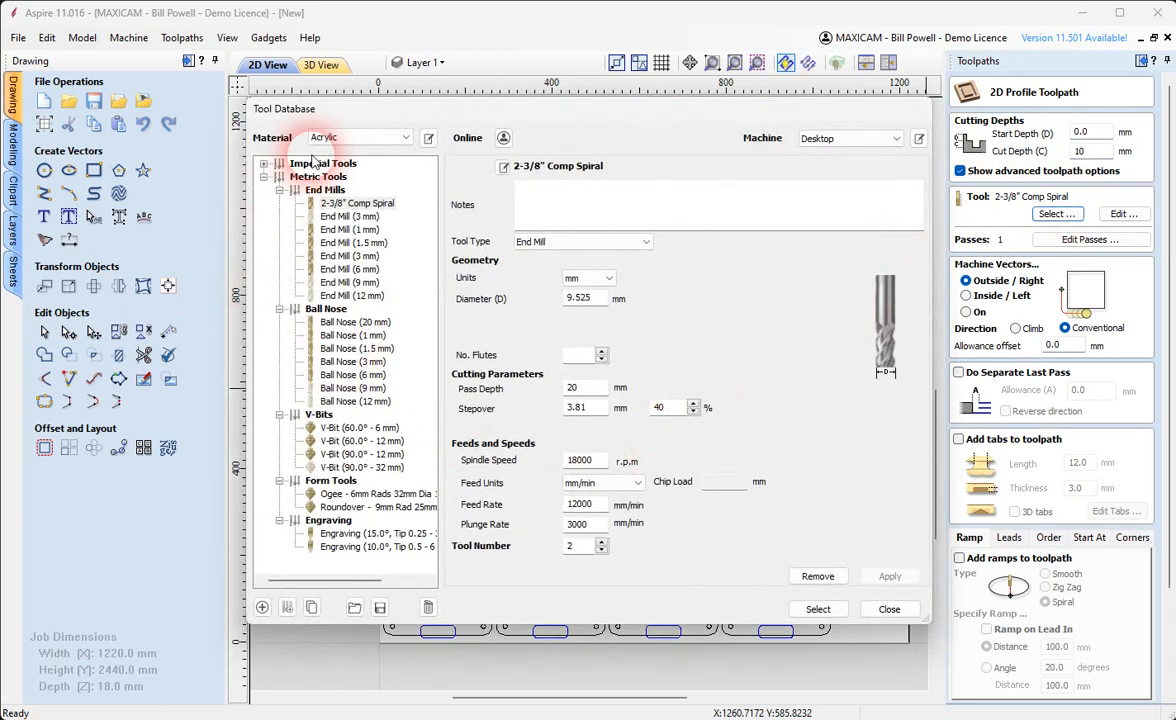
click(378, 207)
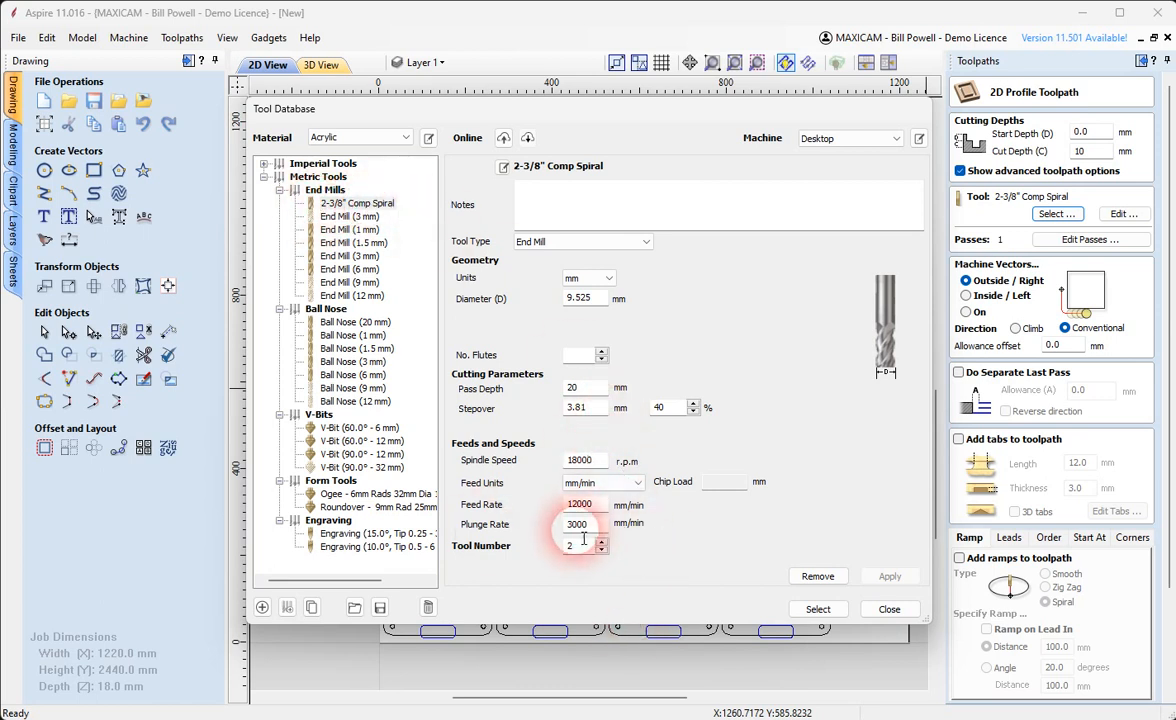
drag(592, 525, 530, 519)
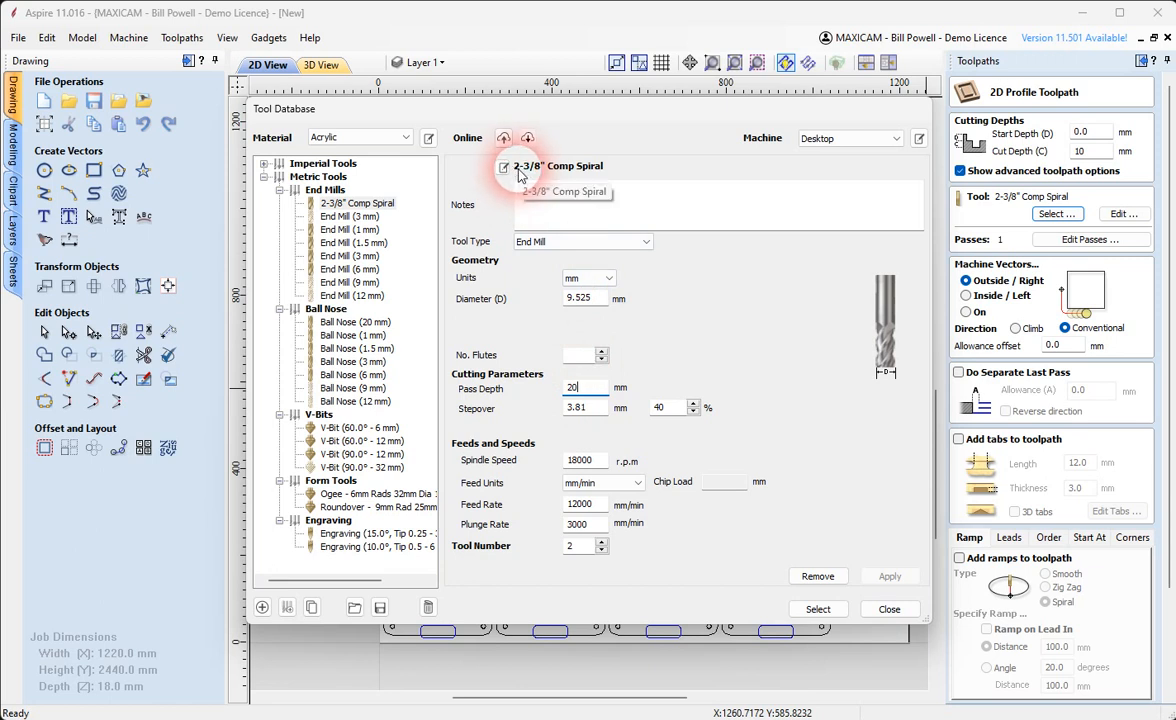
double_click(576, 545)
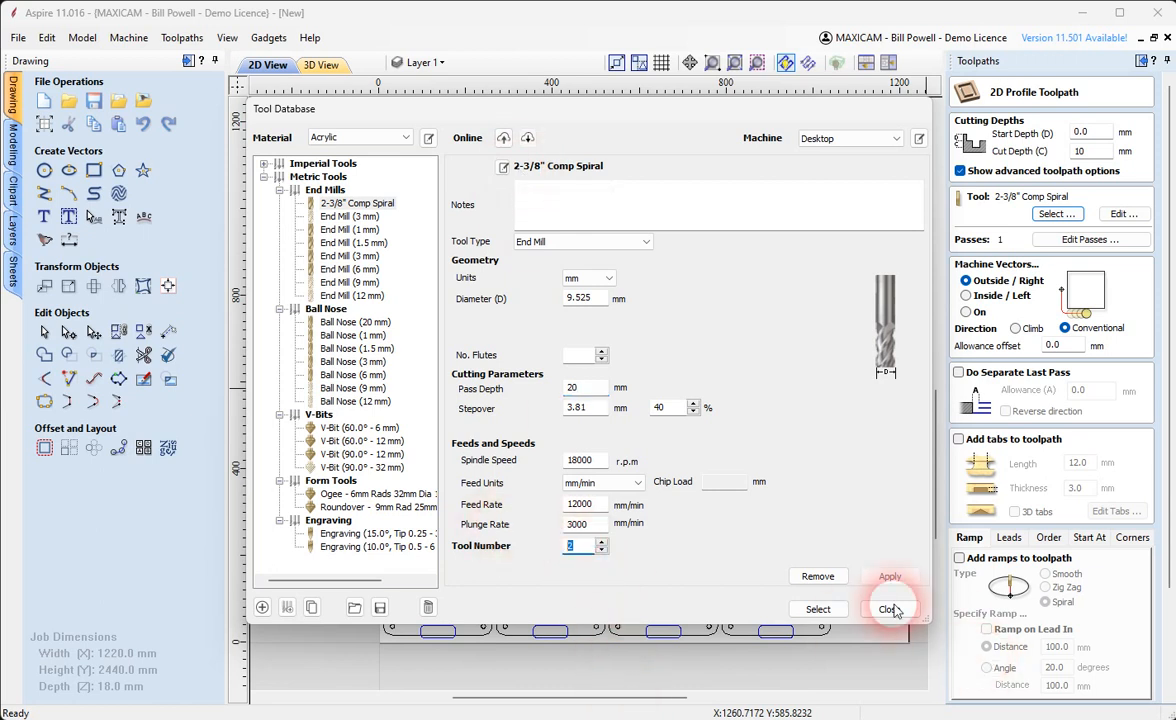
click(818, 610)
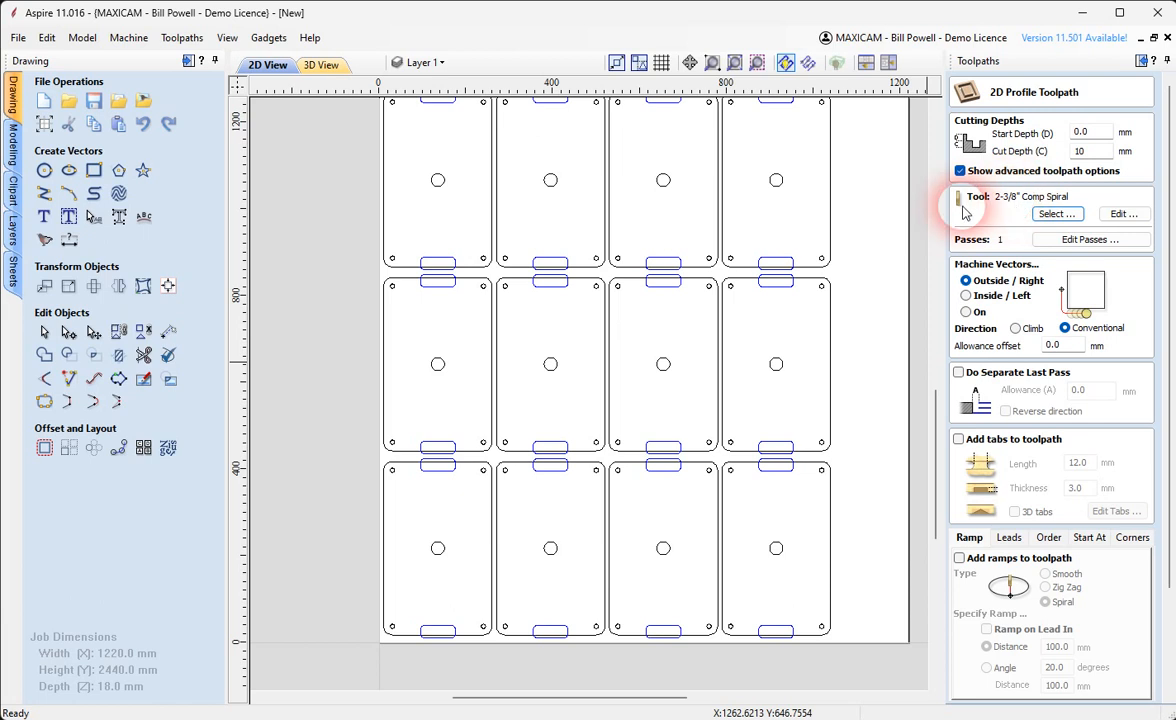
Set the profile toolpath to machine on the vectors and add spiral ramps.
scroll(323, 375, down, 2)
scroll(438, 475, up, 2)
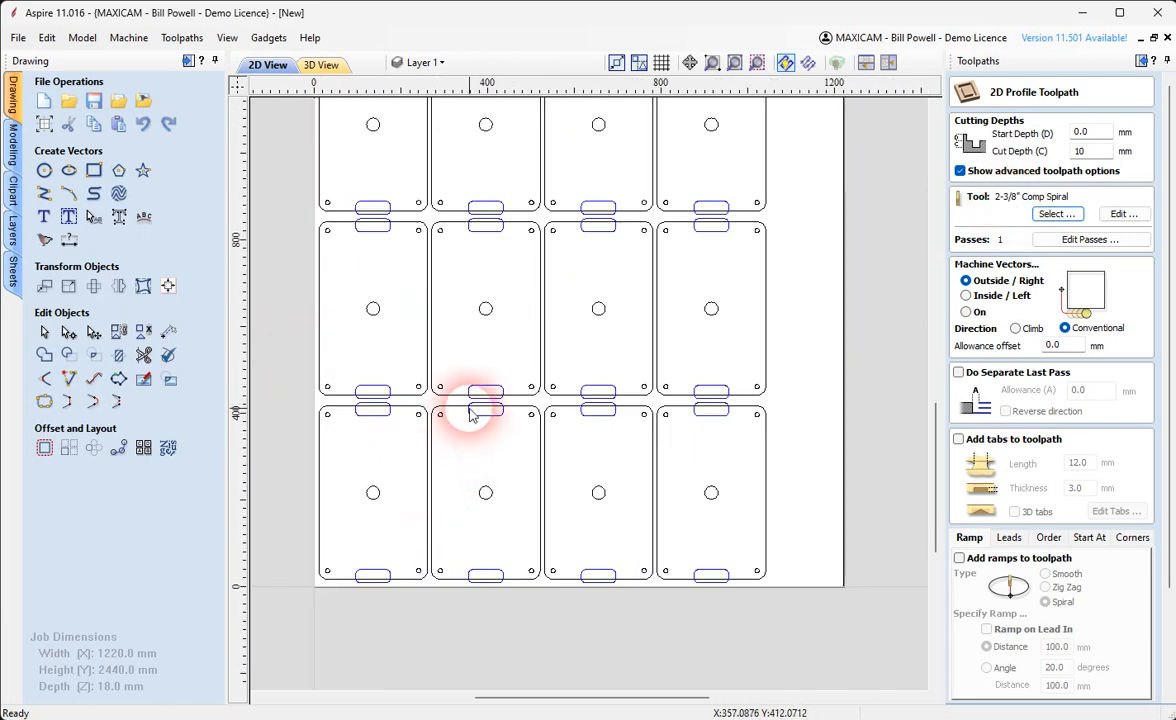
scroll(480, 410, up, 2)
scroll(515, 412, down, 1)
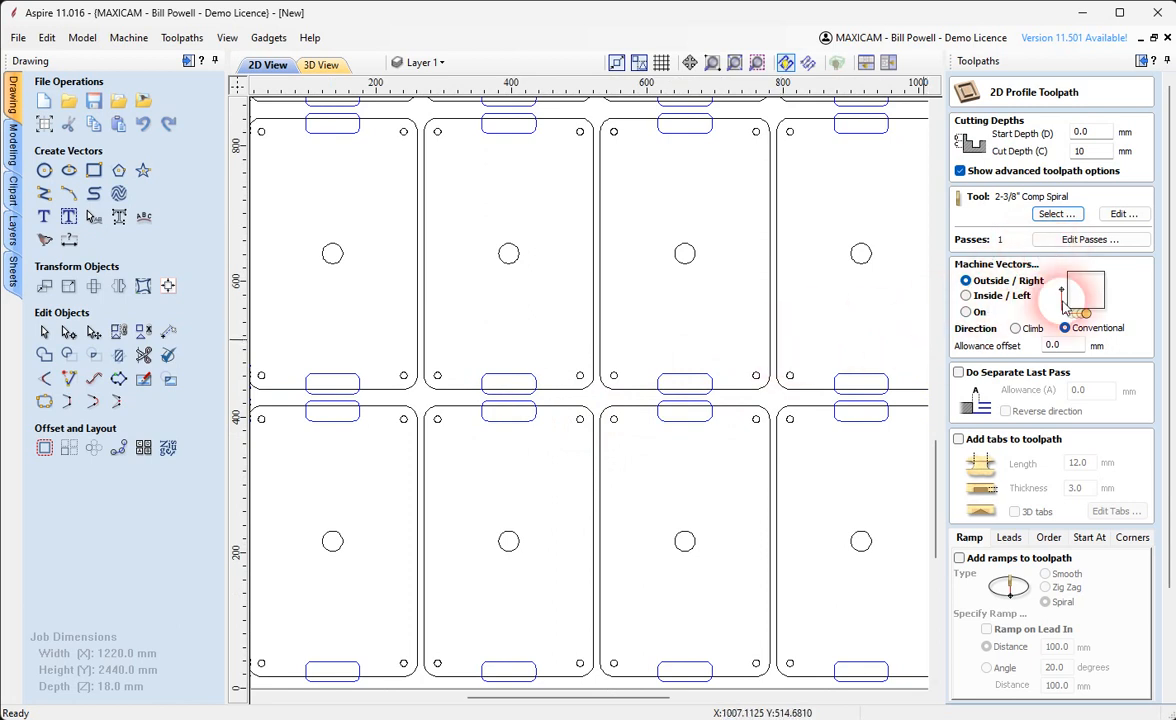
click(966, 312)
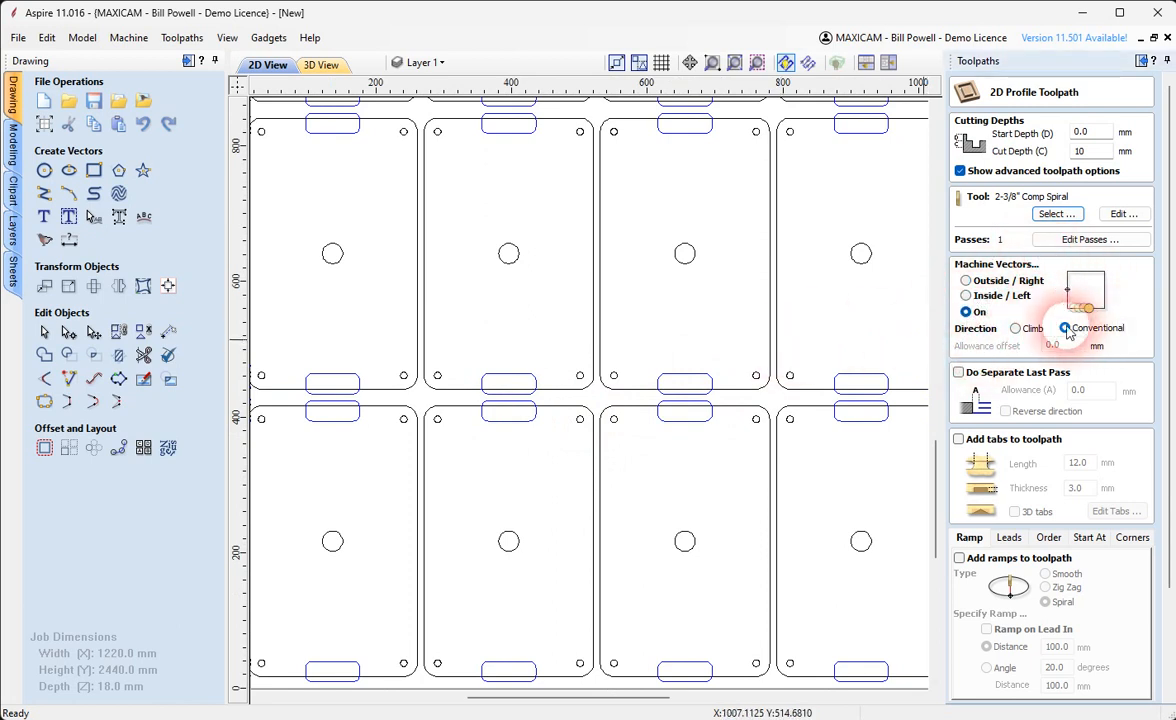
scroll(1010, 446, down, 2)
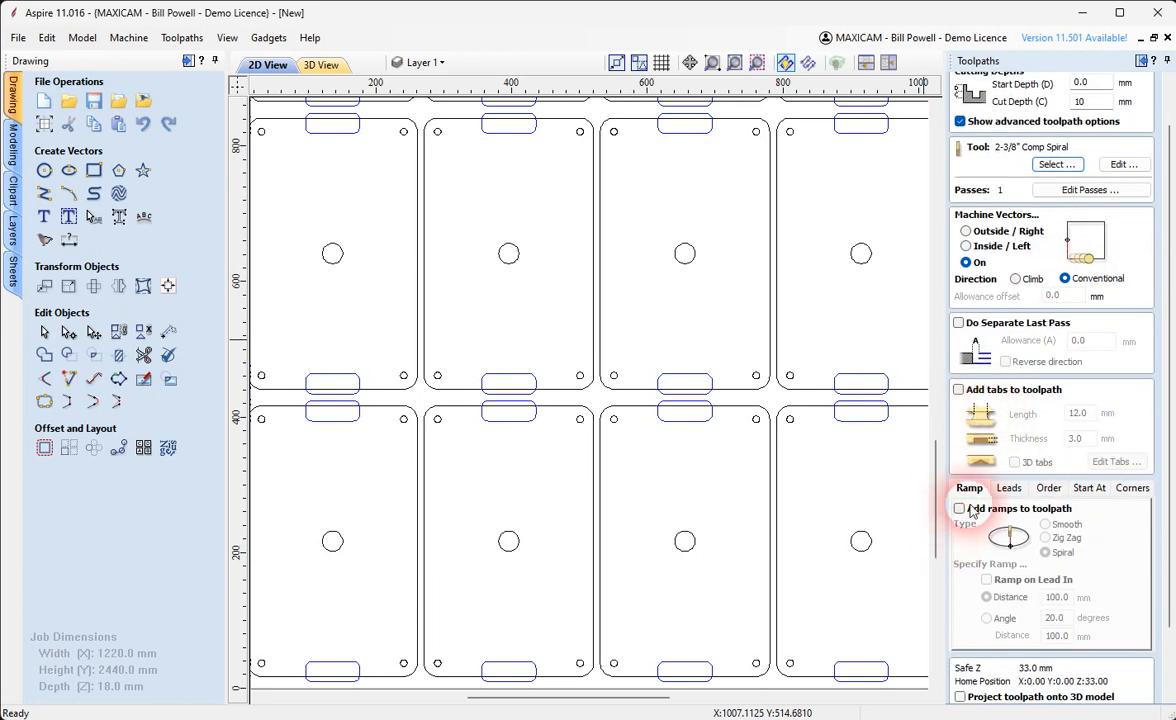
click(960, 509)
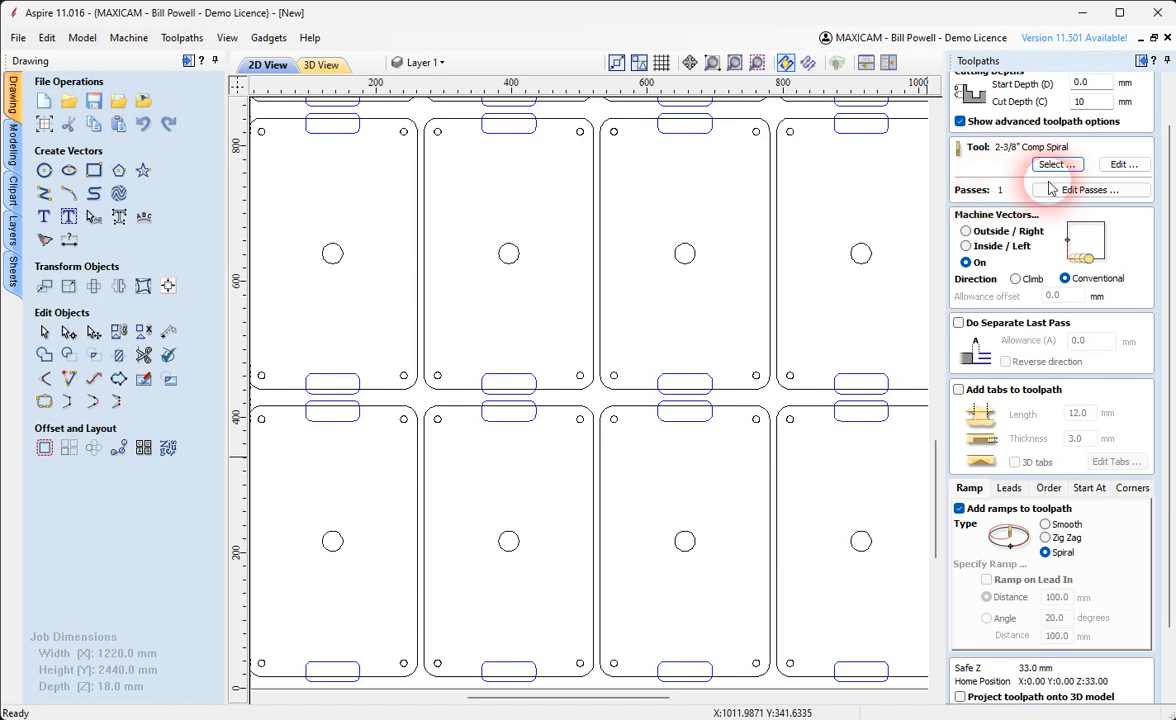
Set the 2-3/8" Comp Spiral tool's pass depth to 2 mm for this profile toolpath.
click(1120, 164)
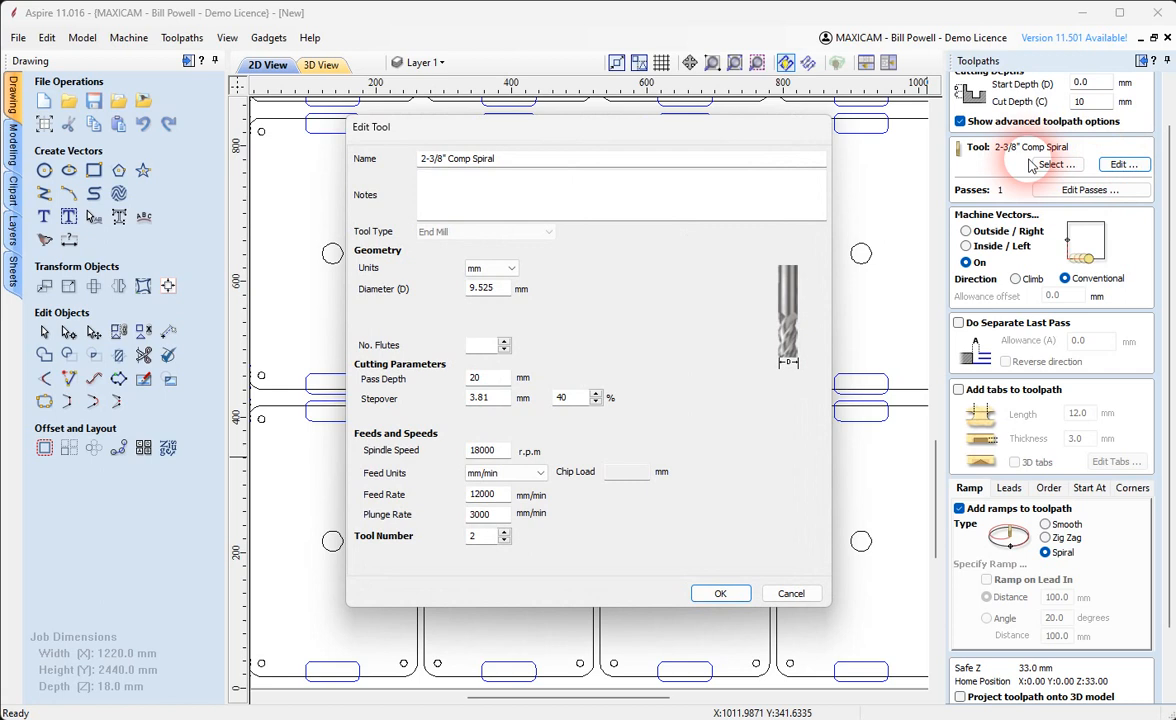
double_click(482, 377)
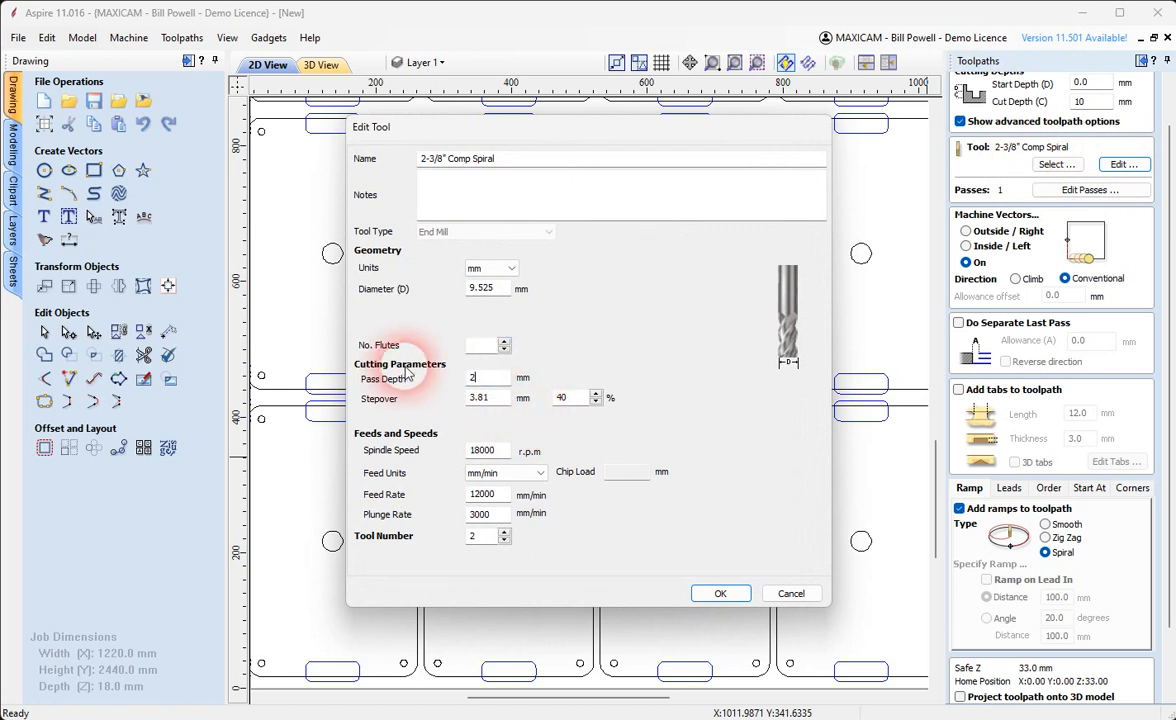
click(720, 593)
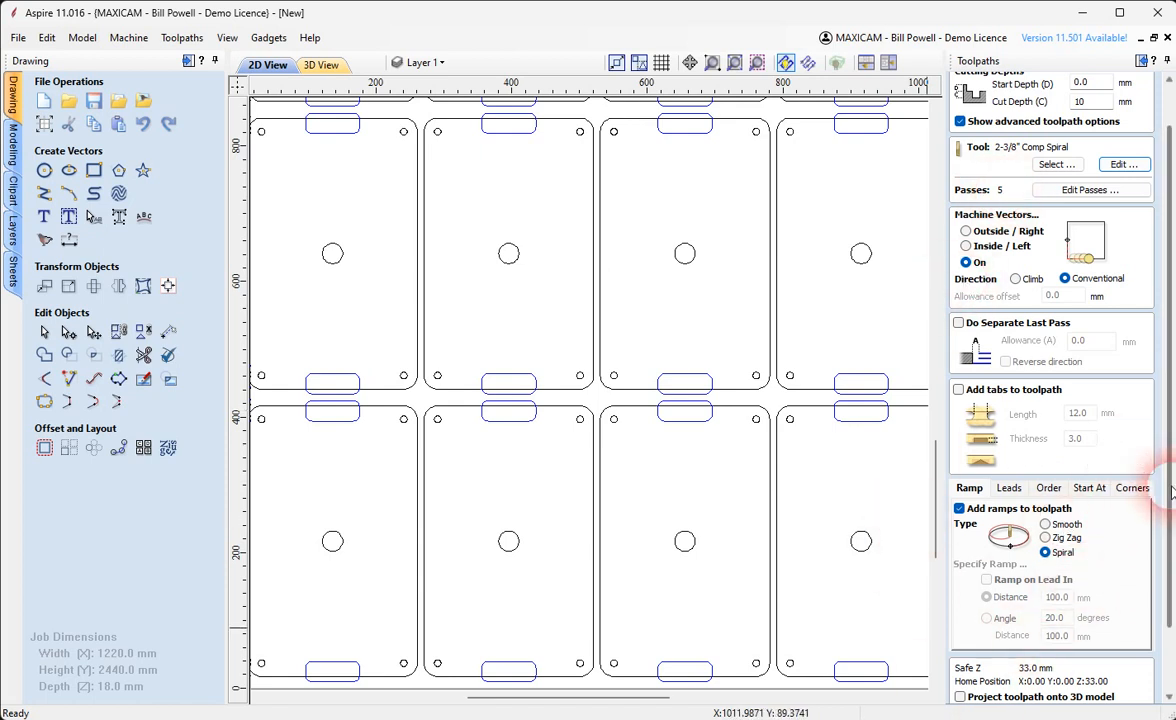
Select all closed vectors on the 10mm holes layer only, and calculate the profile toolpath for them.
drag(1172, 488, 1168, 559)
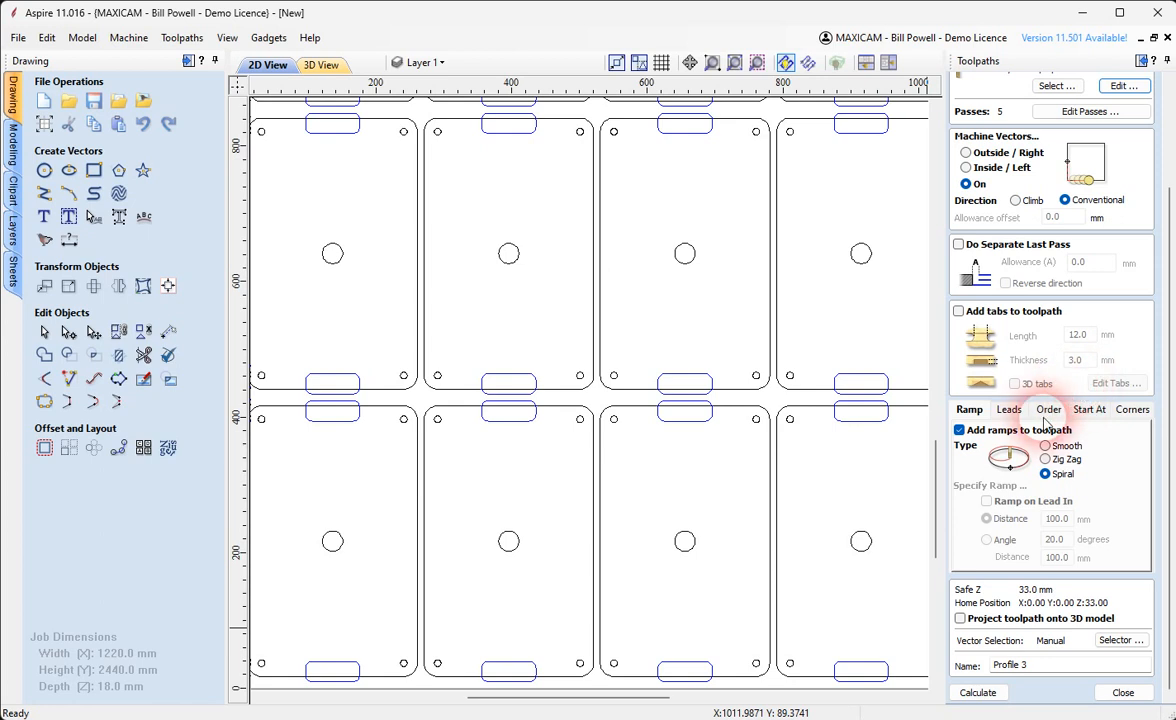
click(1116, 641)
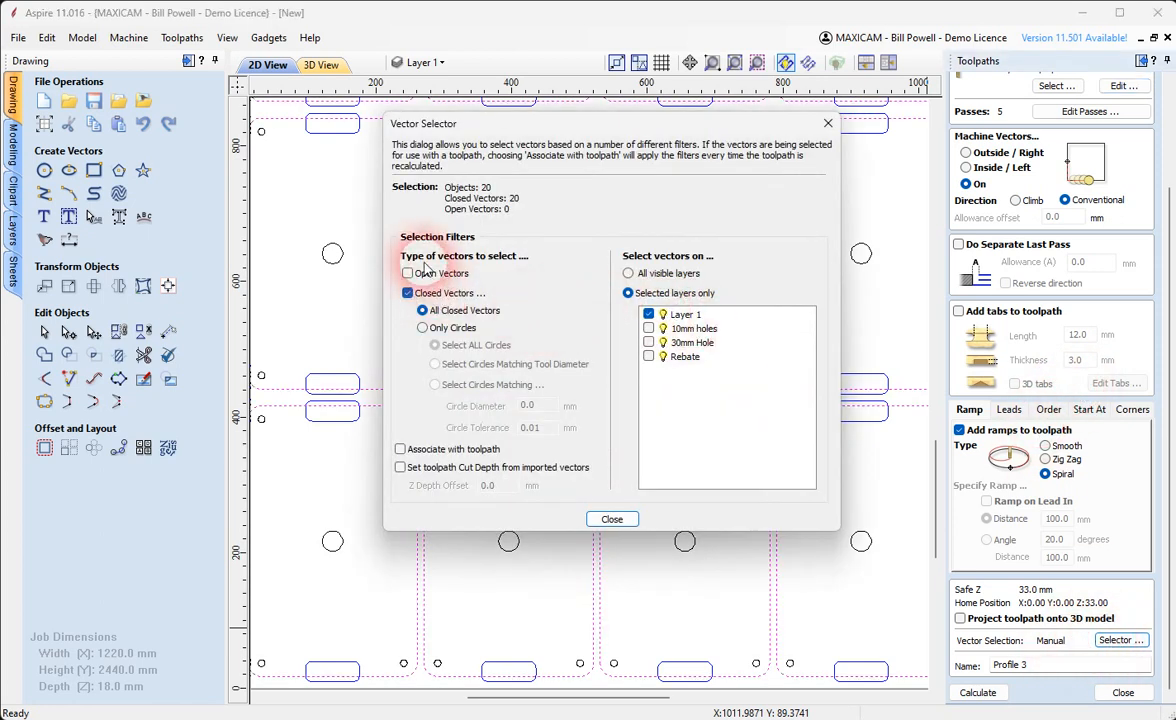
click(648, 314)
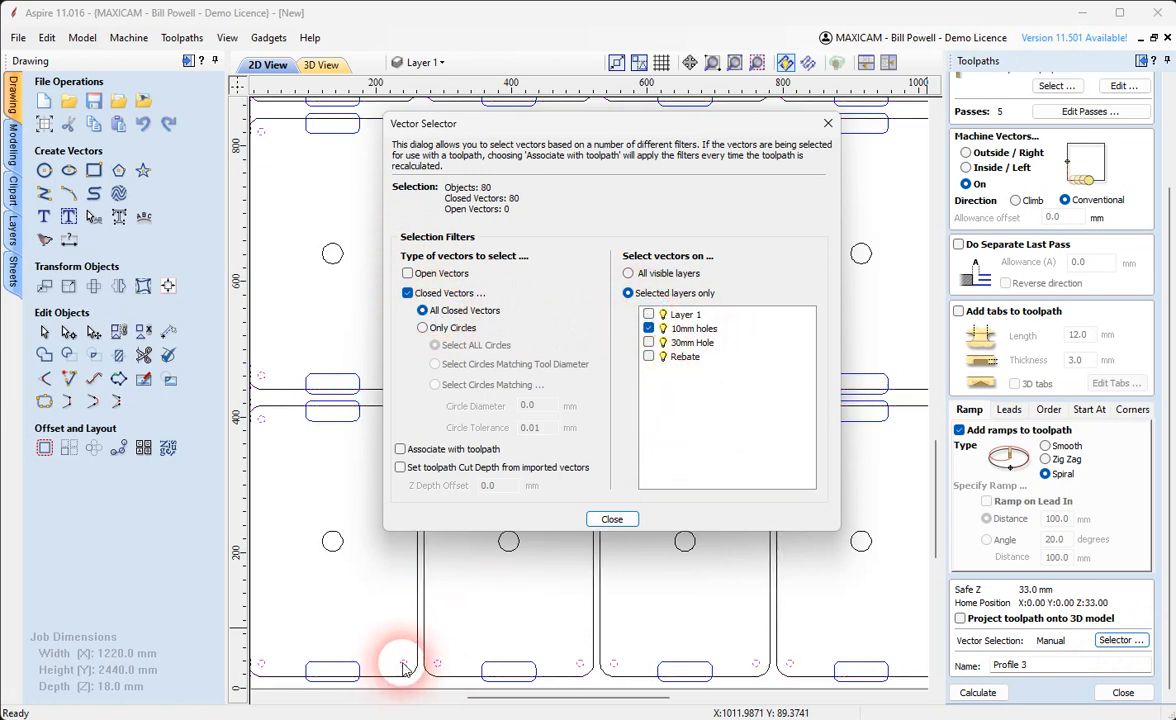
click(610, 520)
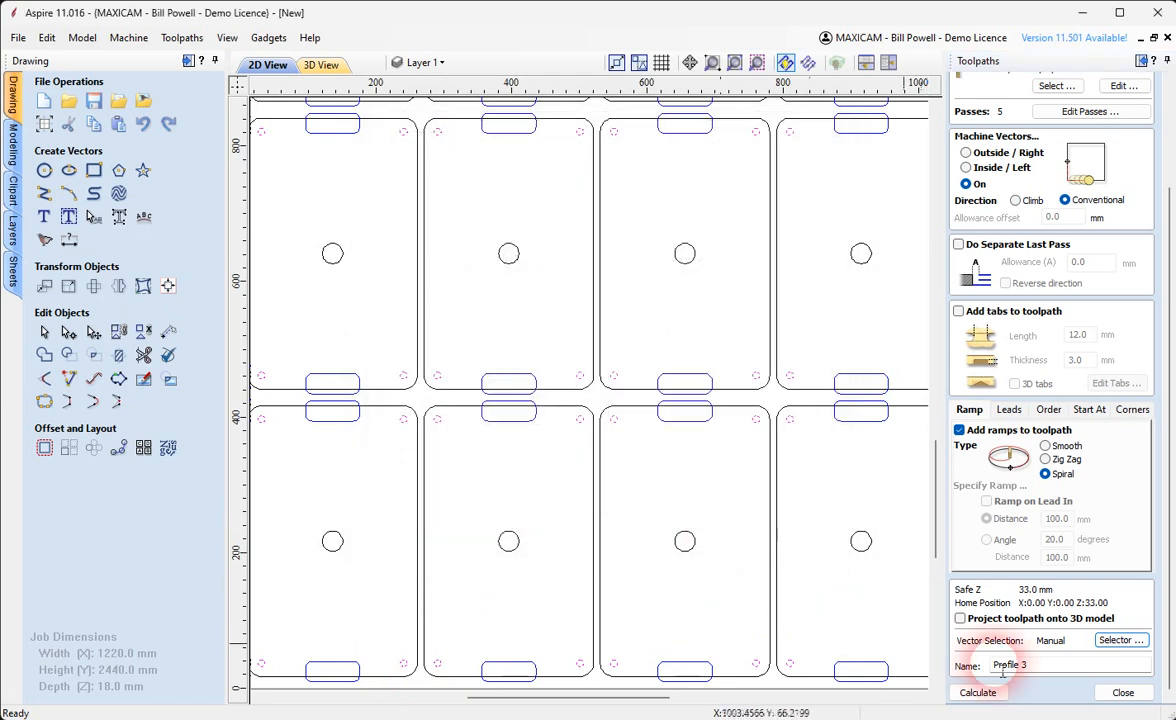
click(990, 693)
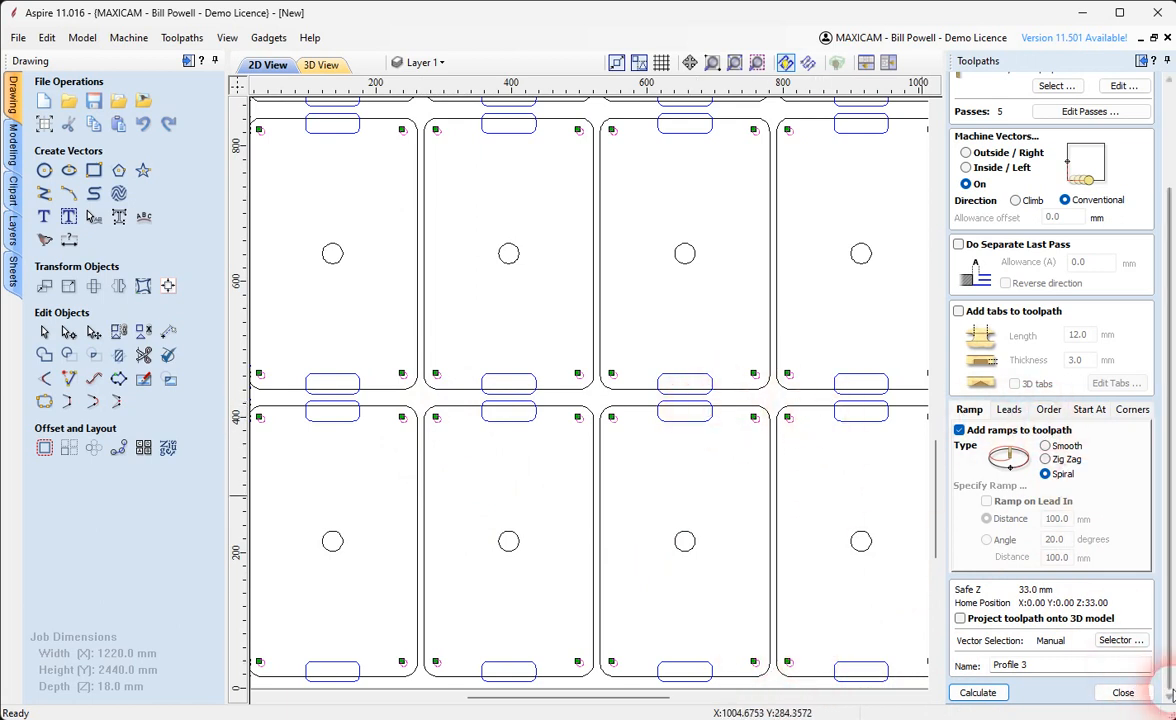
click(1124, 693)
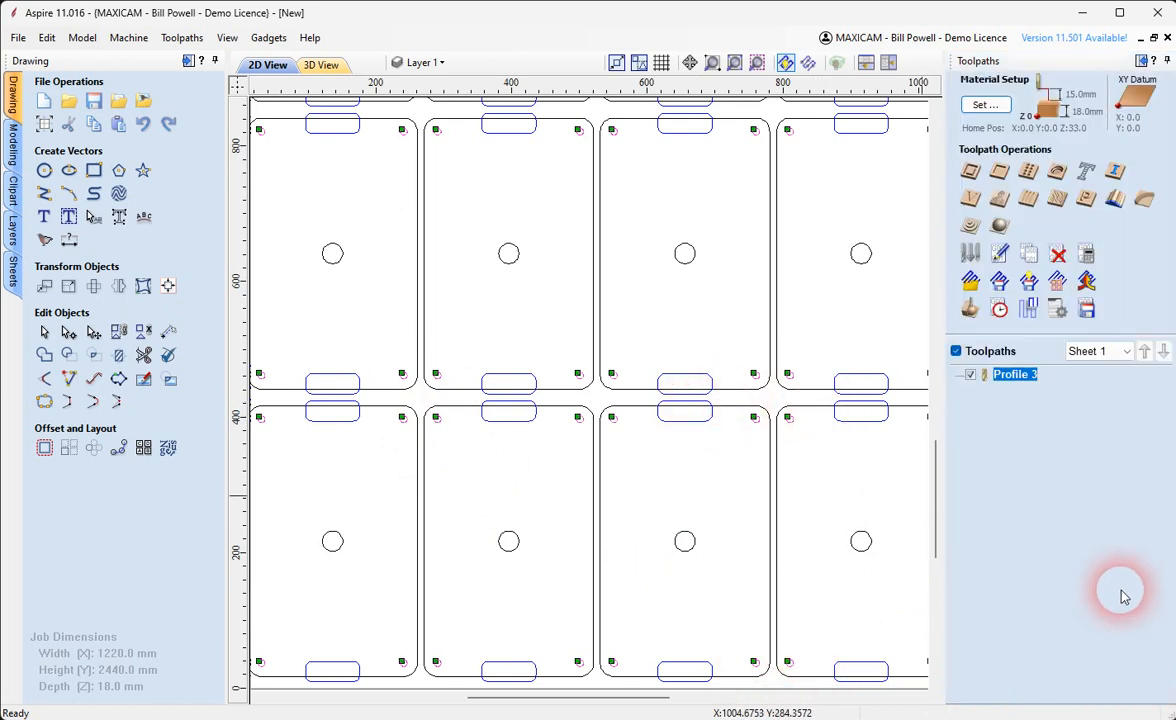
Create an 8 mm deep pocket toolpath for all closed vectors on the 30mm Hole layer only, and calculate it.
click(1010, 171)
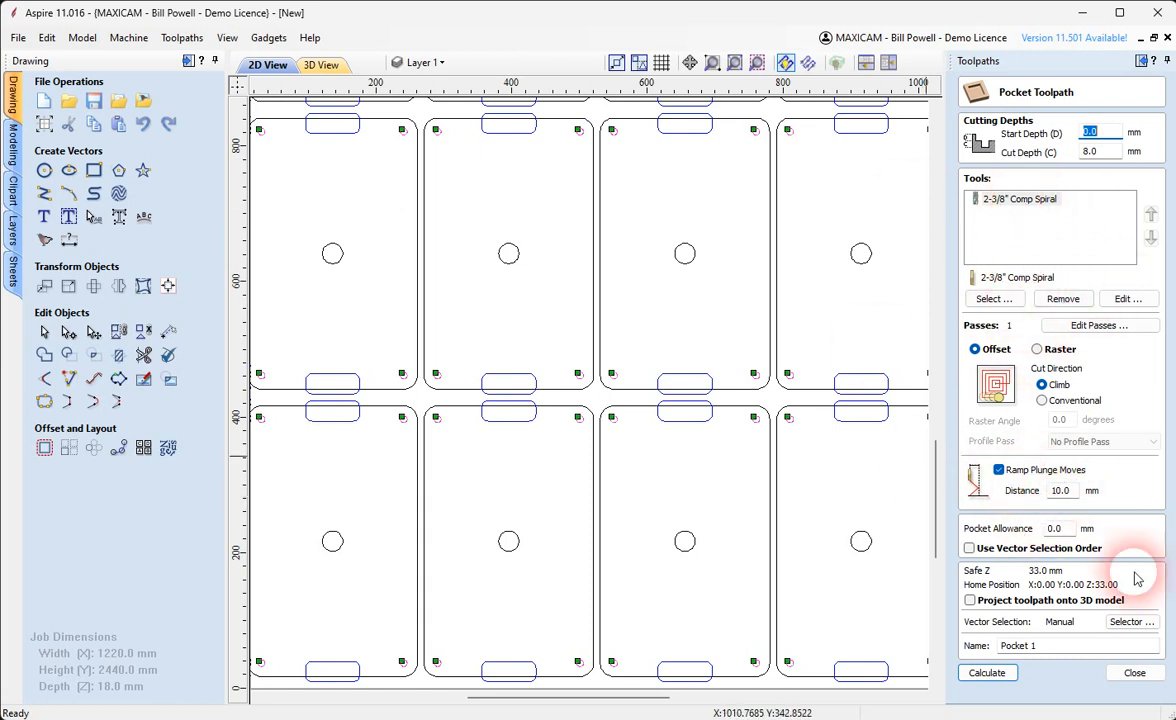
click(1131, 621)
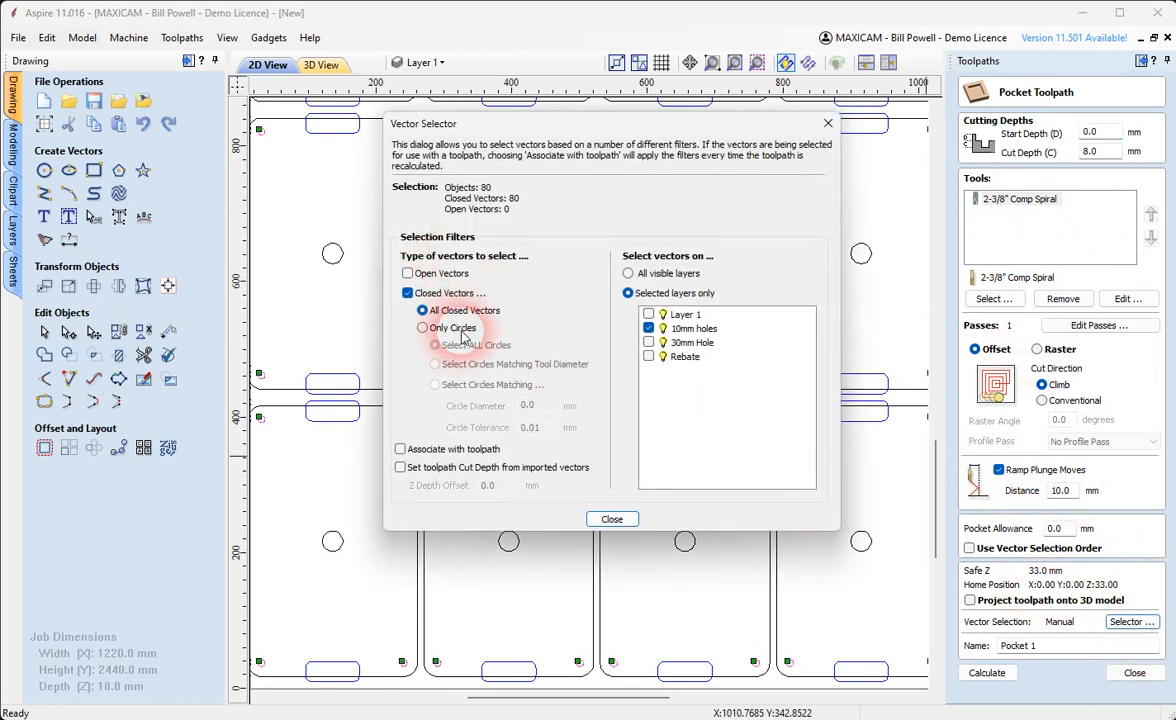
click(648, 328)
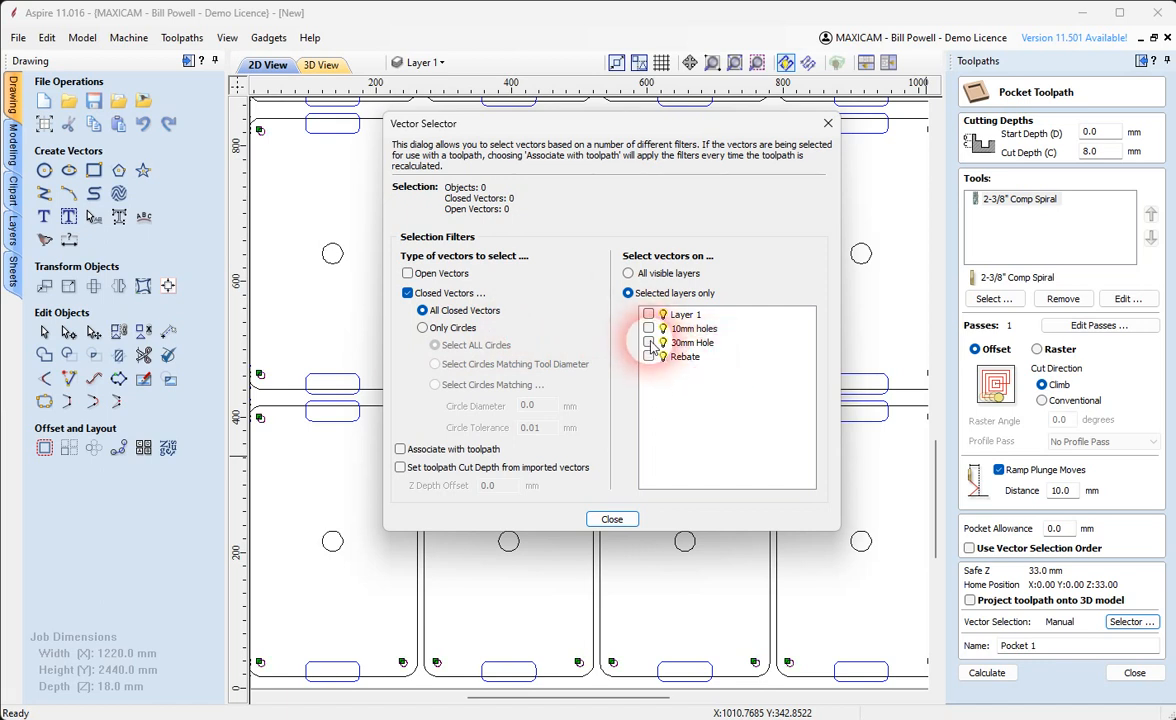
click(648, 342)
click(612, 519)
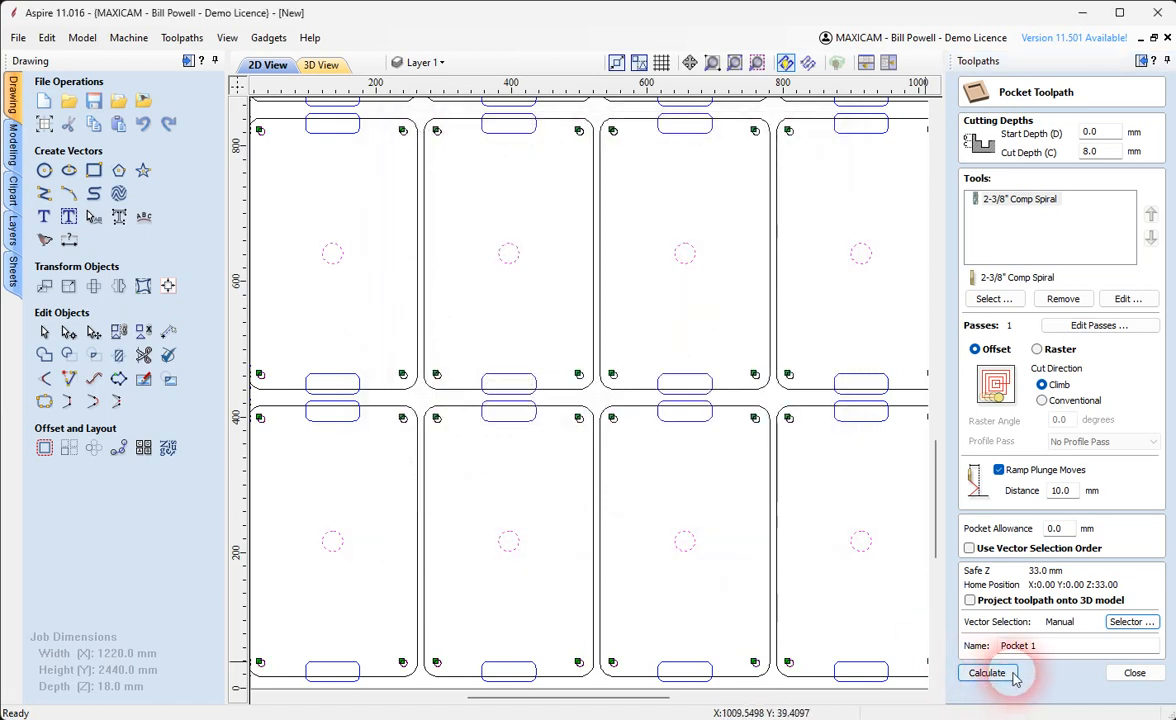
click(987, 673)
click(1134, 673)
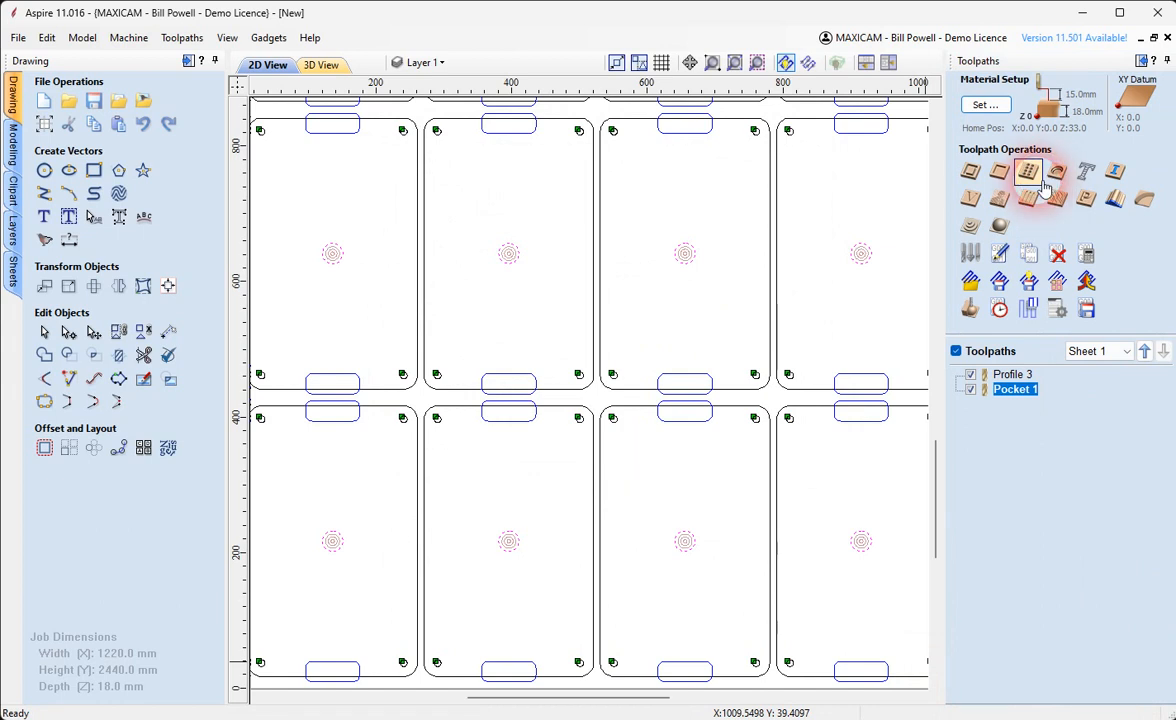
Create a 5 mm deep pocket toolpath for all closed vectors on the Rebate layer only, and calculate it.
click(1000, 172)
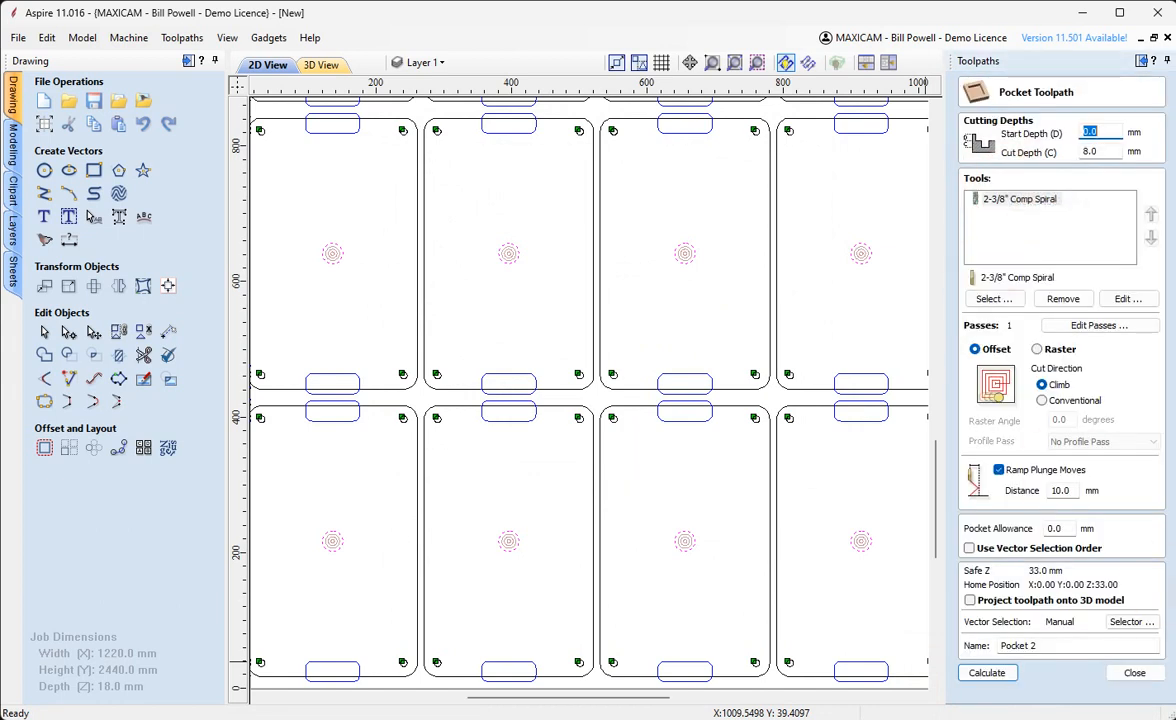
click(1108, 158)
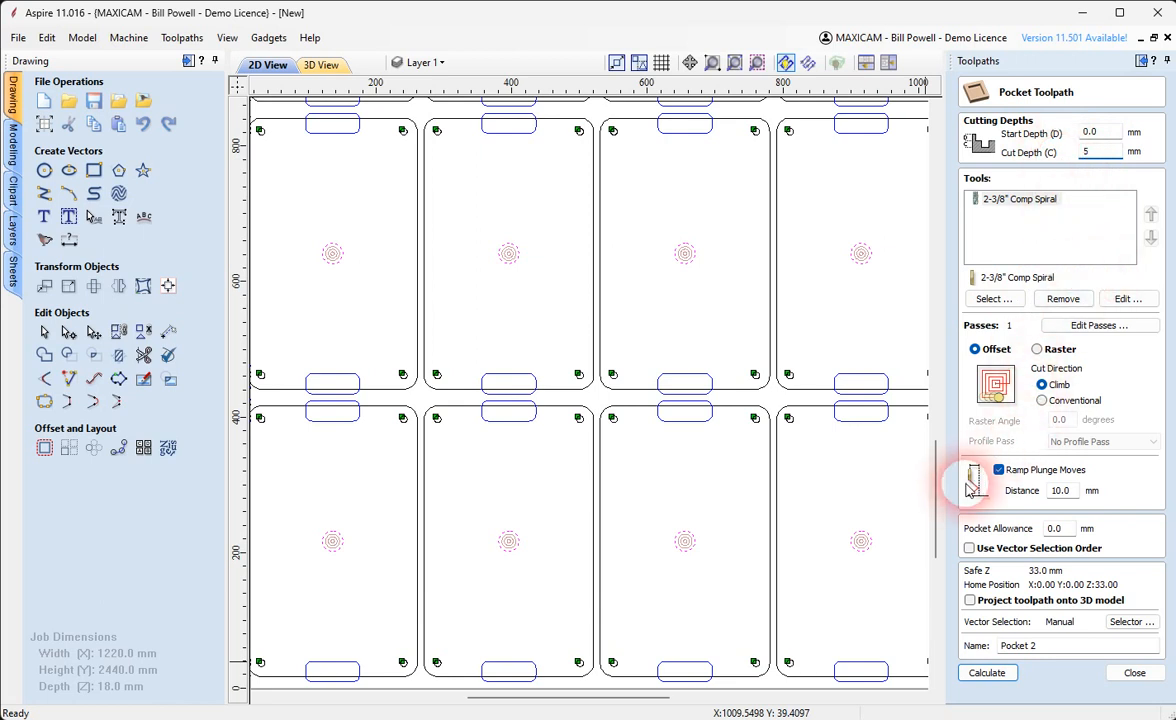
click(1138, 627)
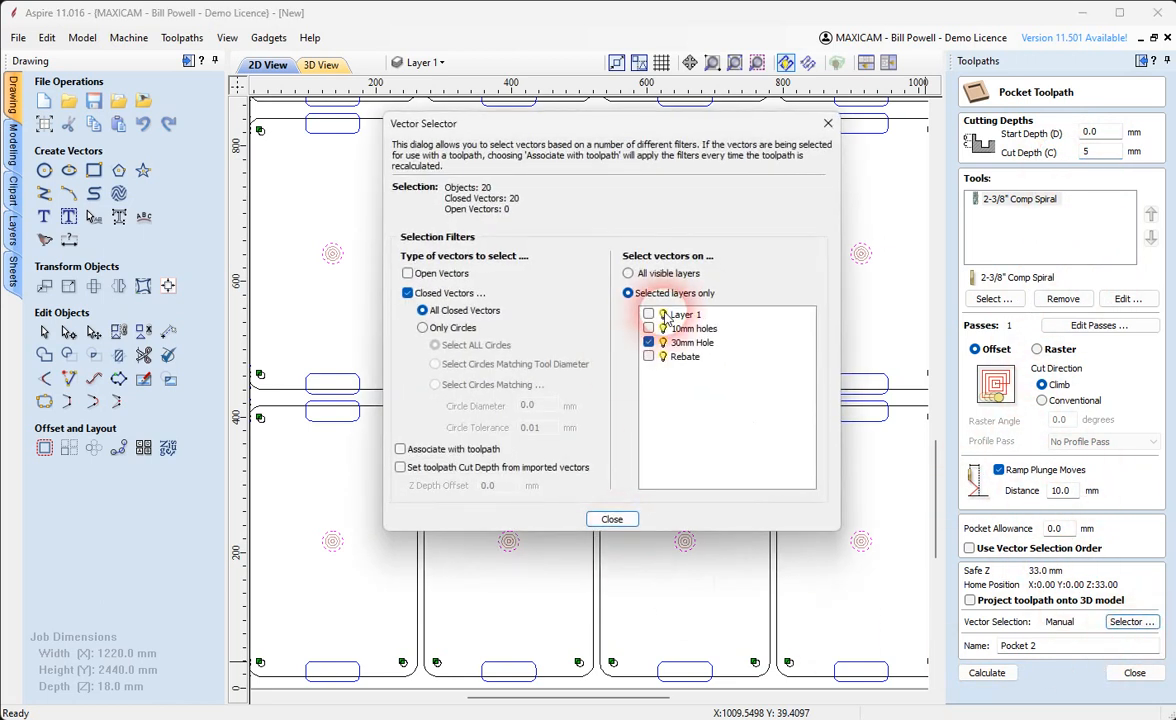
click(651, 358)
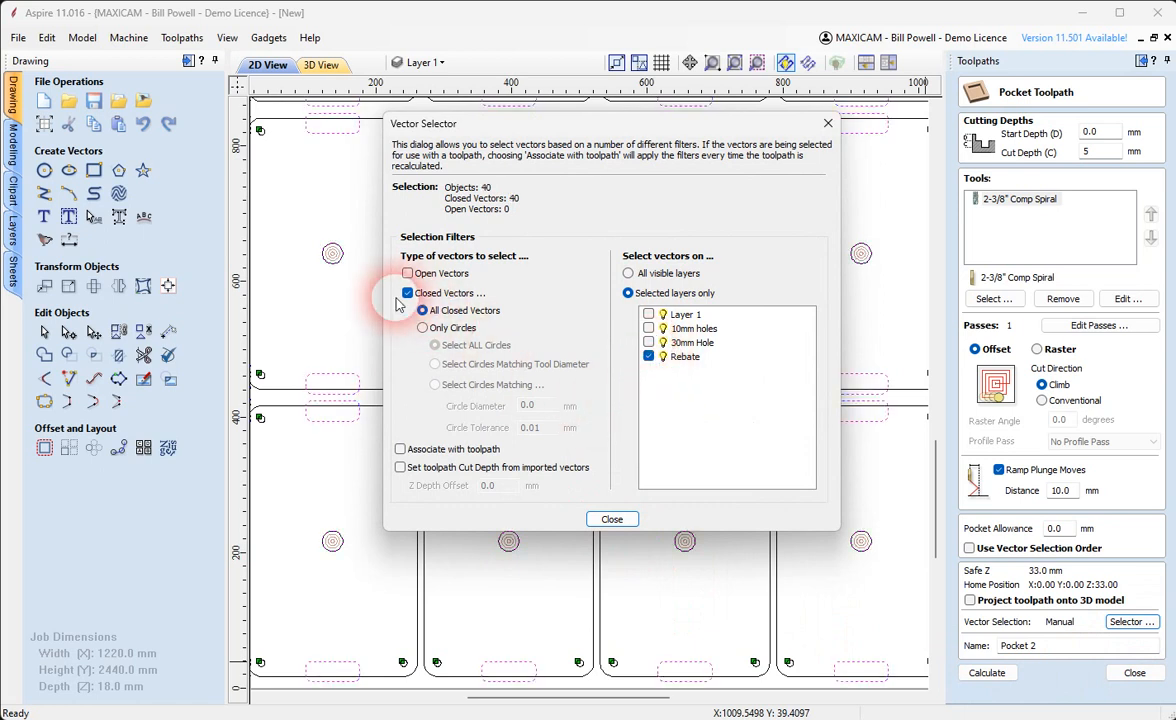
click(609, 519)
click(988, 673)
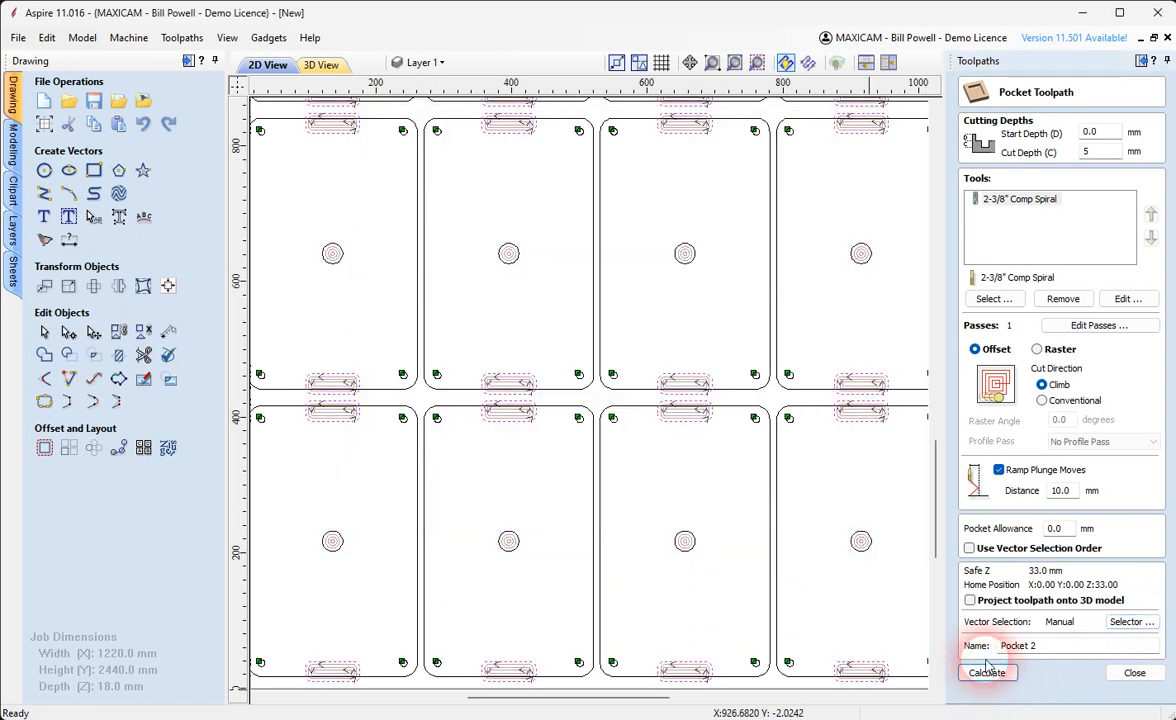
click(1136, 673)
Hide all toolpaths and turn off the visibility of all four layers in the 2D view.
scroll(425, 420, down, 6)
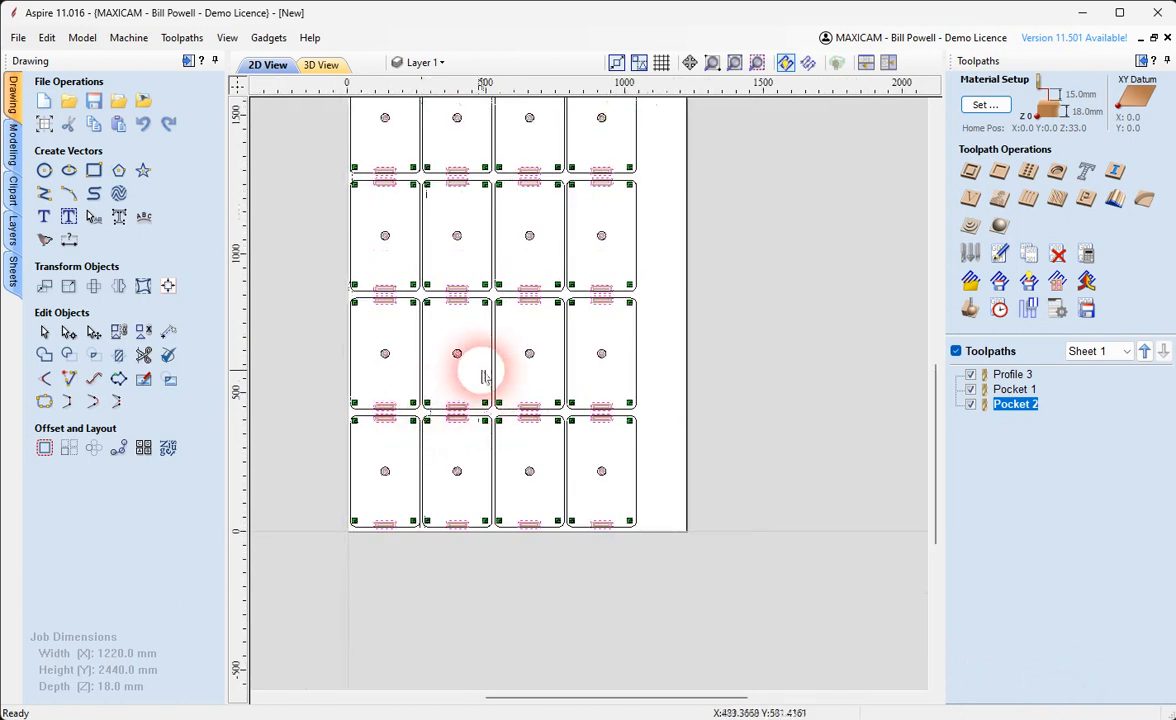
click(412, 62)
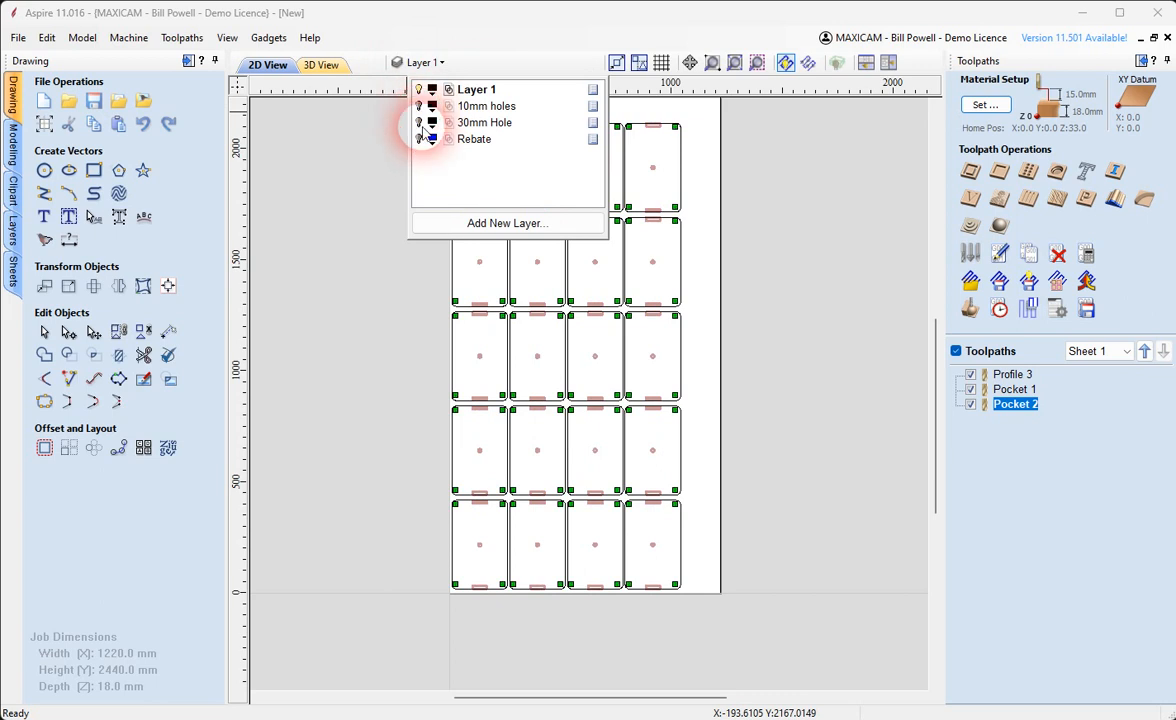
click(990, 350)
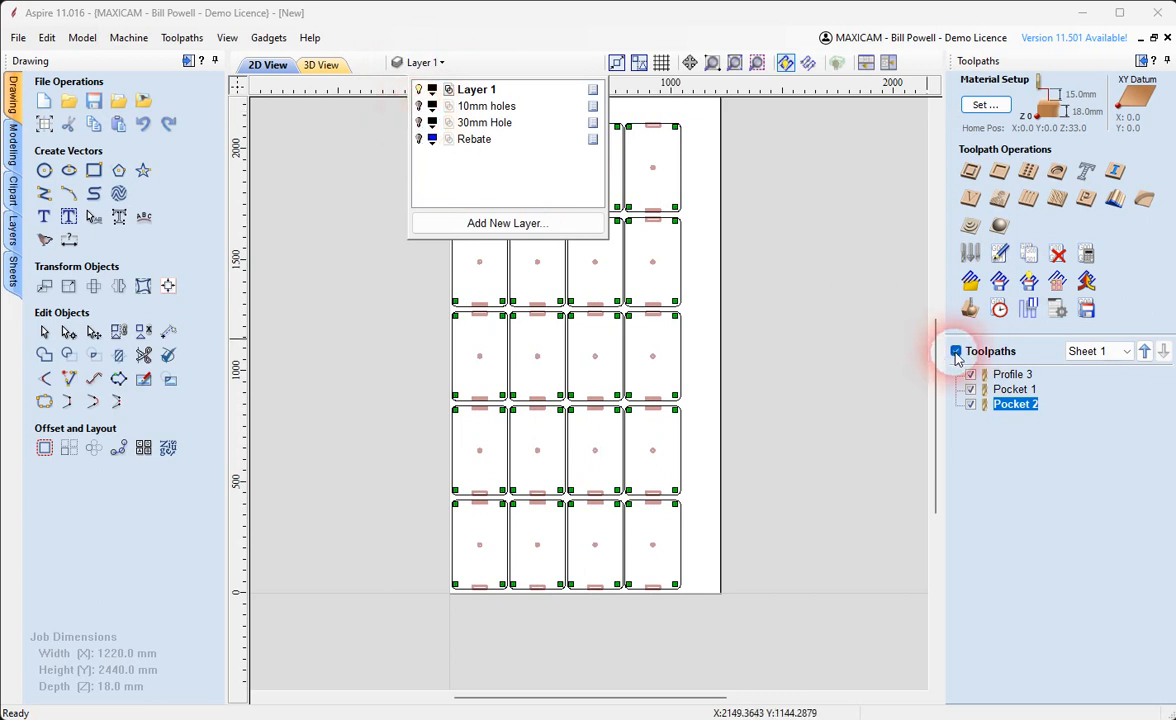
click(415, 63)
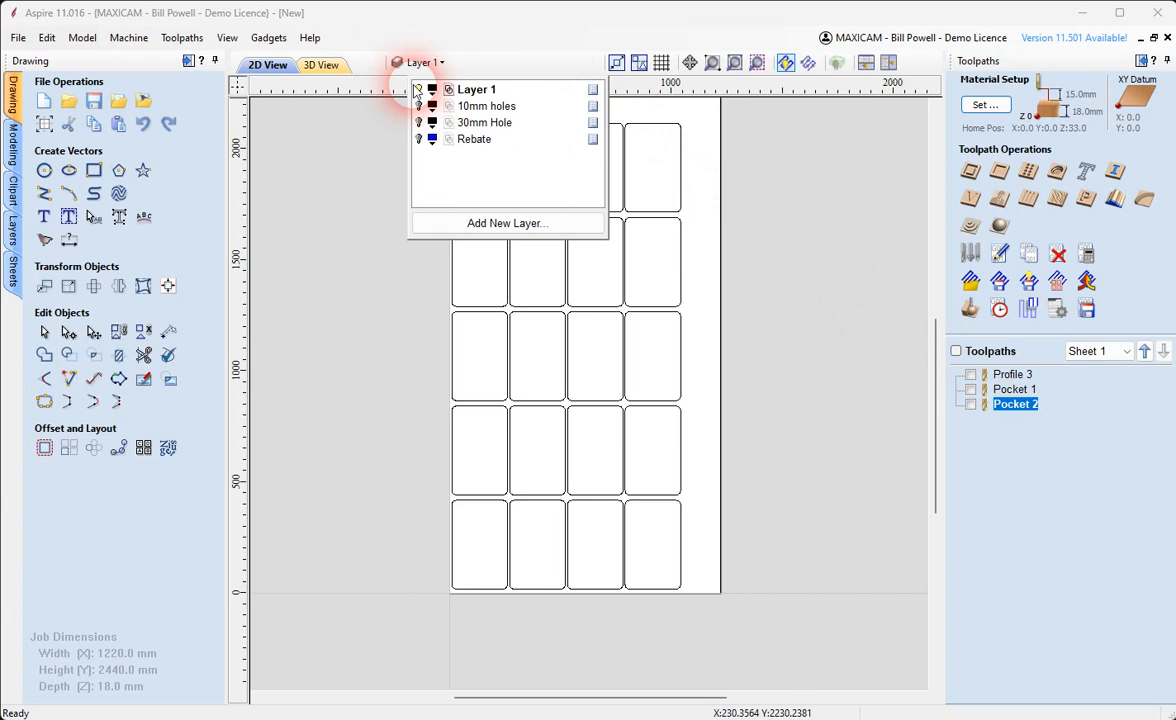
click(421, 90)
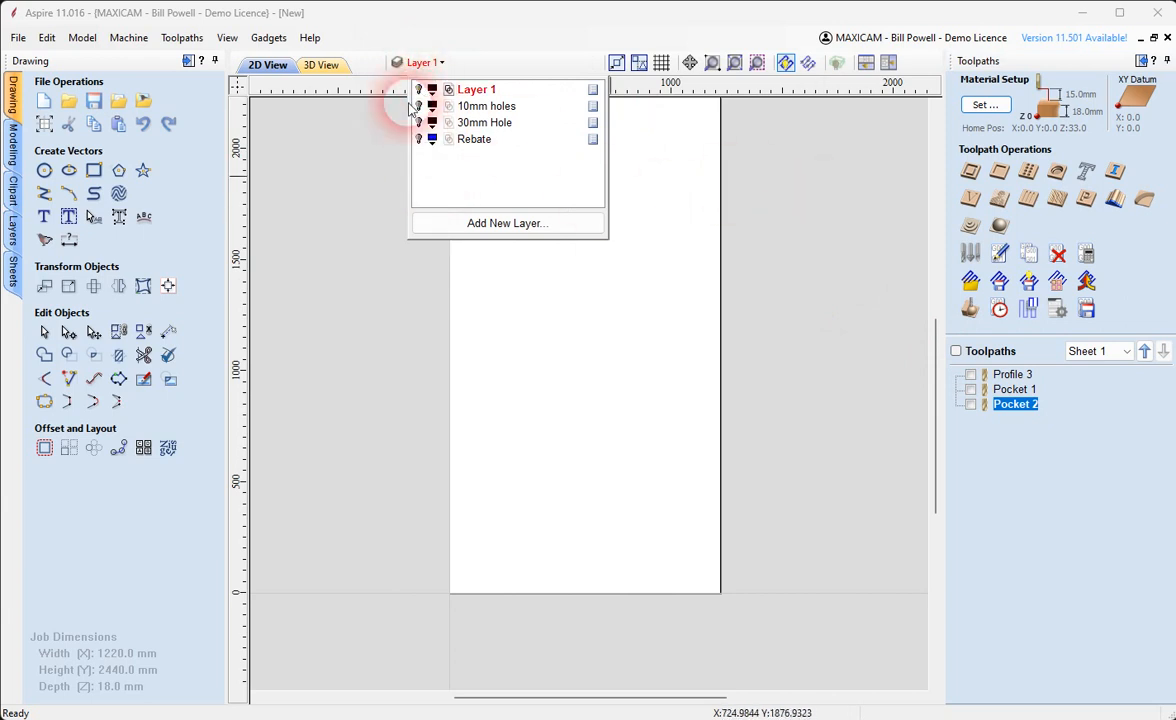
Make Layer 1, 10mm holes, 30mm Hole and Rebate visible again.
click(421, 92)
click(419, 122)
click(419, 139)
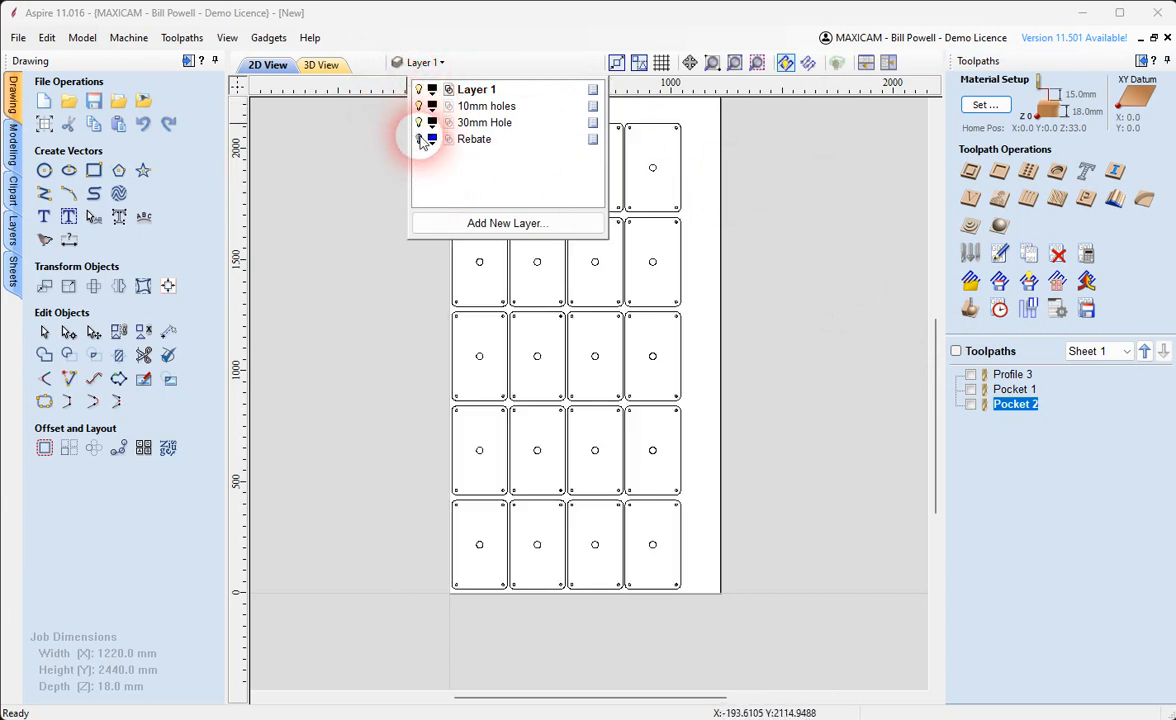
Examine the plates up close and select the first plate's outer outline to check its size and layer.
scroll(692, 530, down, 3)
scroll(696, 523, up, 2)
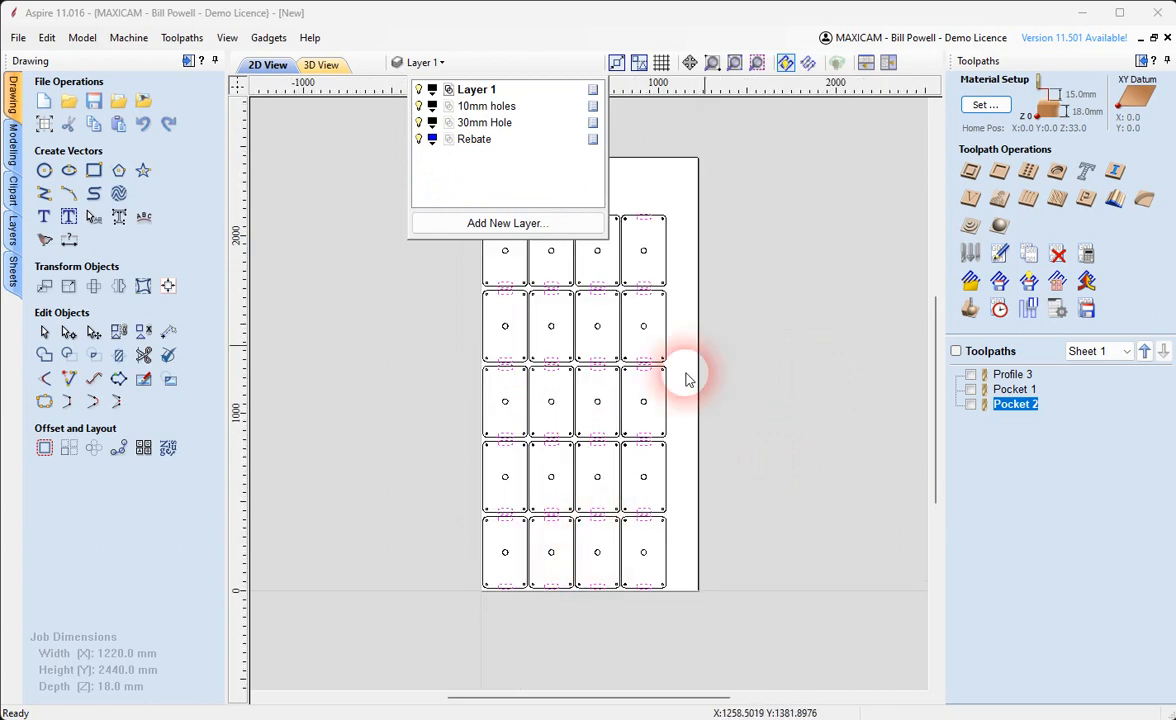
scroll(588, 556, up, 2)
scroll(575, 548, up, 2)
scroll(535, 572, up, 1)
scroll(585, 562, down, 1)
scroll(545, 500, down, 1)
scroll(520, 482, up, 1)
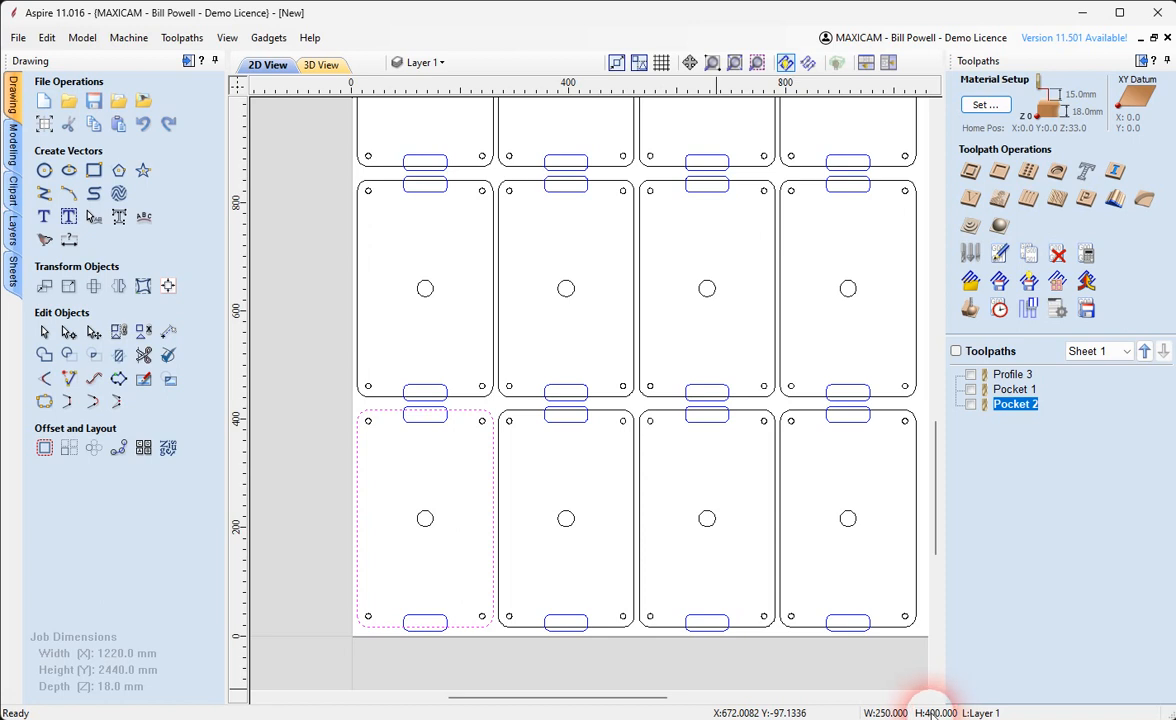
click(486, 433)
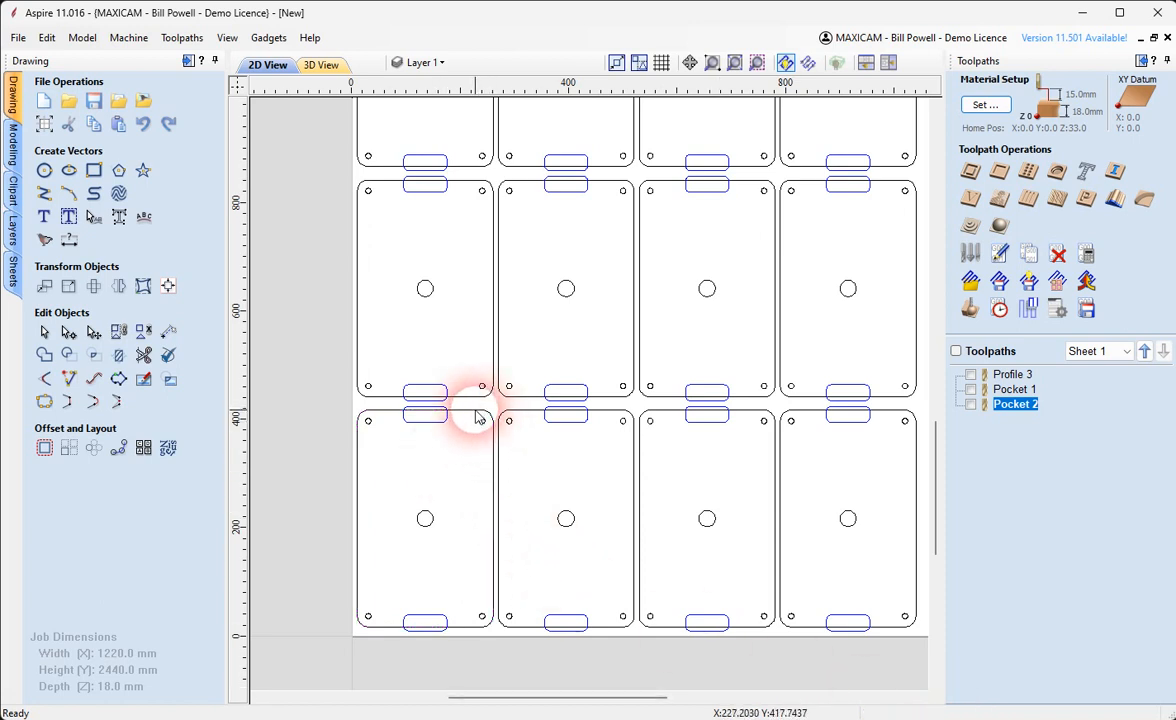
click(480, 416)
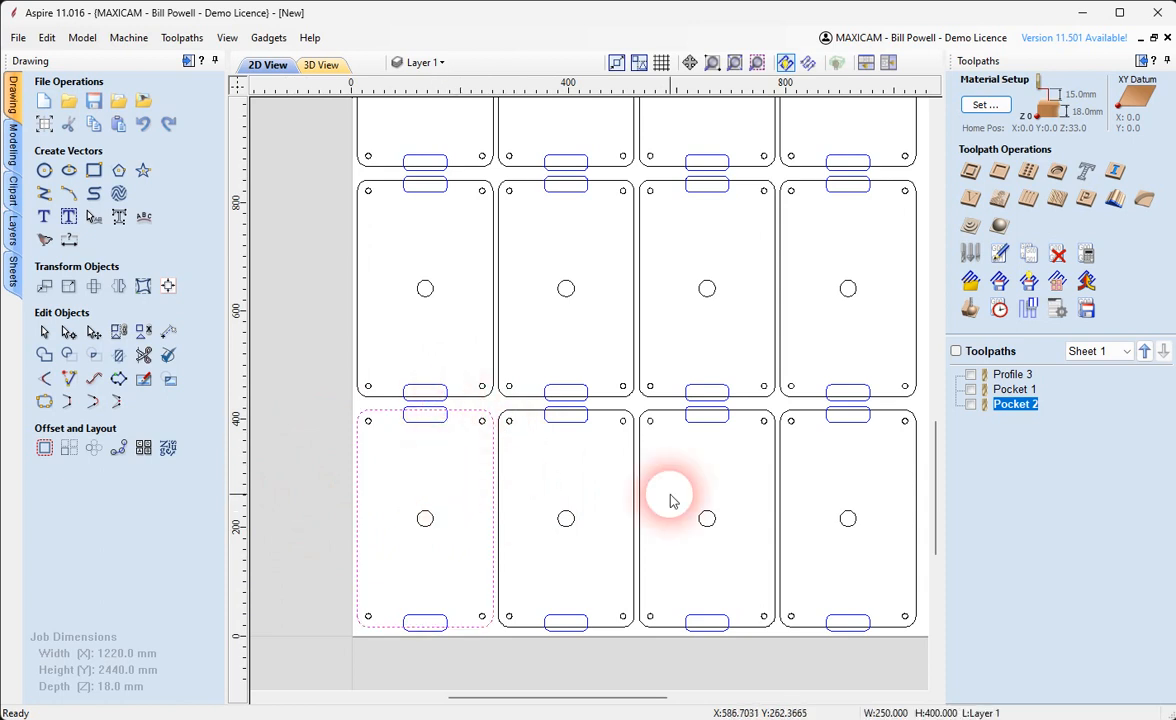
click(472, 488)
scroll(457, 470, down, 1)
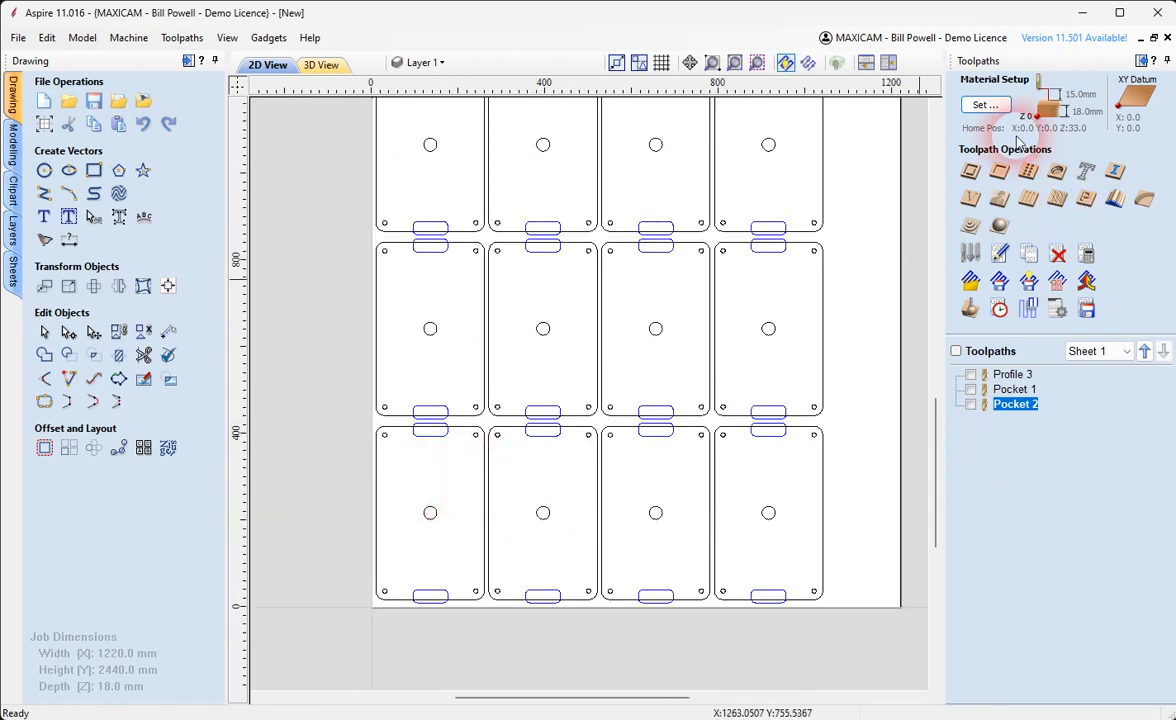
Set up a new profile toolpath with an 18.2 mm cut depth in a single pass, machining outside the vectors.
click(969, 171)
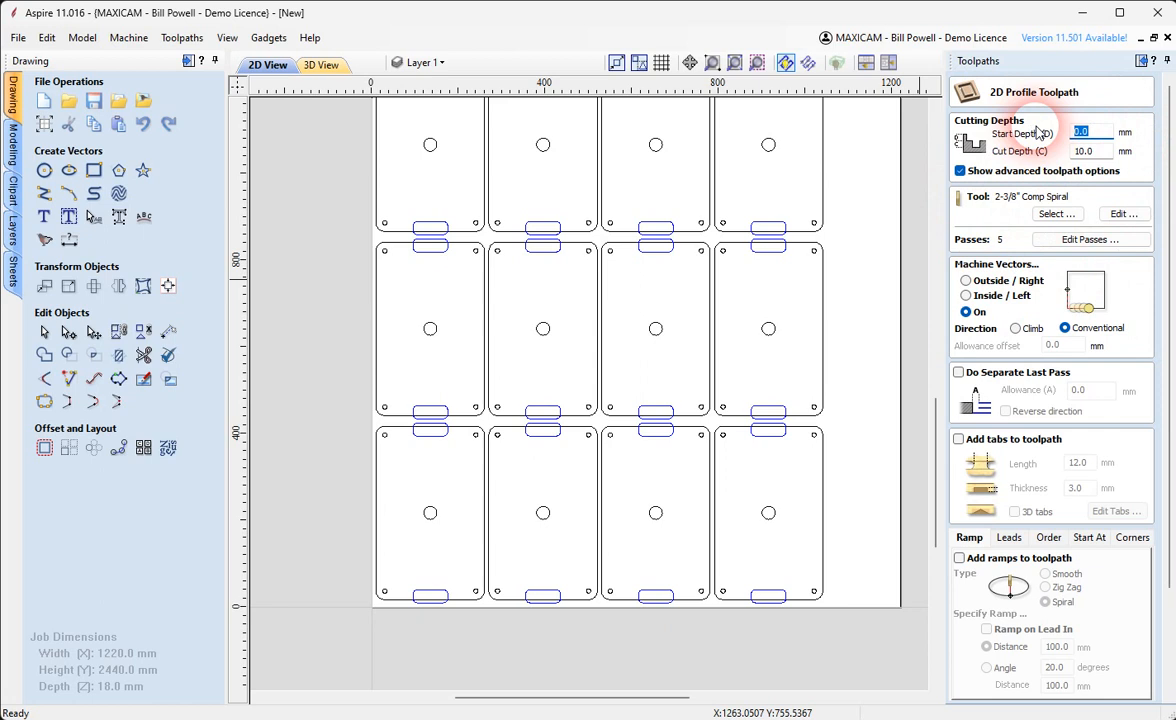
key(Tab)
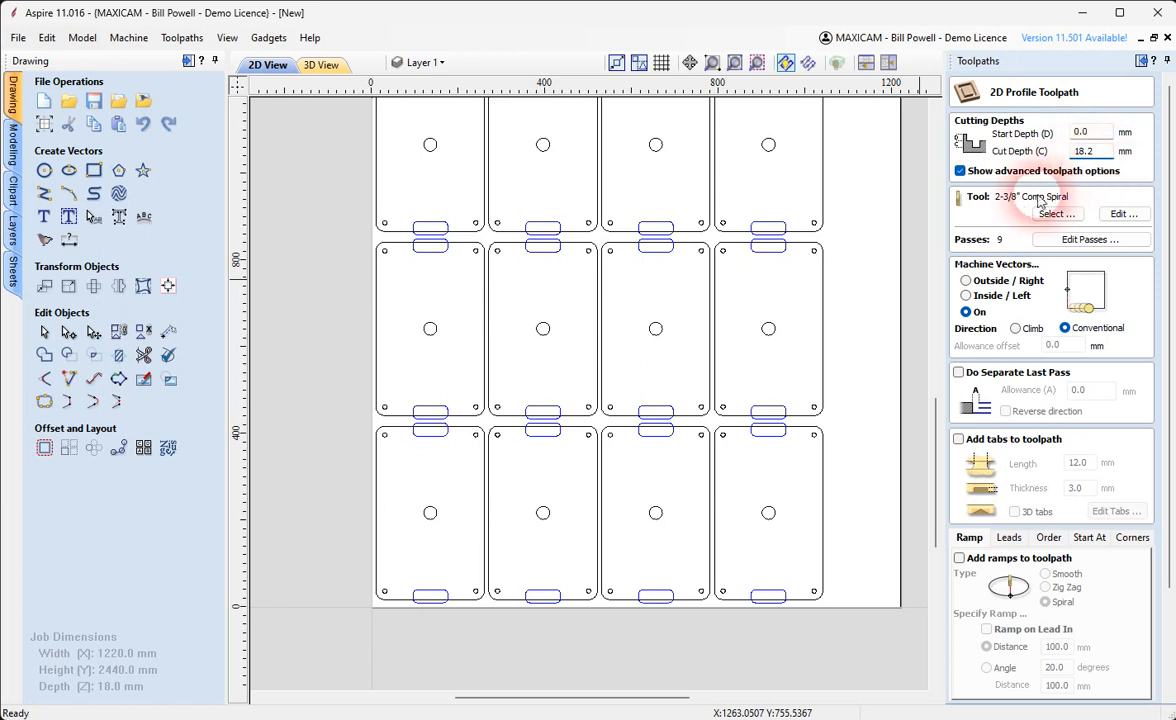
click(1122, 213)
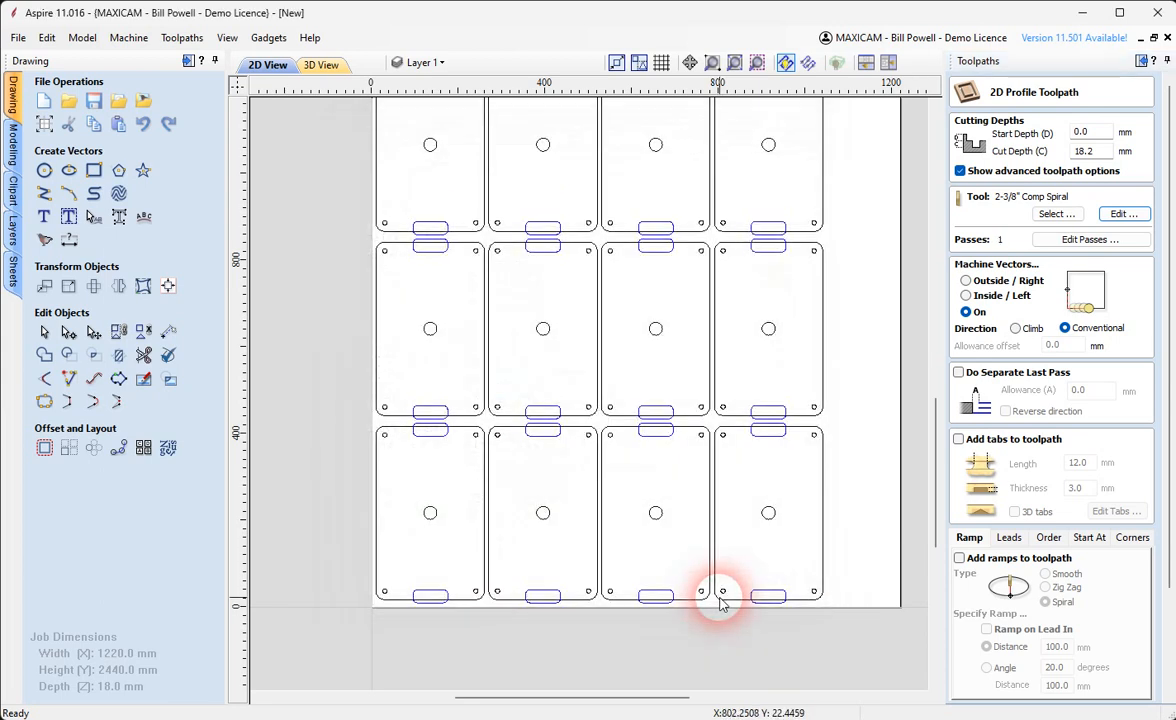
click(712, 593)
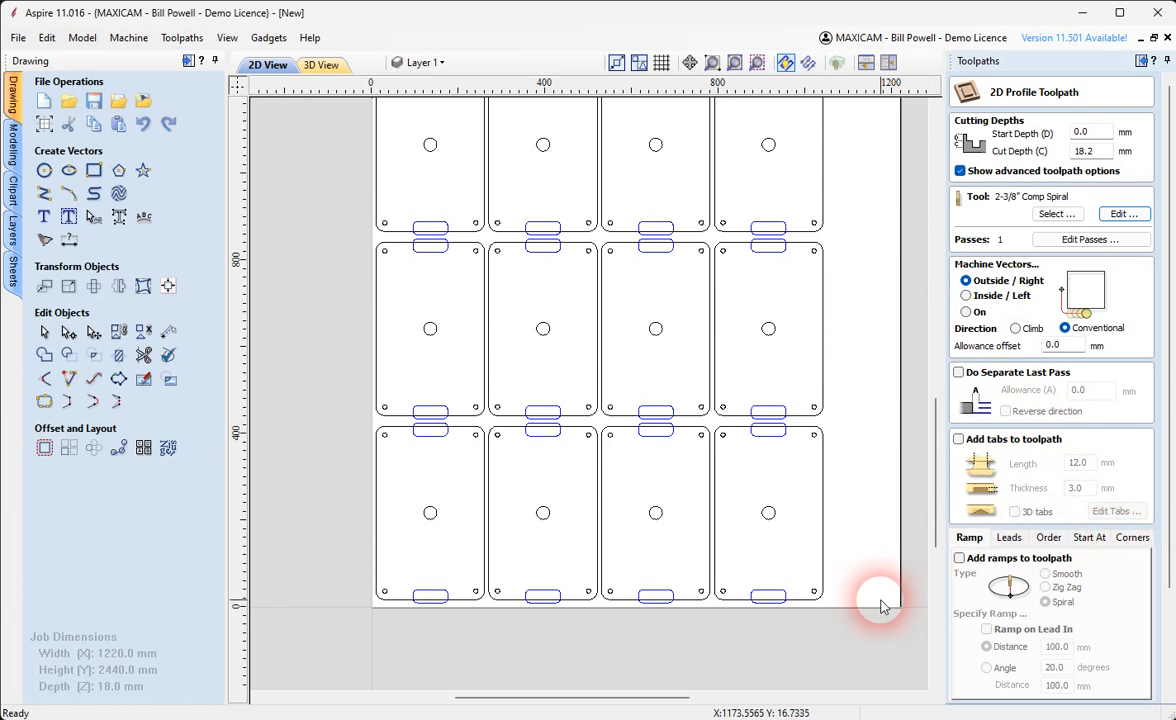
Add smooth ramps to the profile toolpath, specified by an angle of 30 degrees.
click(959, 558)
click(1046, 574)
click(986, 667)
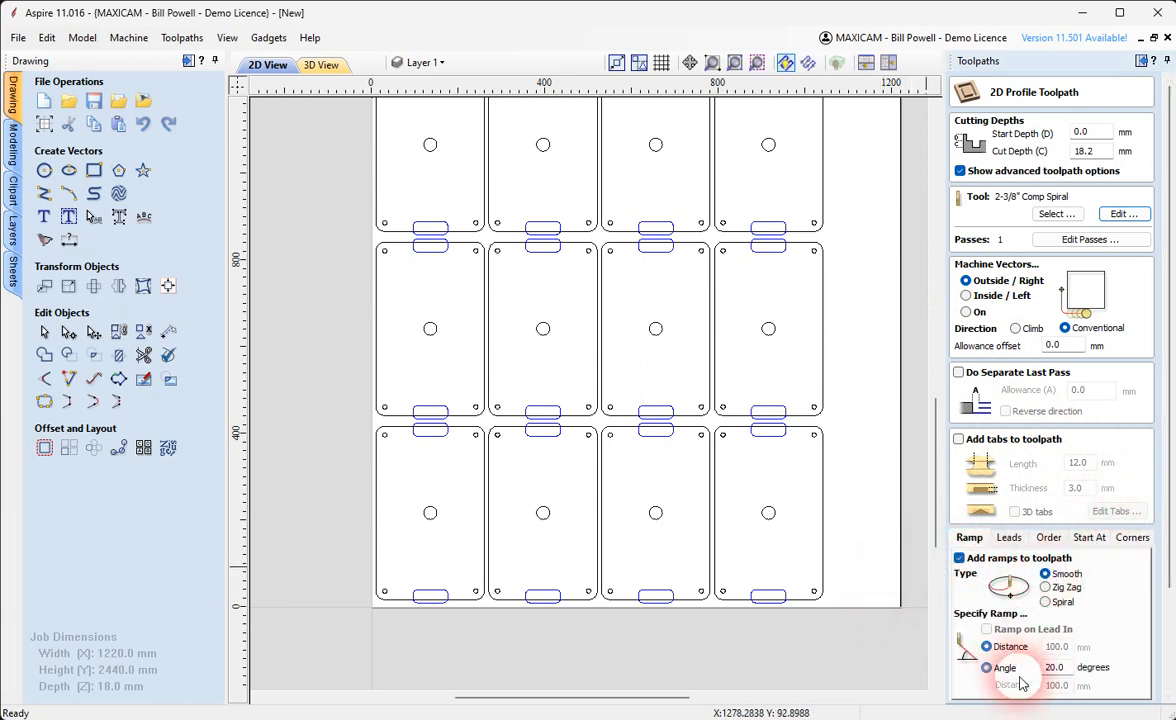
drag(1074, 667, 968, 668)
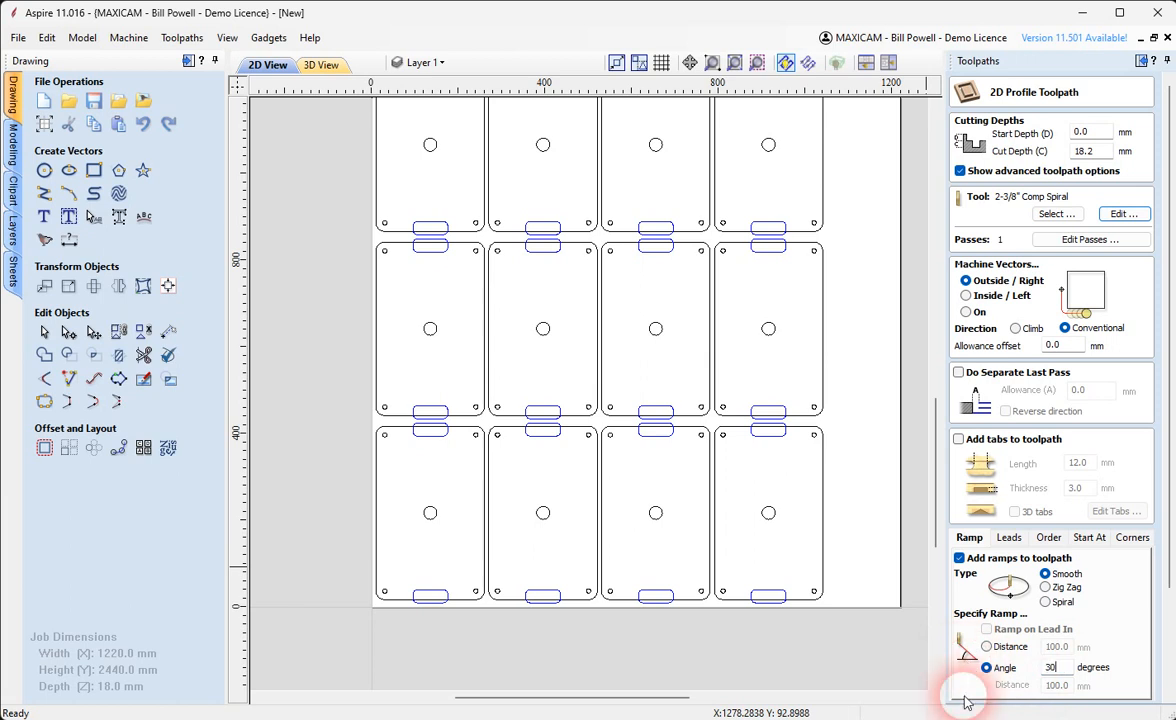
Select all closed vectors on Layer 1 only and calculate the outer profile toolpath, accepting the cut through the material.
drag(1170, 410, 1152, 563)
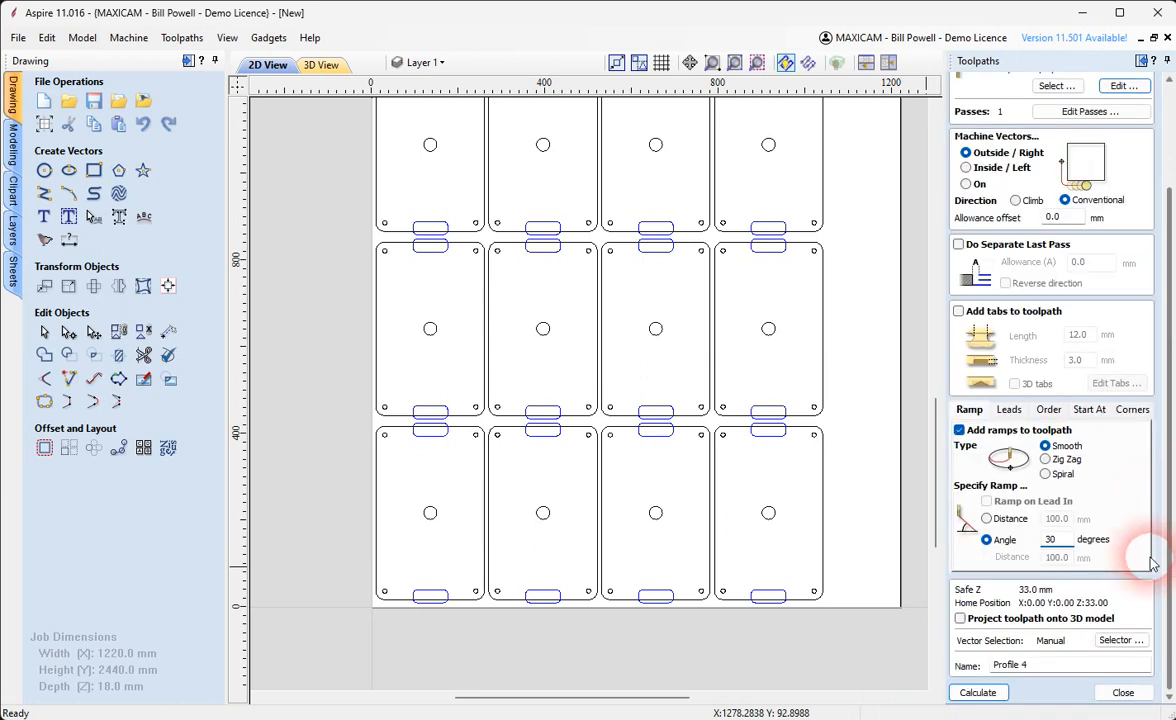
click(1117, 642)
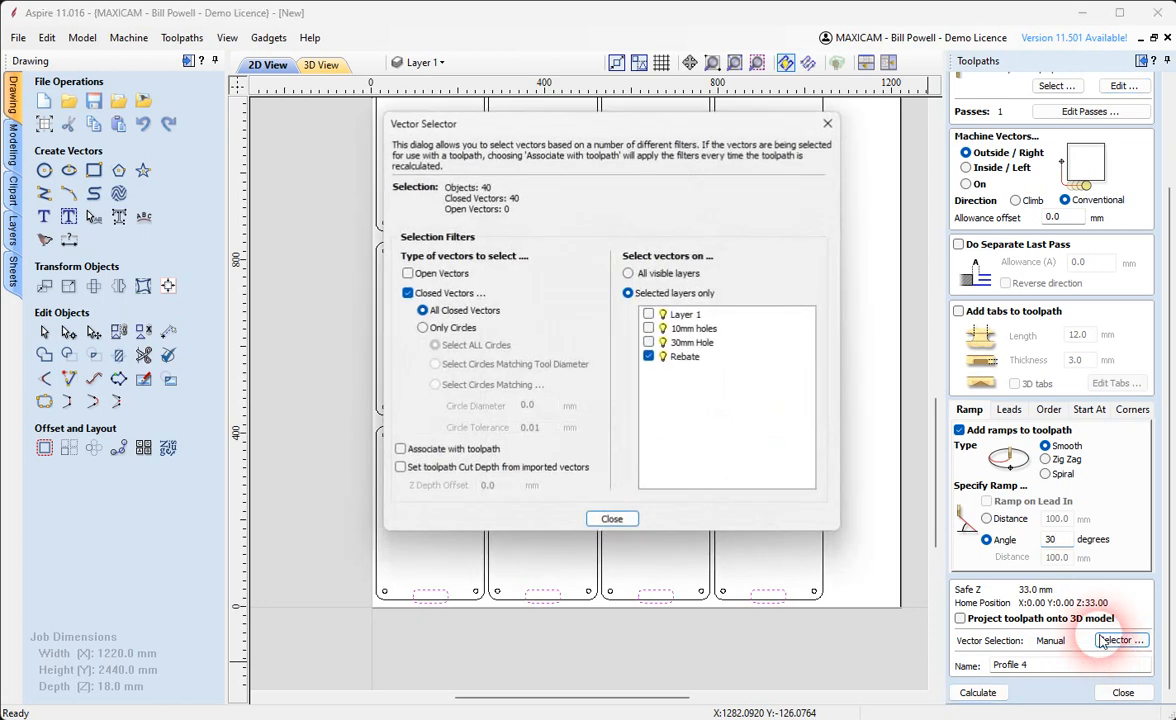
click(649, 315)
click(649, 357)
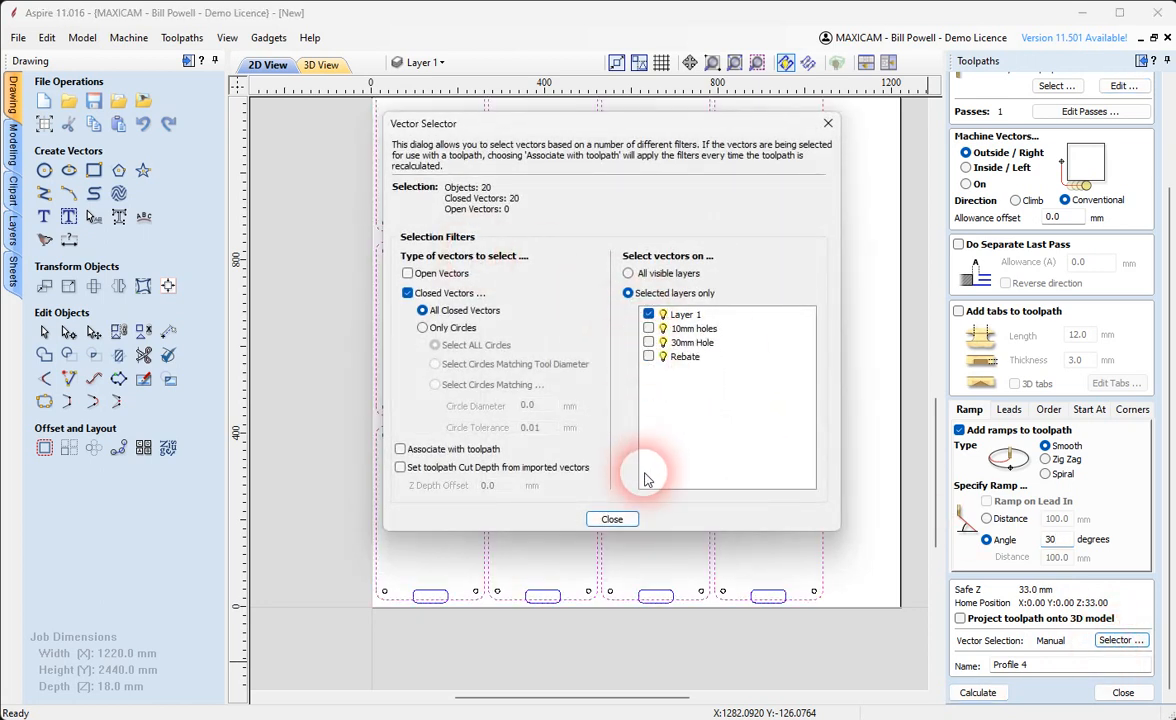
click(613, 519)
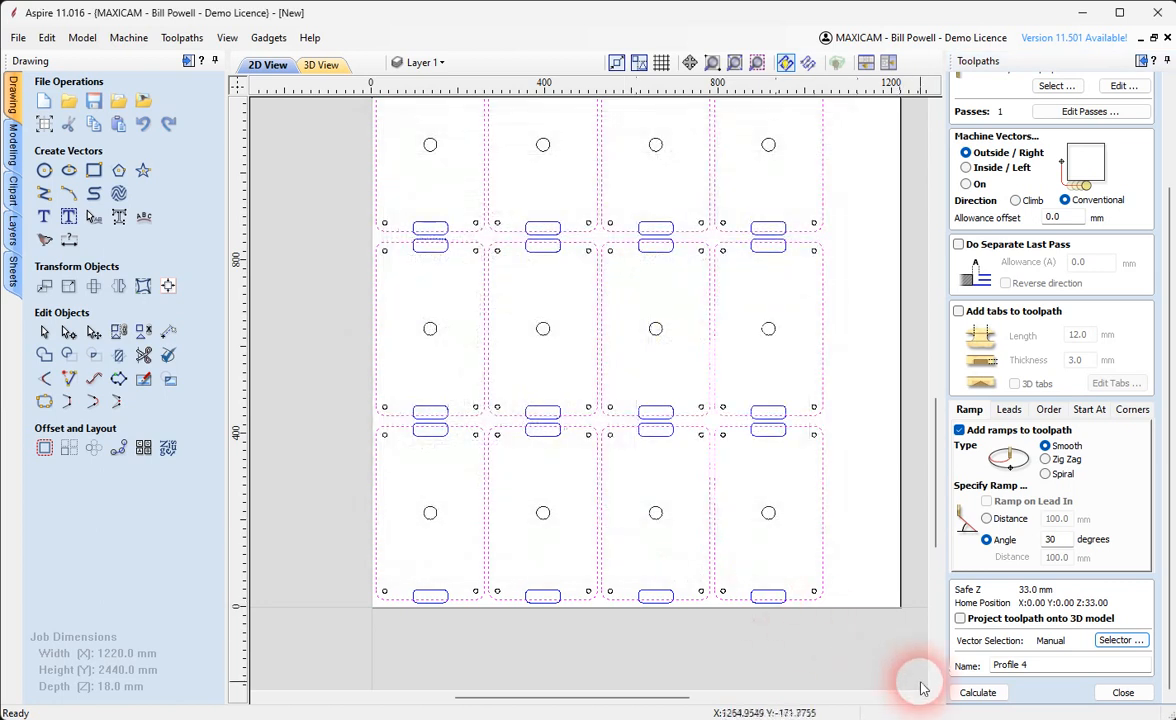
click(980, 693)
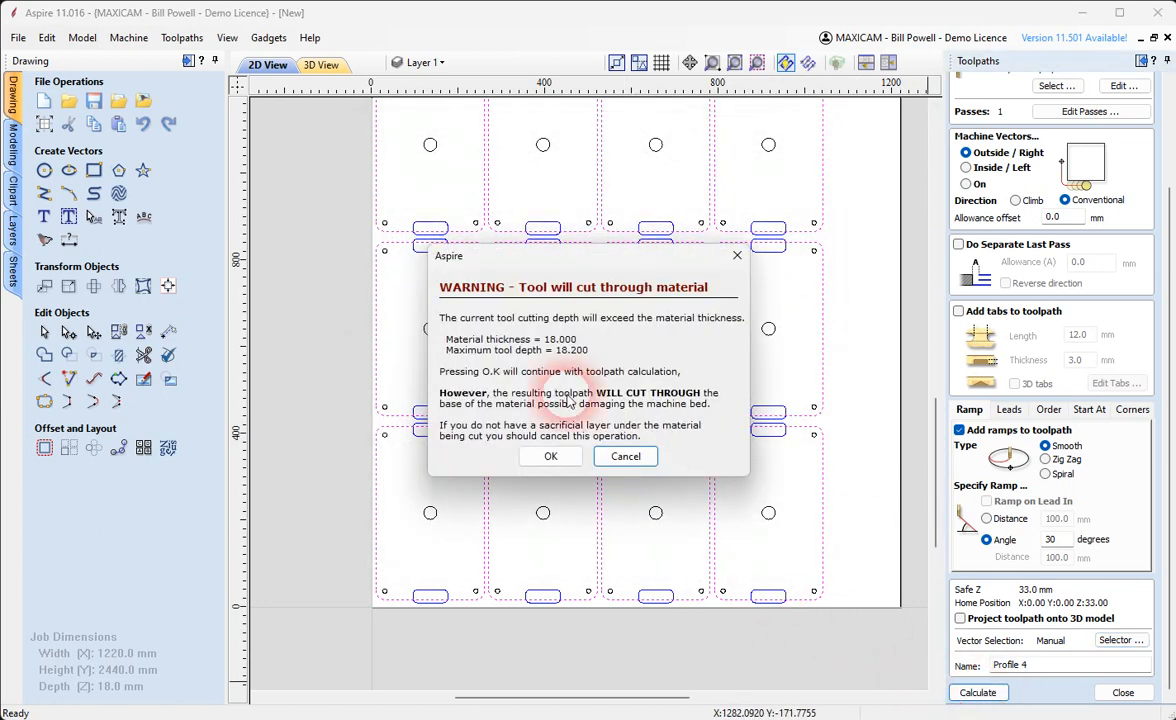
click(553, 457)
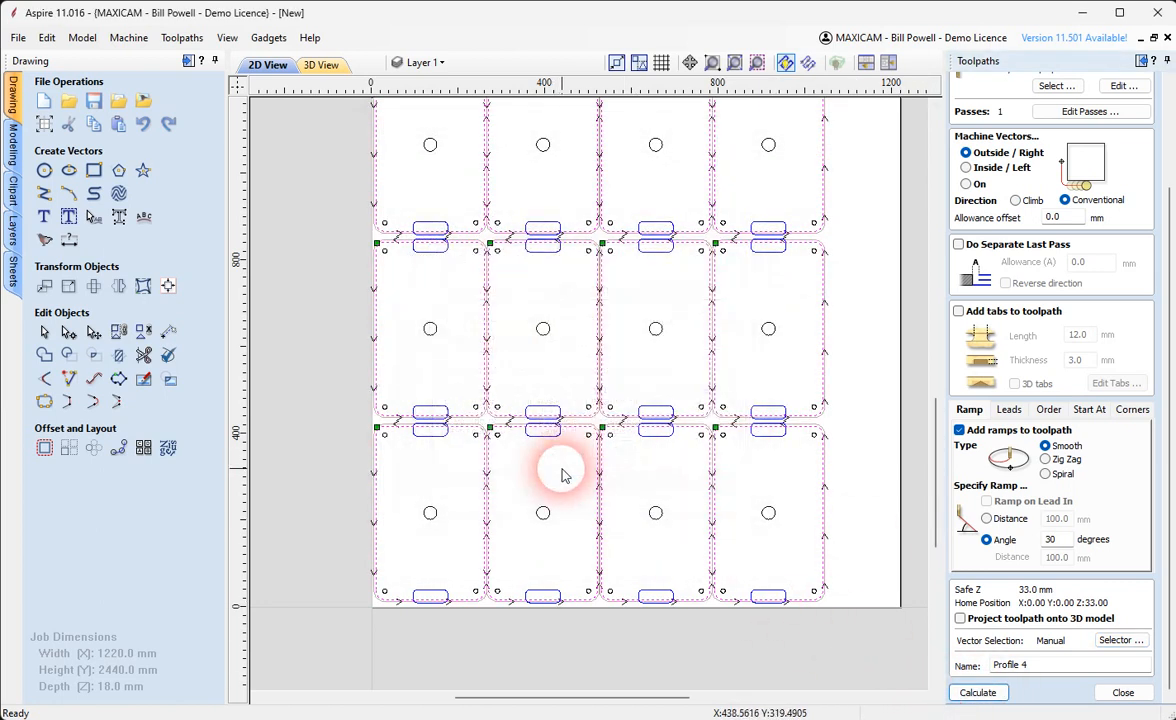
scroll(441, 482, up, 3)
scroll(441, 487, down, 3)
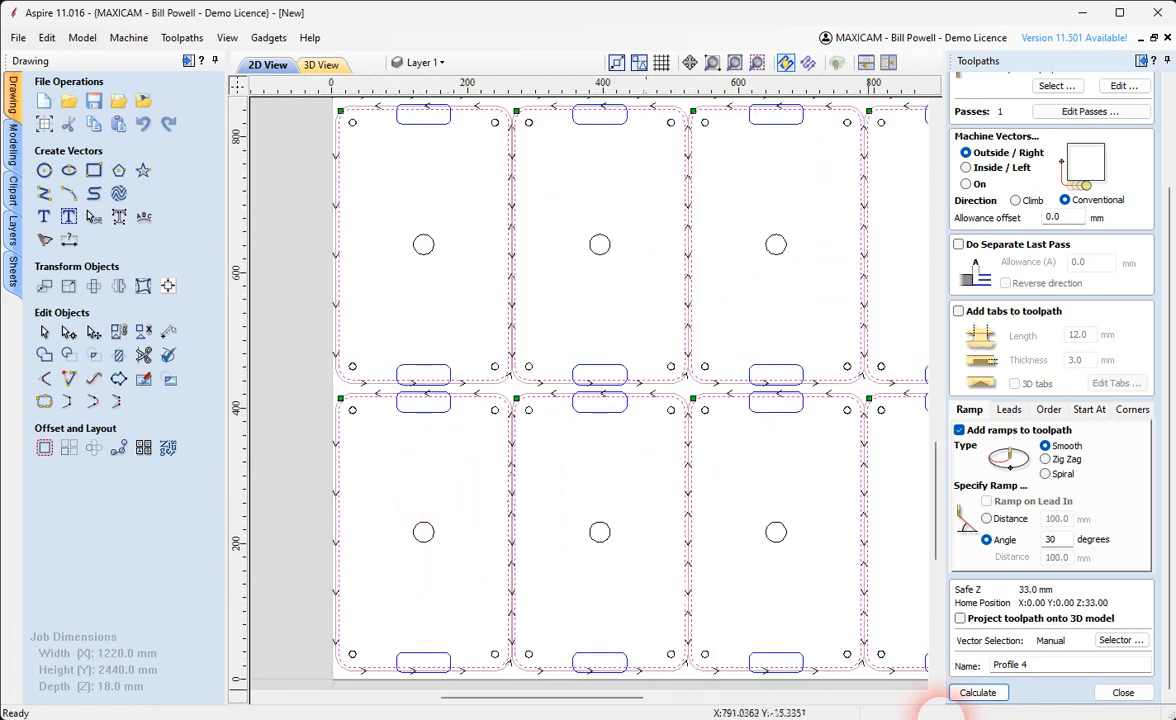
click(1123, 693)
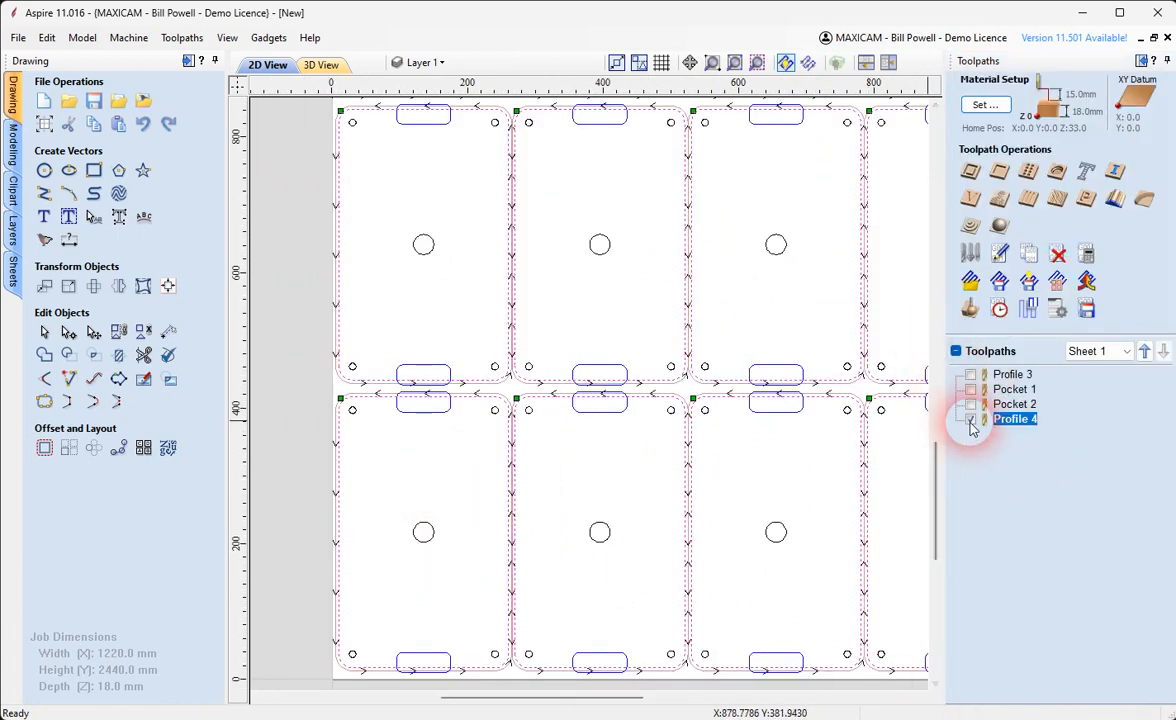
Hide the Profile 4 toolpath in the drawing and reopen it for editing.
click(970, 419)
scroll(349, 475, down, 3)
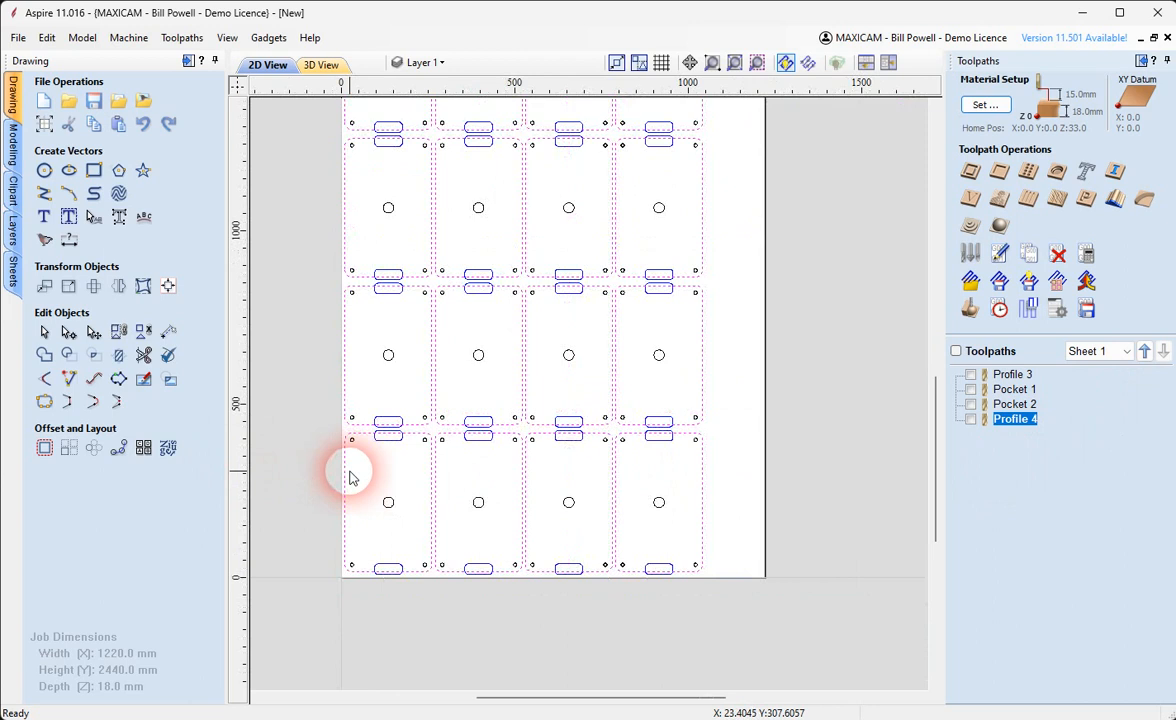
scroll(564, 525, down, 1)
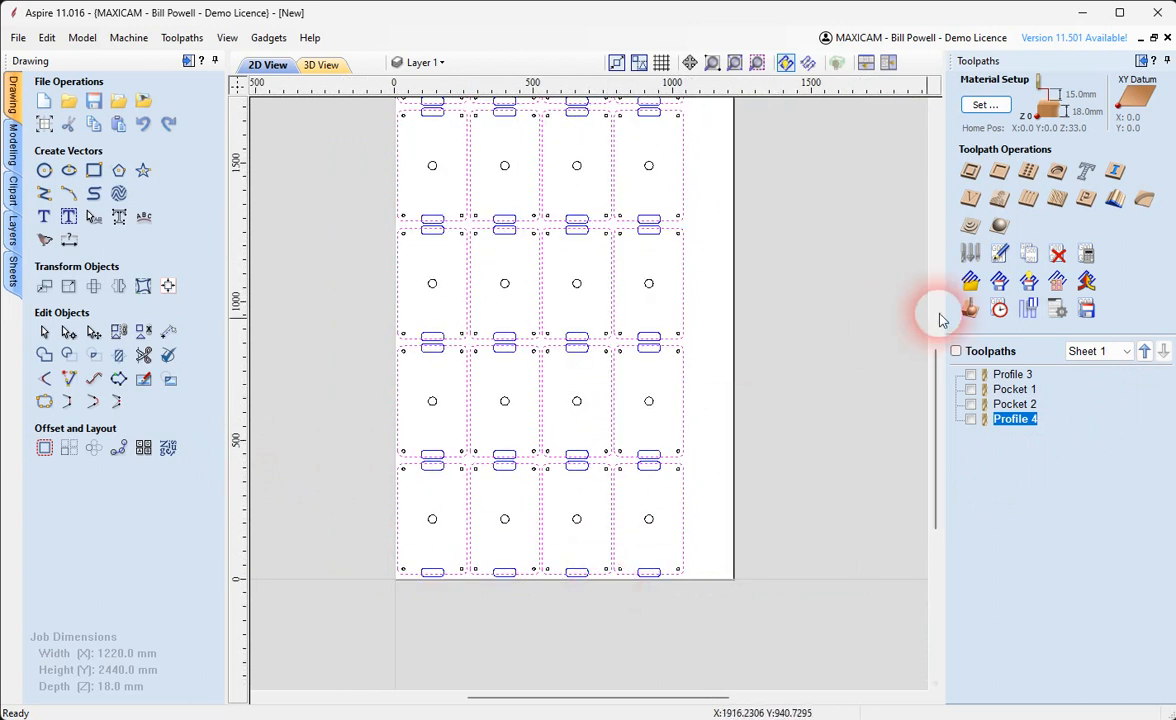
double_click(1013, 421)
Review the profile toolpath's vector ordering and start point options.
click(1089, 539)
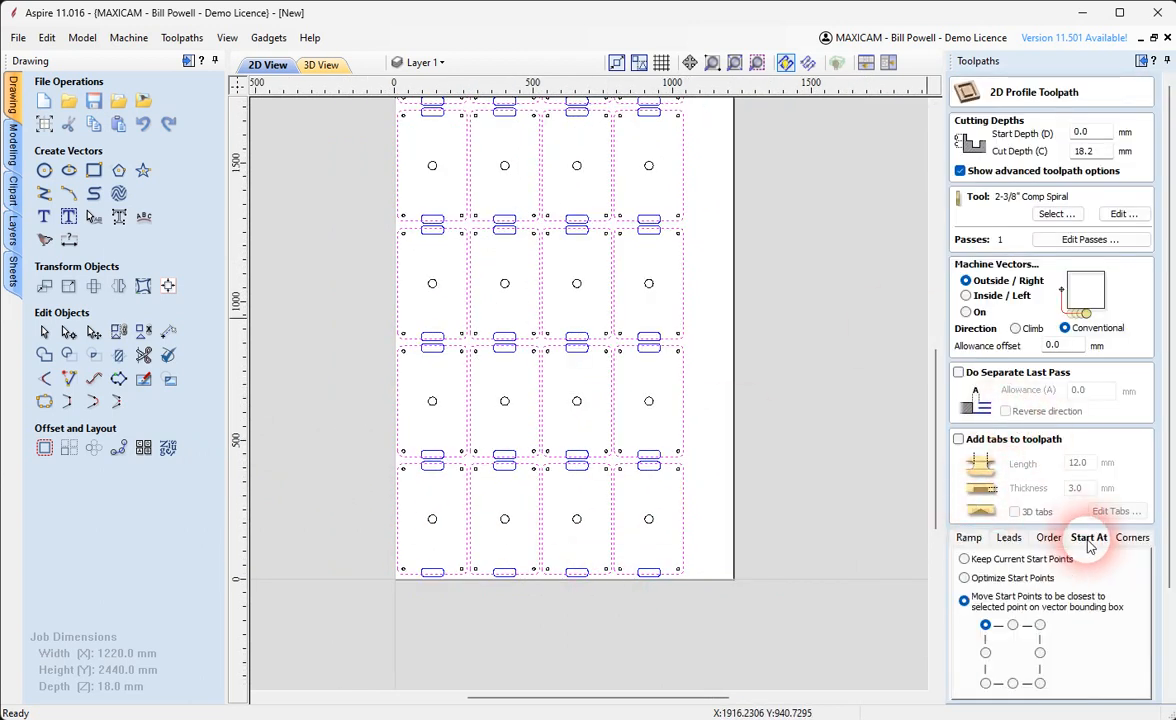
click(1048, 537)
scroll(998, 455, down, 2)
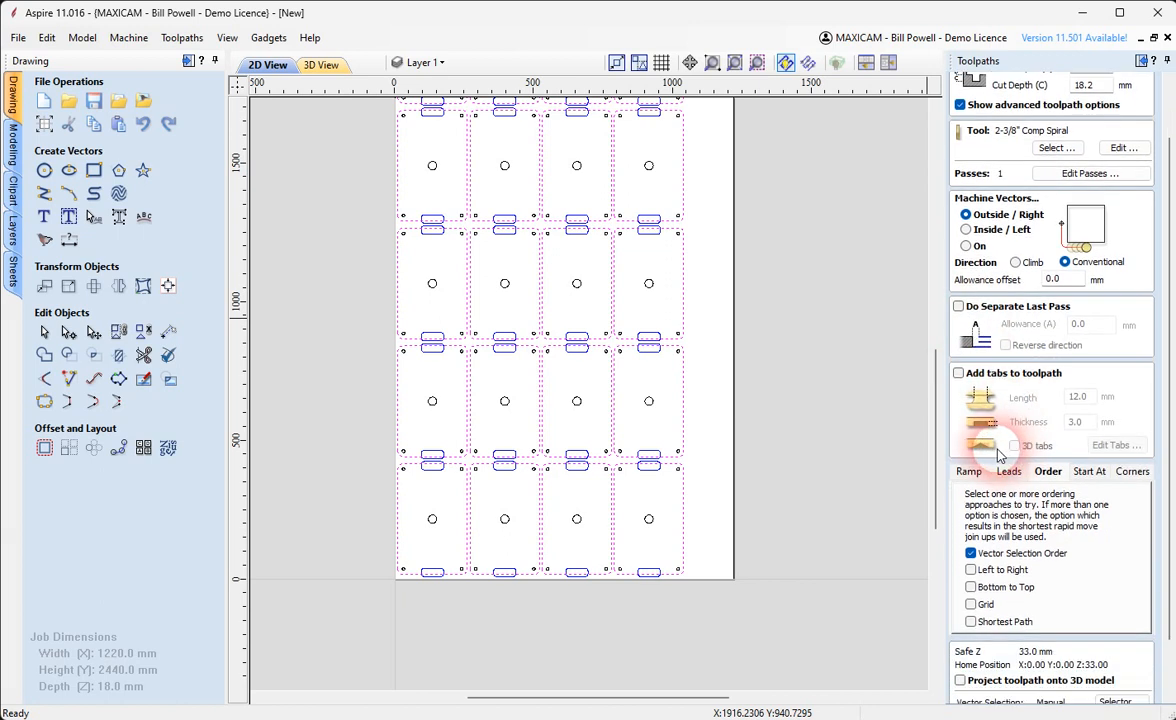
scroll(998, 455, down, 1)
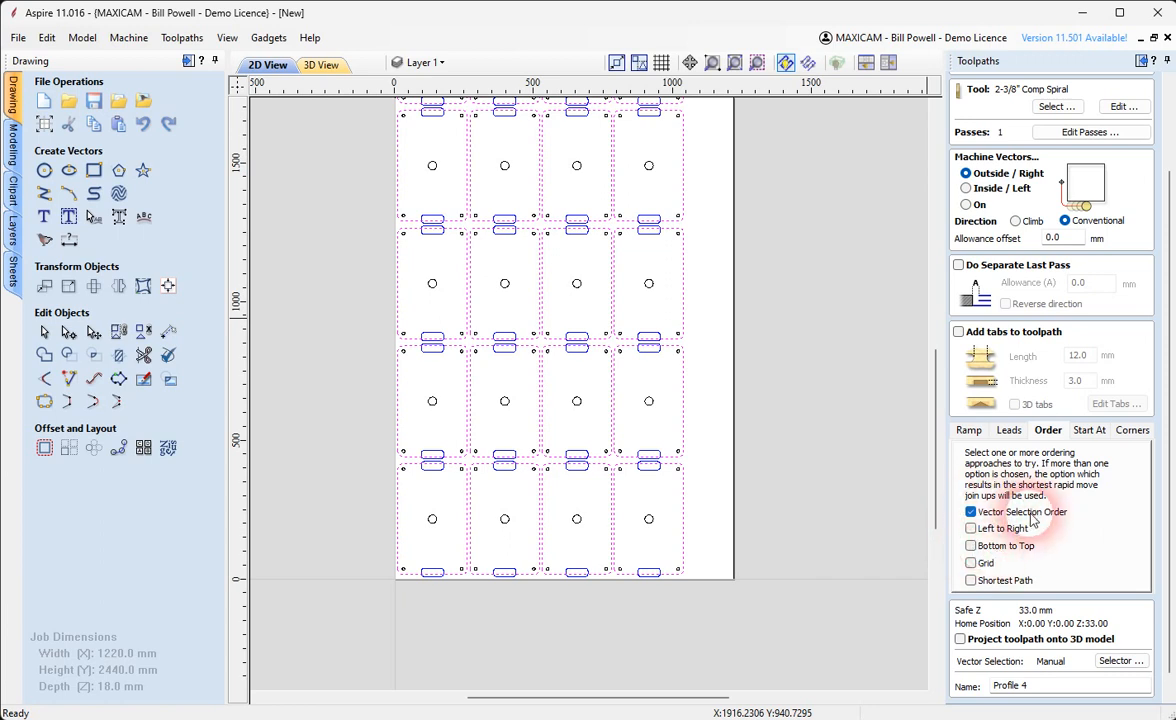
click(1089, 430)
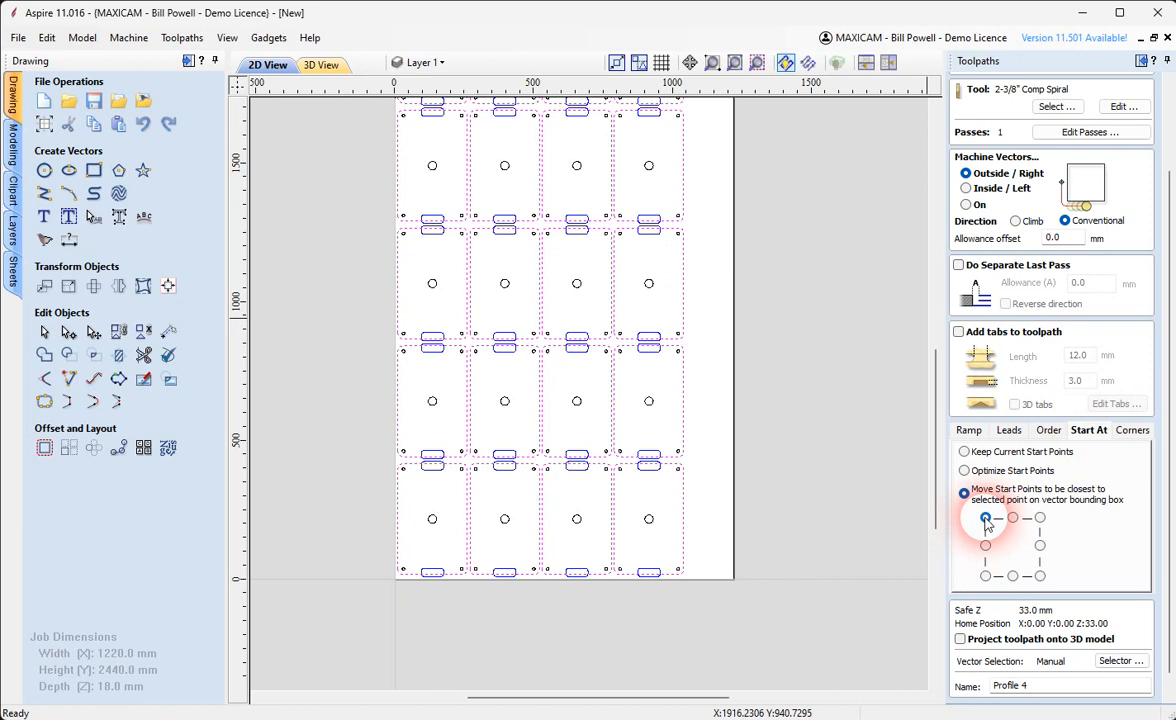
Keep the current start points and node-edit the first plate's outline, adding a right-edge node and moving the start point to the top-left corner.
scroll(405, 499, up, 5)
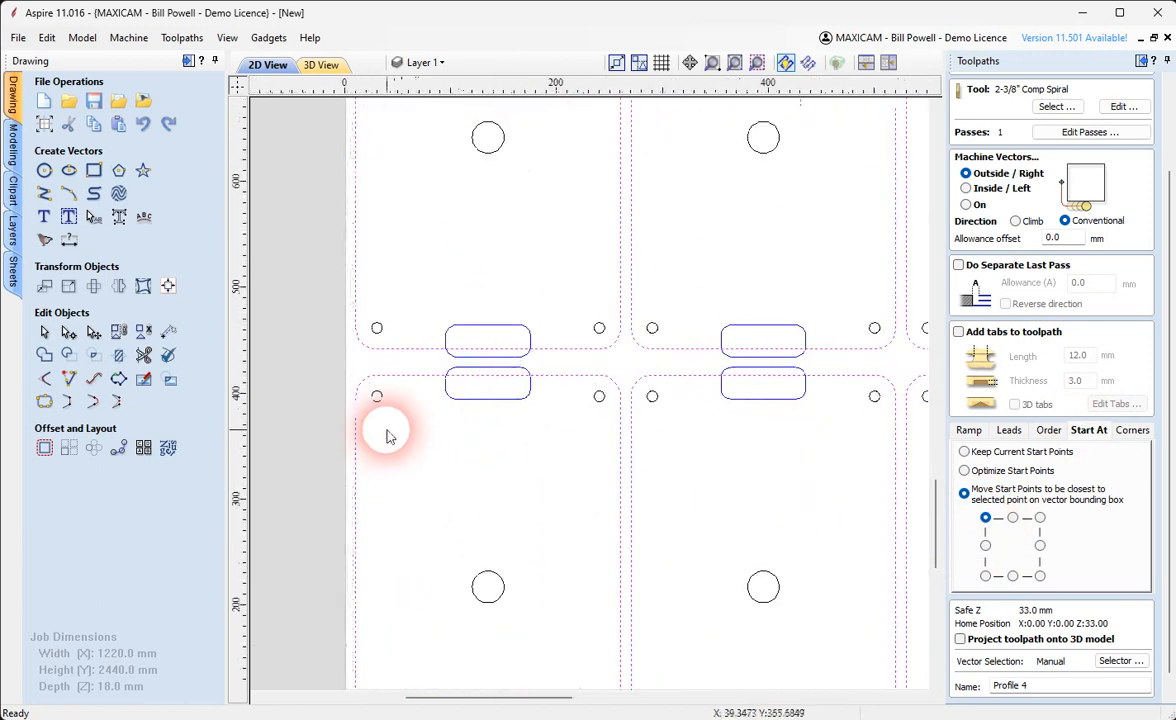
scroll(388, 436, down, 3)
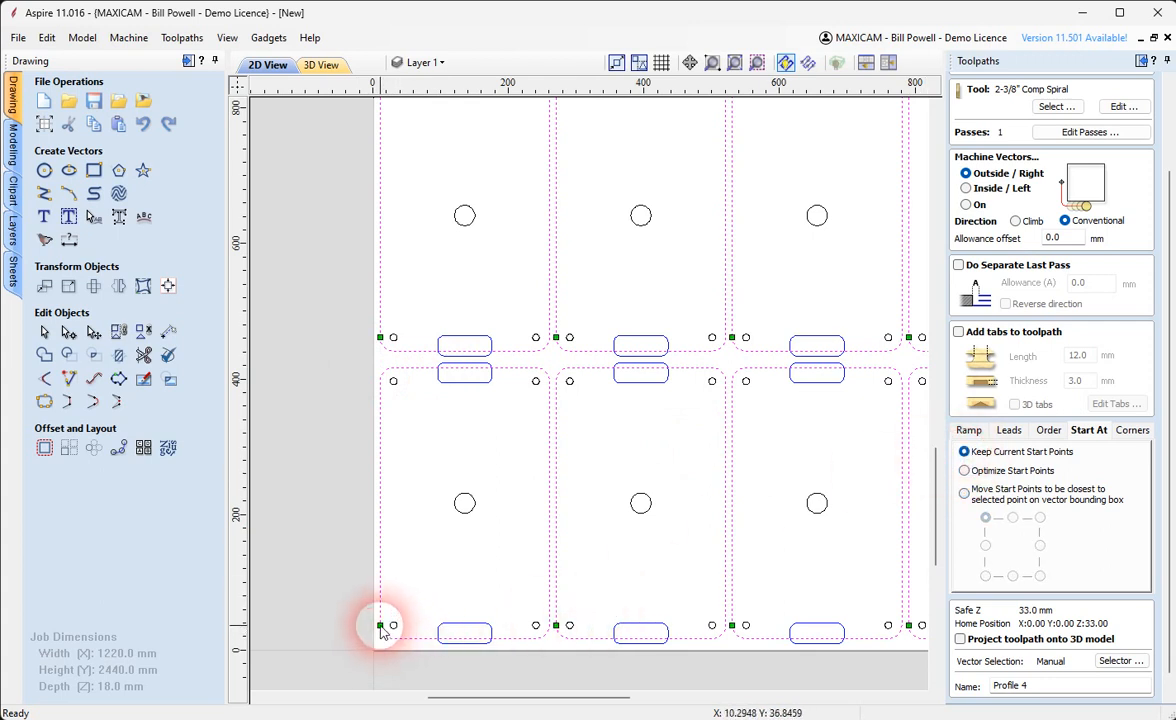
click(387, 544)
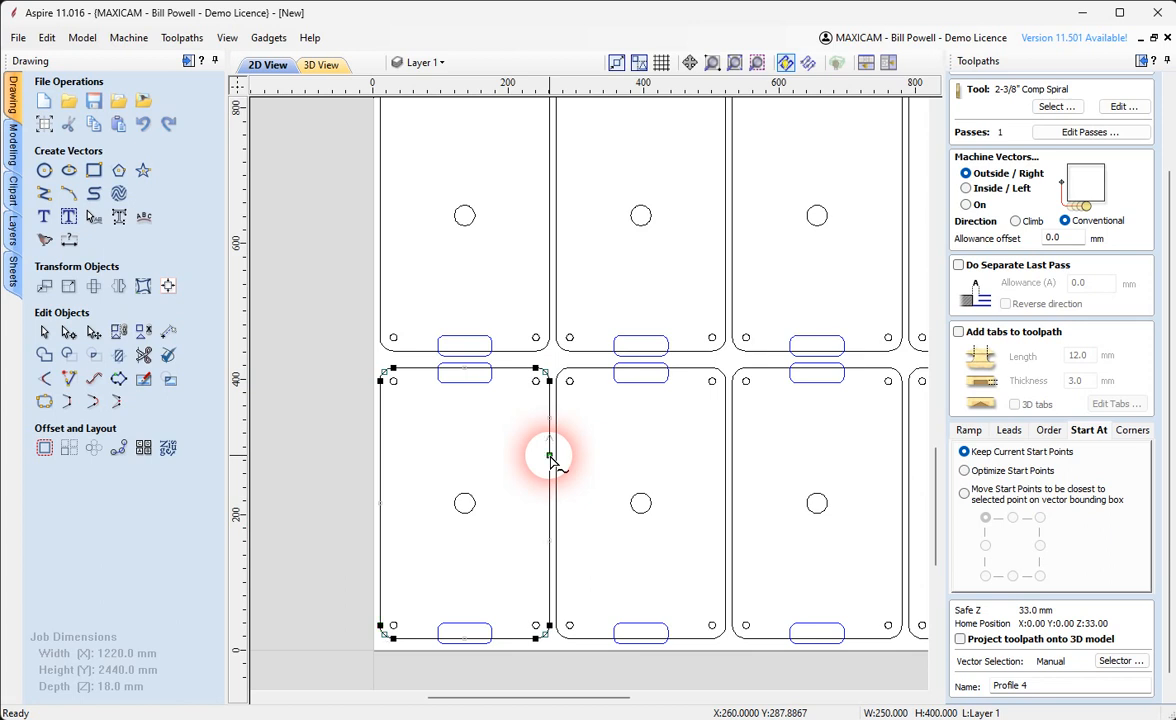
click(409, 382)
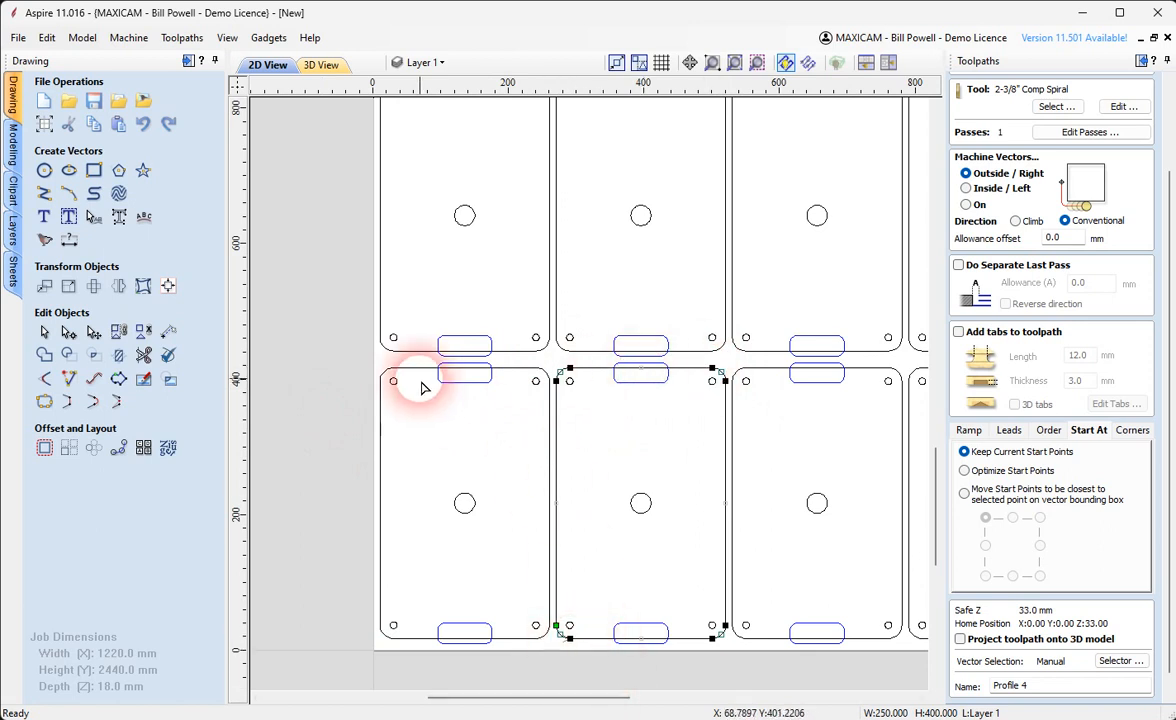
Move start points closest to the bounding box's top-left corner and recalculate the toolpath for the first plate, accepting the cut through the material.
click(964, 493)
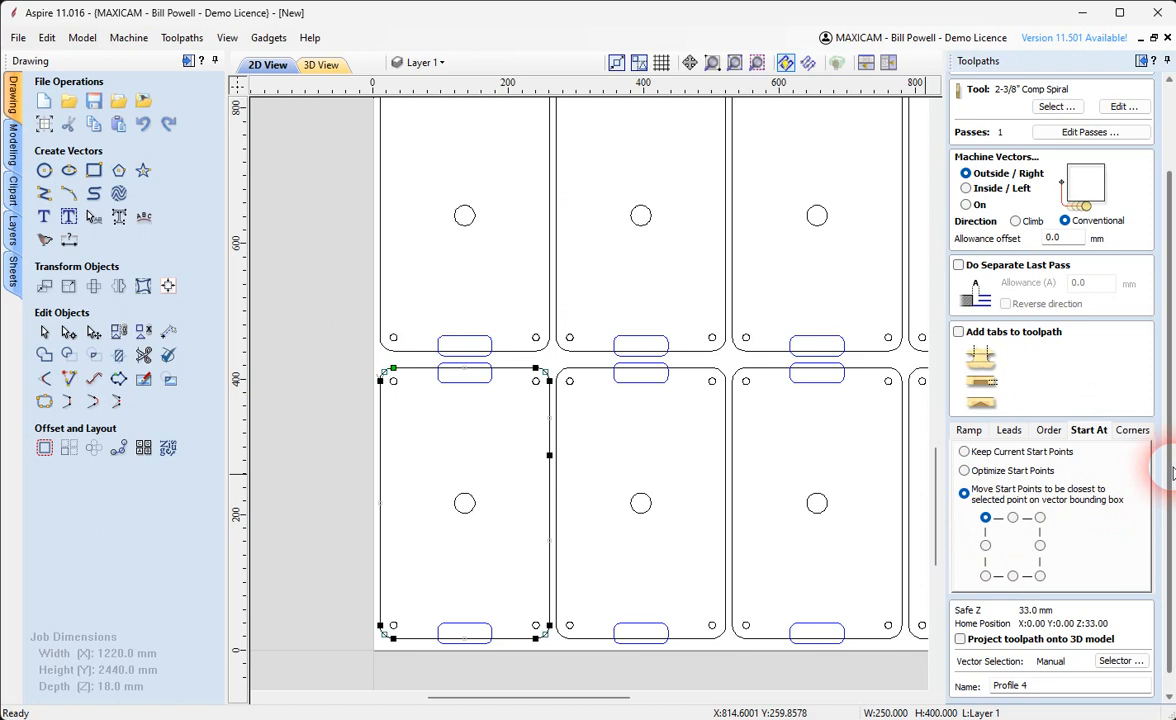
scroll(1160, 500, down, 1)
click(976, 693)
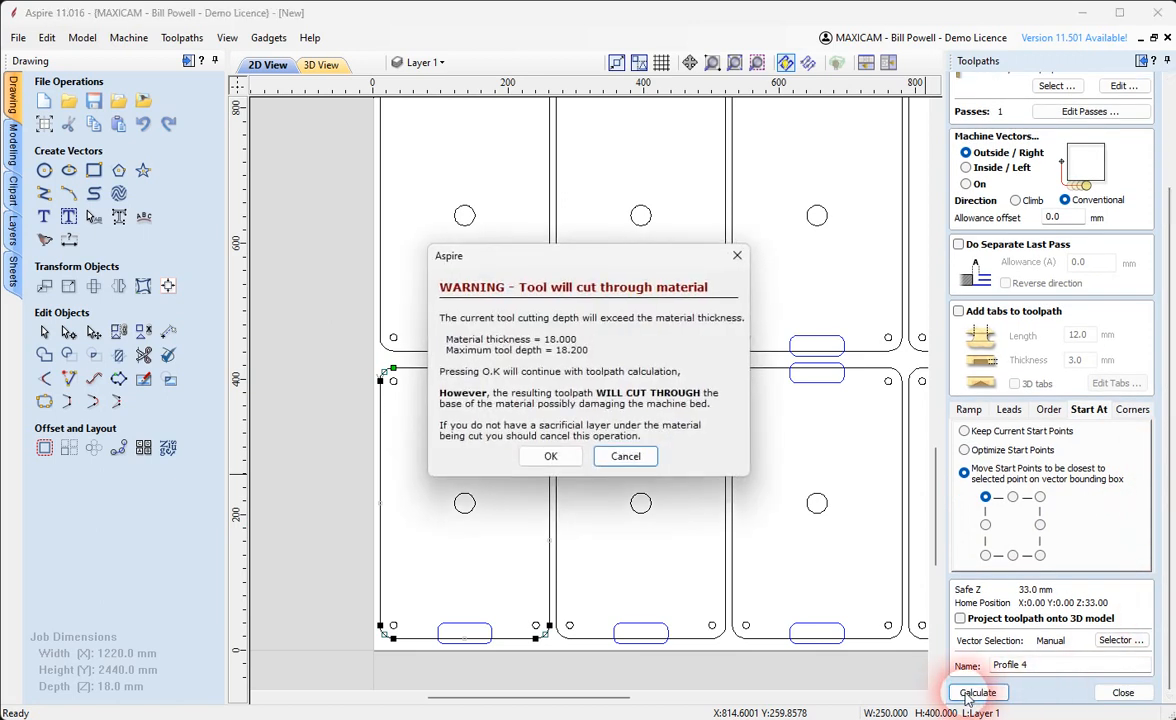
click(550, 454)
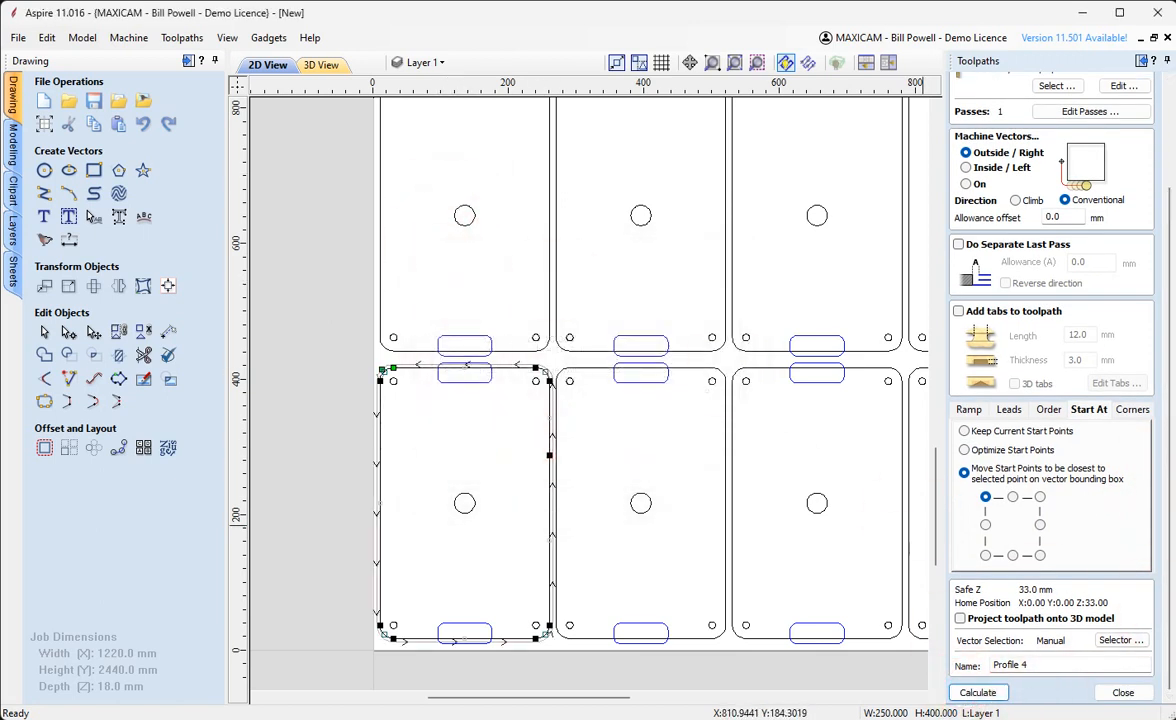
click(281, 399)
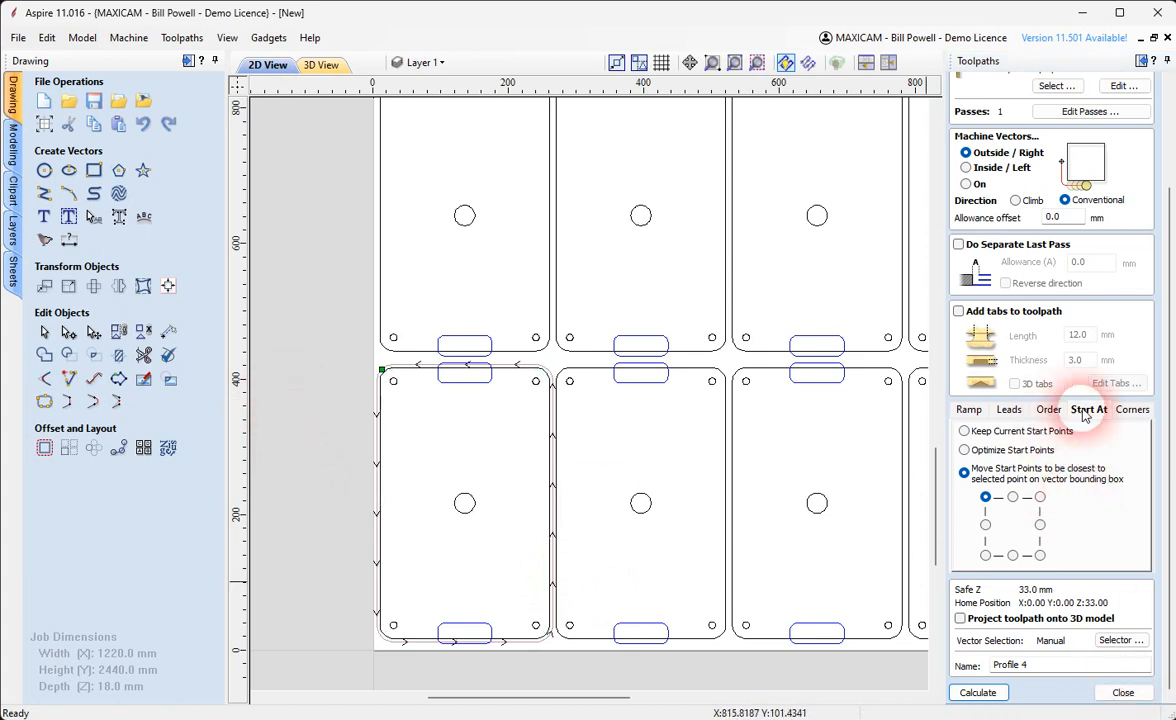
With Vector Selection Order as the ordering, select the four bottom-row plate outlines one by one from left to right.
click(1050, 410)
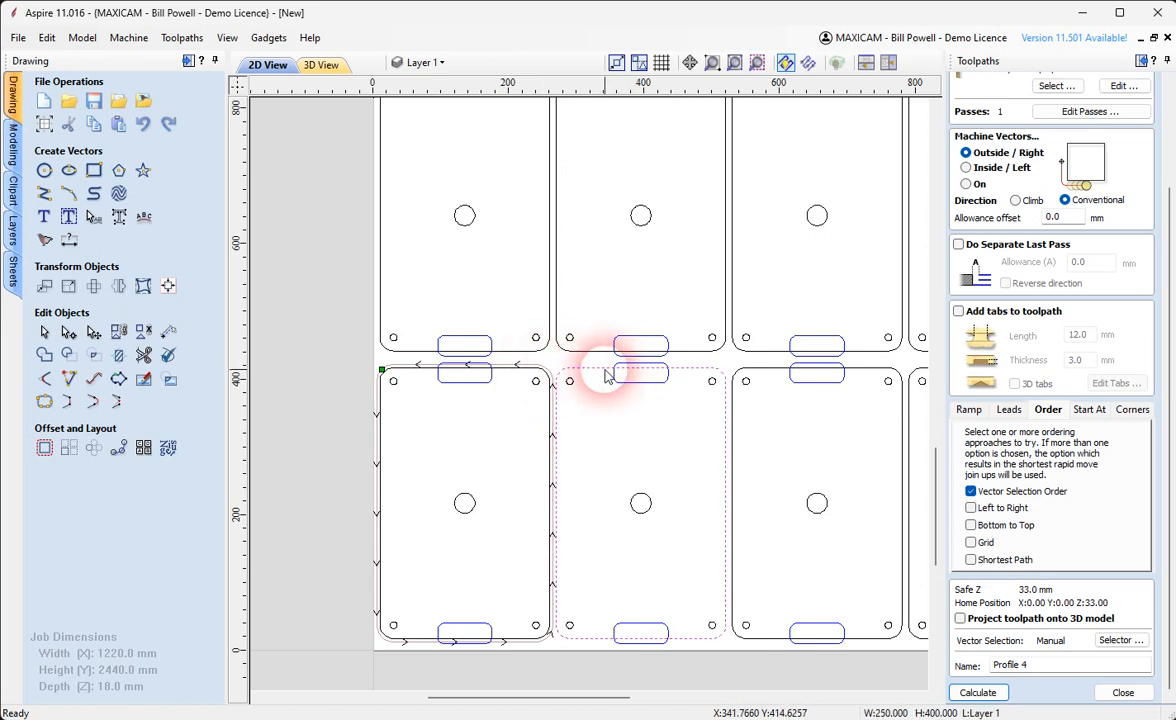
click(518, 366)
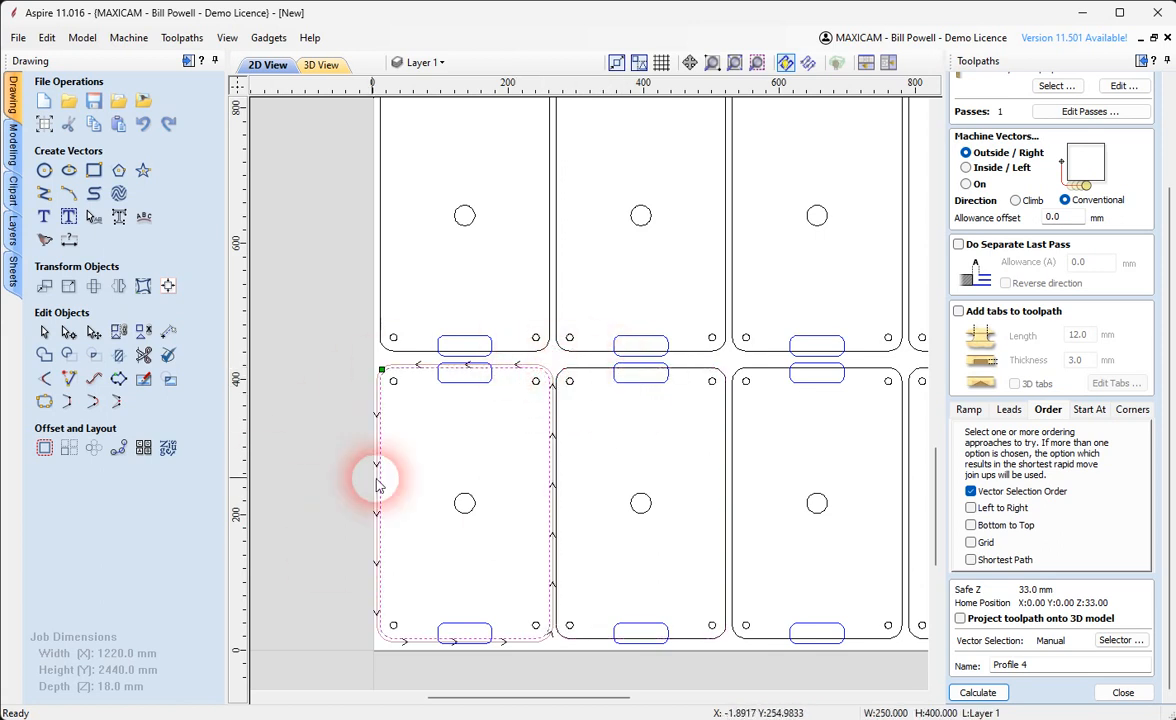
scroll(290, 455, down, 4)
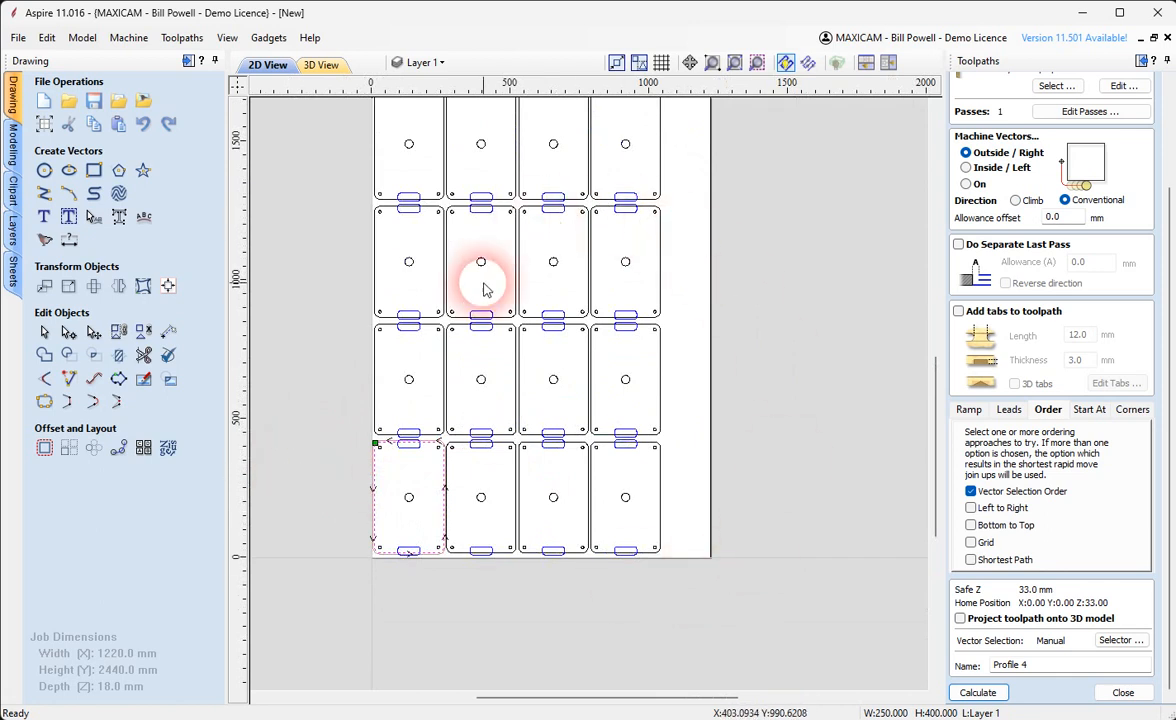
scroll(402, 488, up, 3)
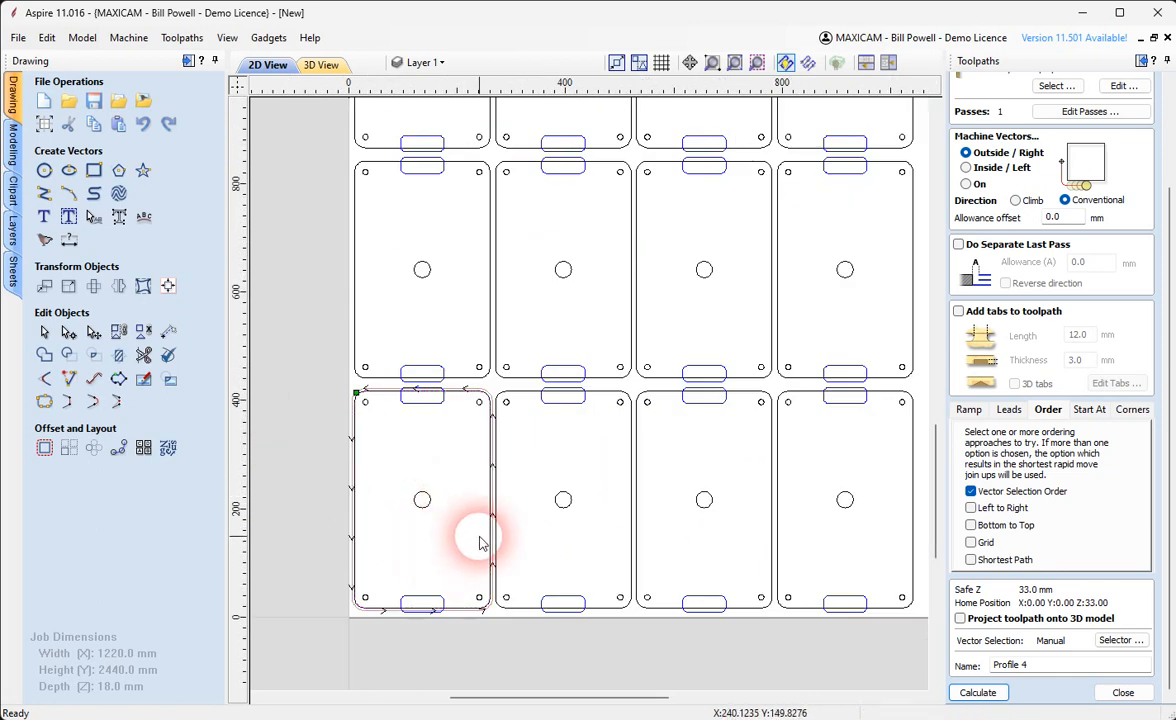
scroll(467, 615, up, 2)
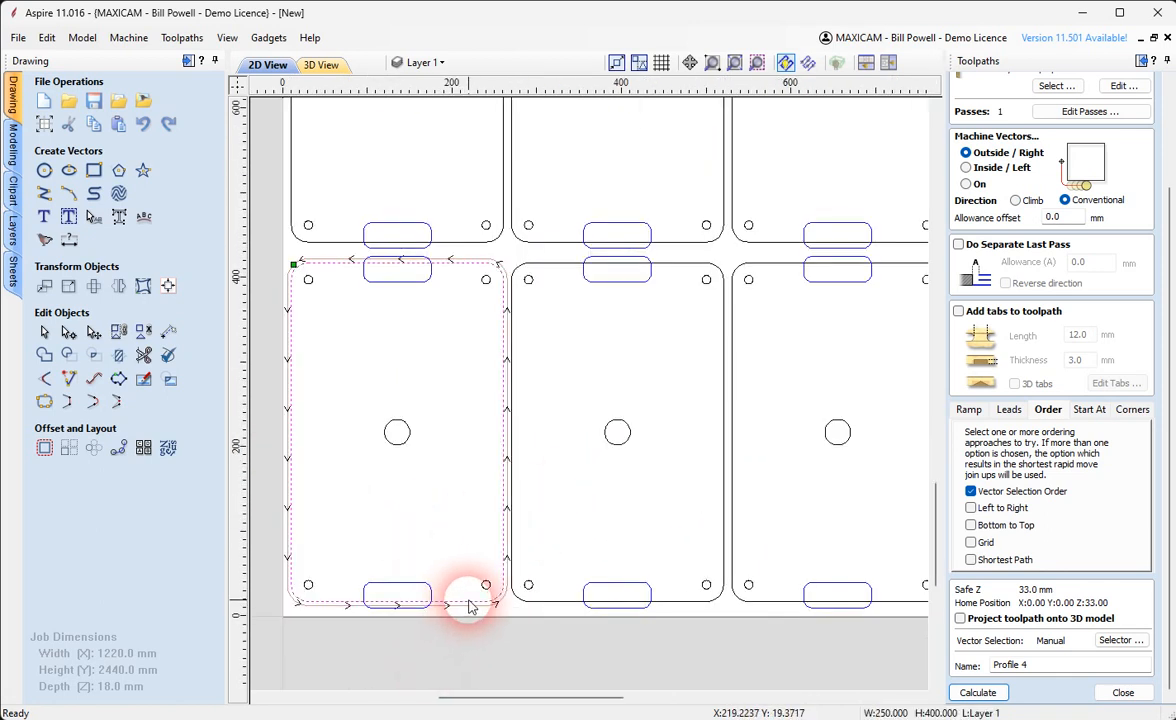
shift+click(564, 605)
shift+click(756, 603)
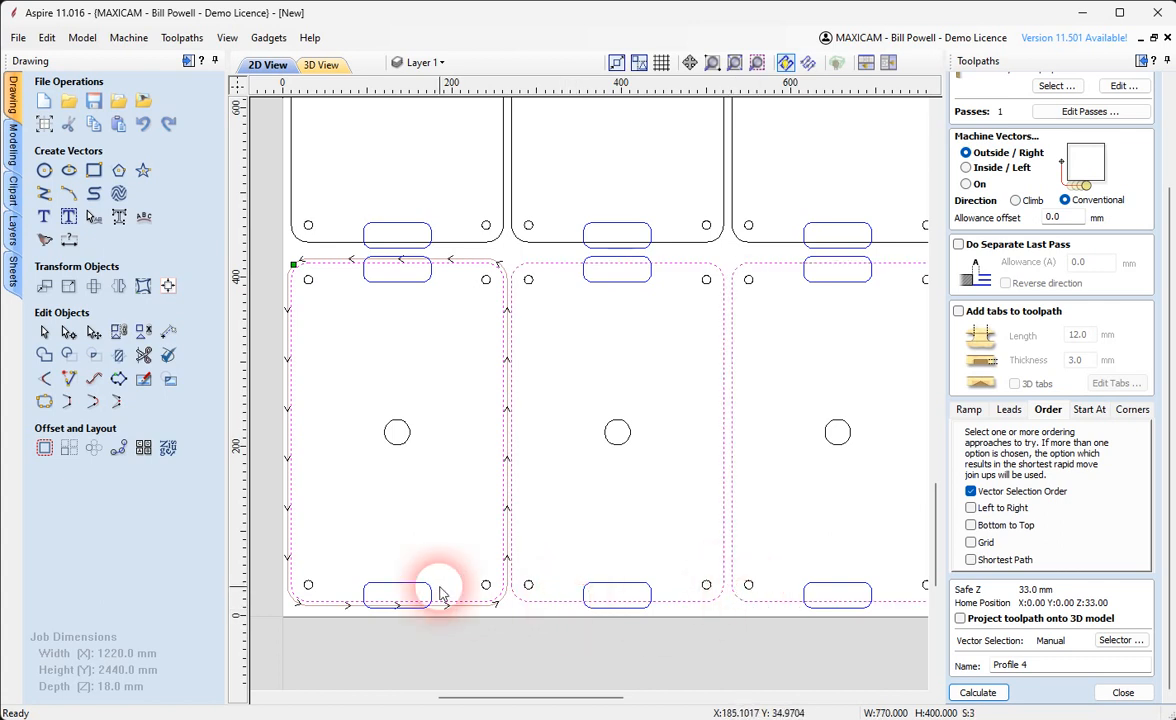
scroll(441, 593, down, 2)
scroll(790, 600, up, 3)
scroll(795, 620, down, 5)
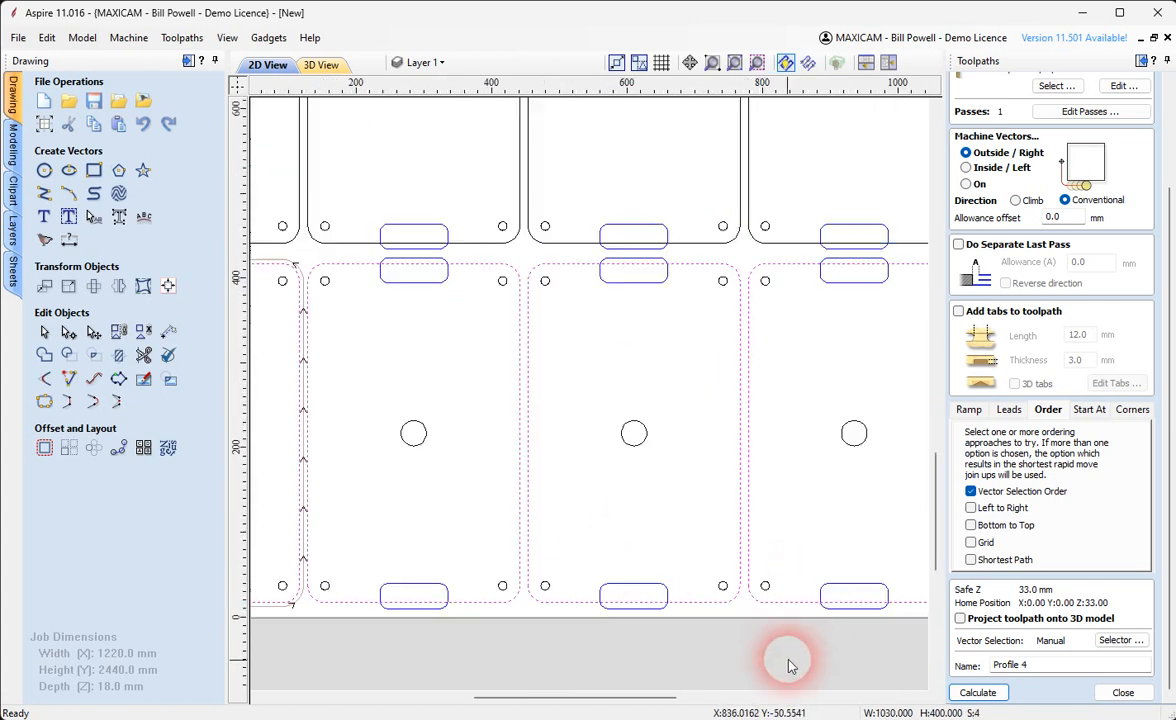
Add the four outer plate outlines of the second row from the bottom to the selection, from left to right.
scroll(514, 452, up, 4)
shift+click(557, 450)
shift+click(584, 447)
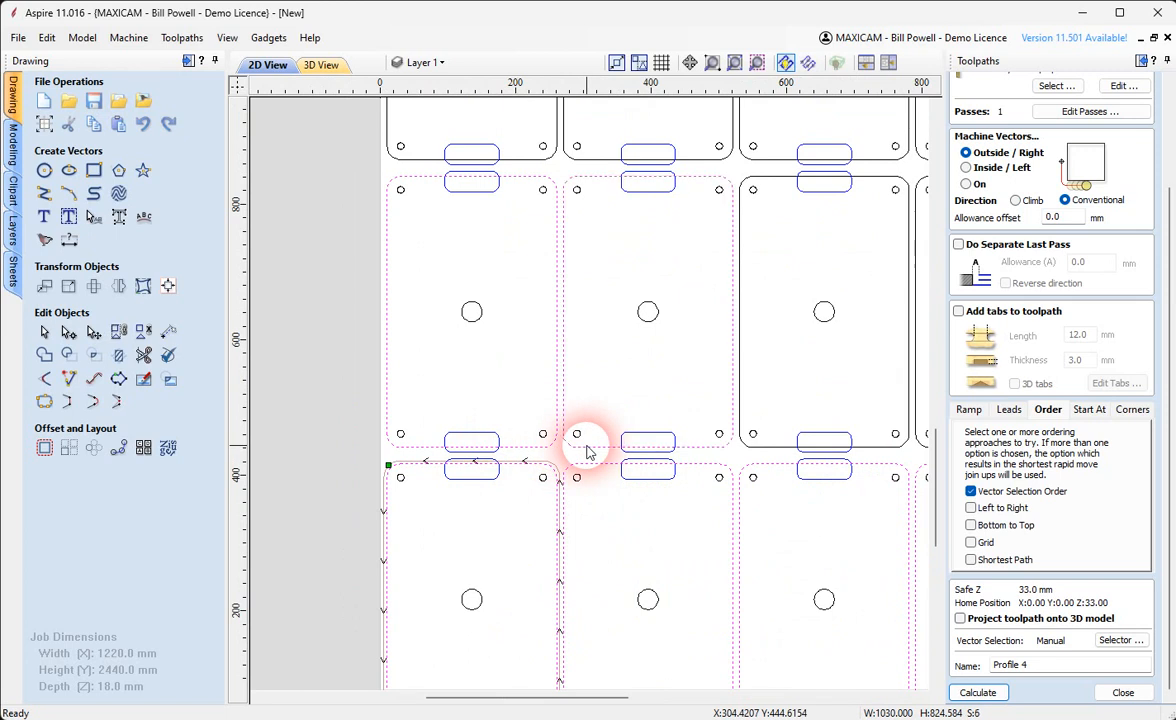
scroll(407, 538, down, 2)
scroll(748, 467, up, 3)
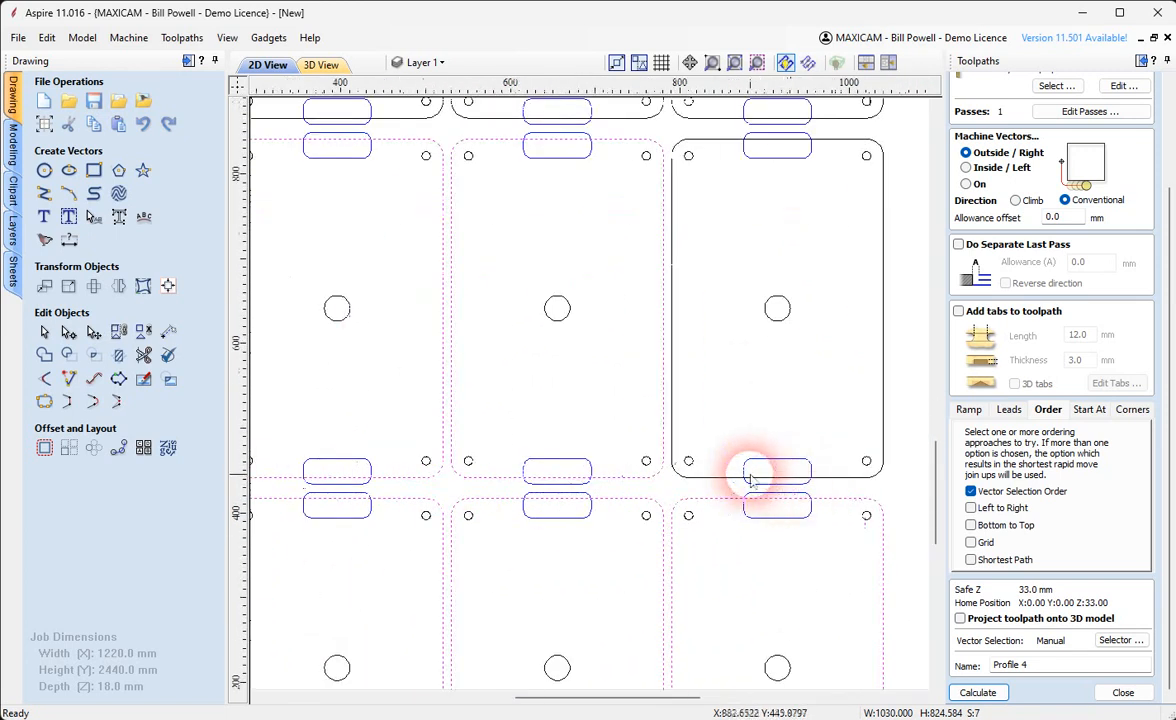
shift+click(714, 480)
scroll(743, 640, down, 1)
scroll(743, 640, down, 2)
scroll(654, 512, up, 1)
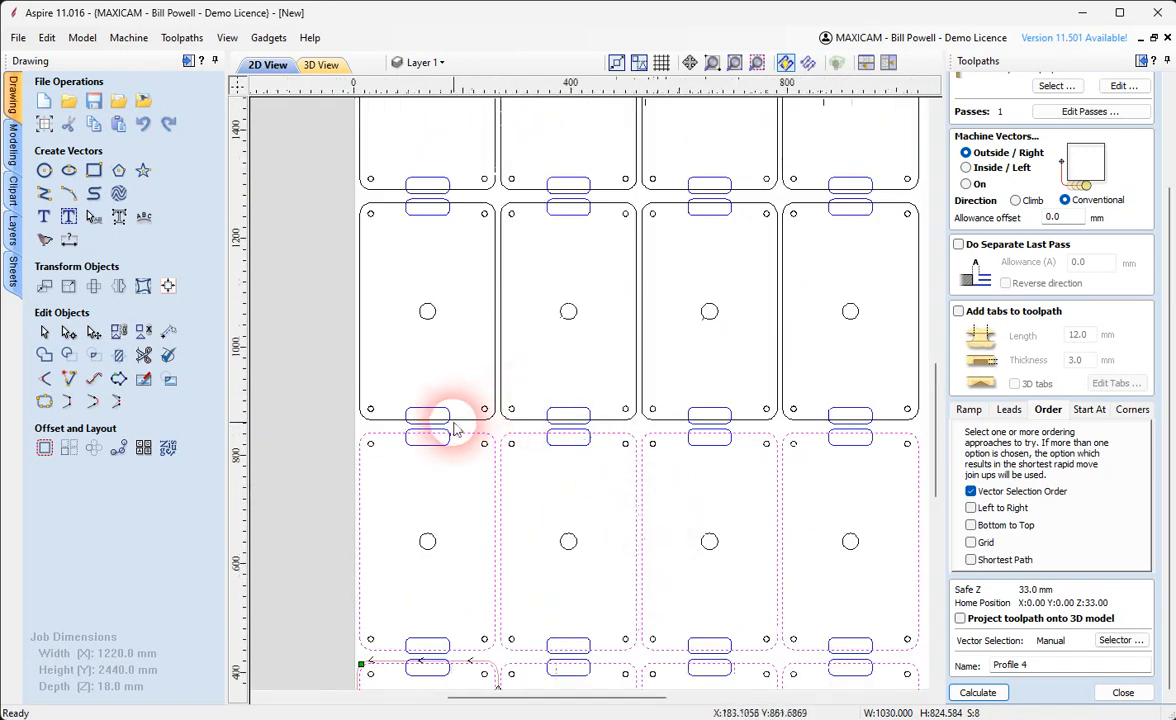
Add the four outer outlines of the third plate row to the selection in left-to-right order.
shift+click(536, 424)
shift+click(675, 420)
shift+click(811, 420)
scroll(604, 571, down, 2)
scroll(595, 500, down, 2)
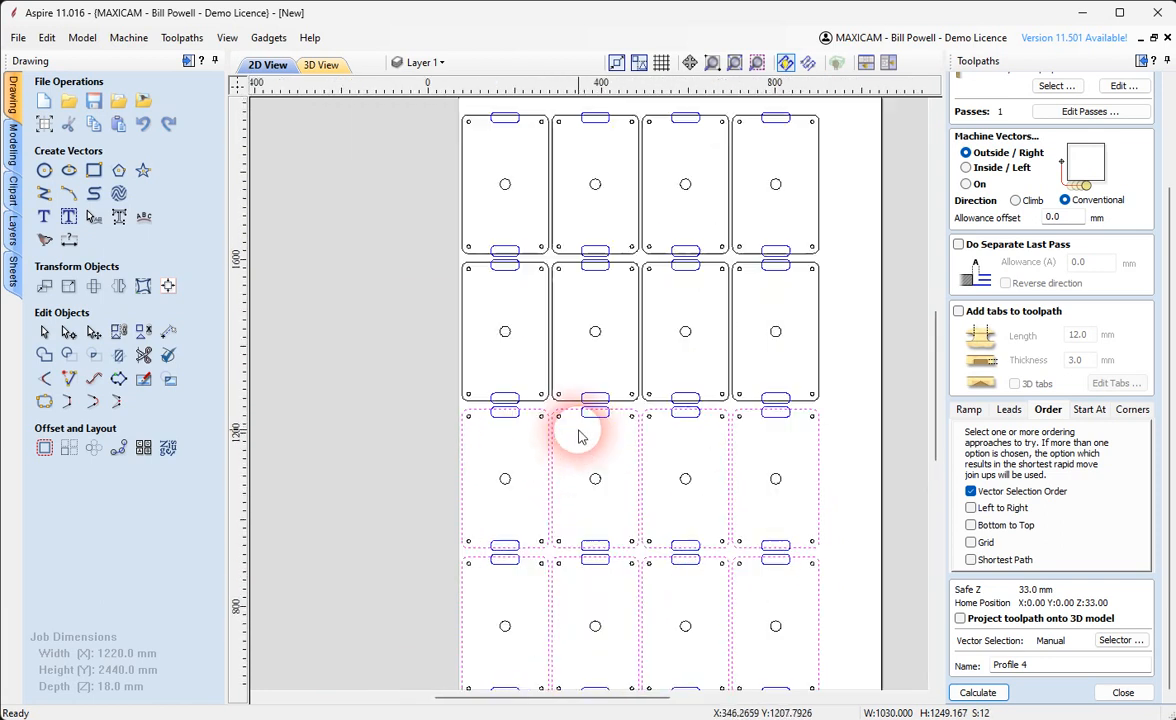
Extend the selection with the fourth row's four outer plate outlines, from left to right.
scroll(511, 403, up, 3)
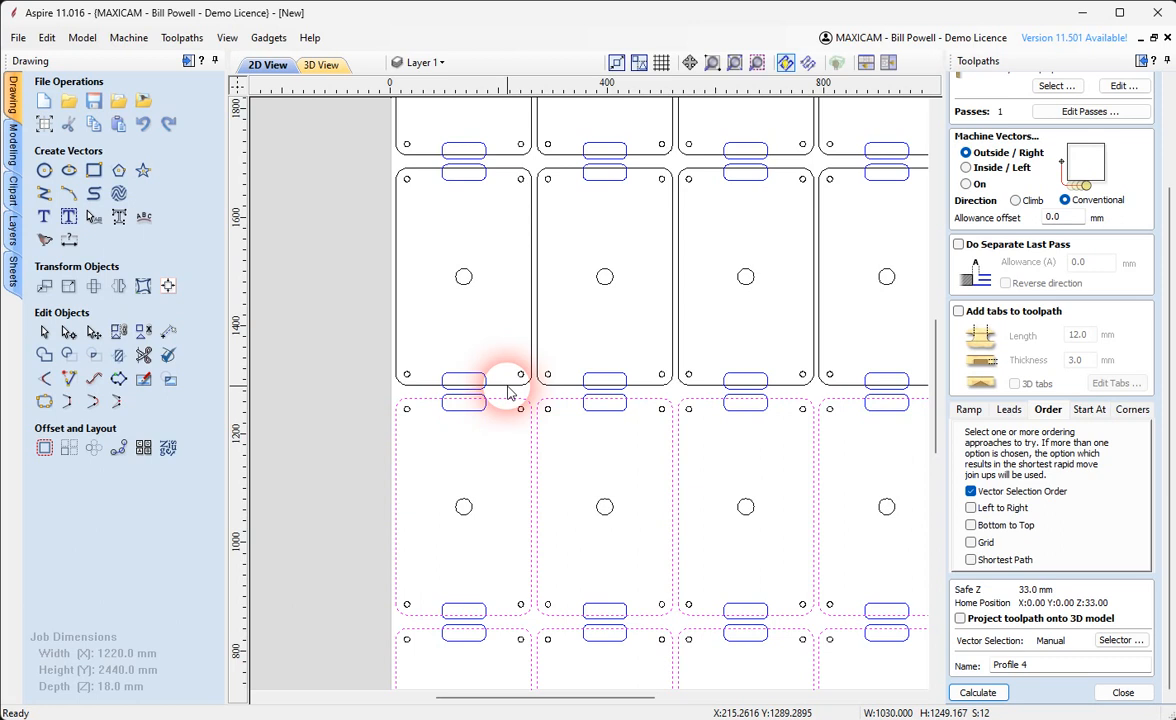
shift+click(508, 390)
shift+click(661, 378)
shift+click(688, 378)
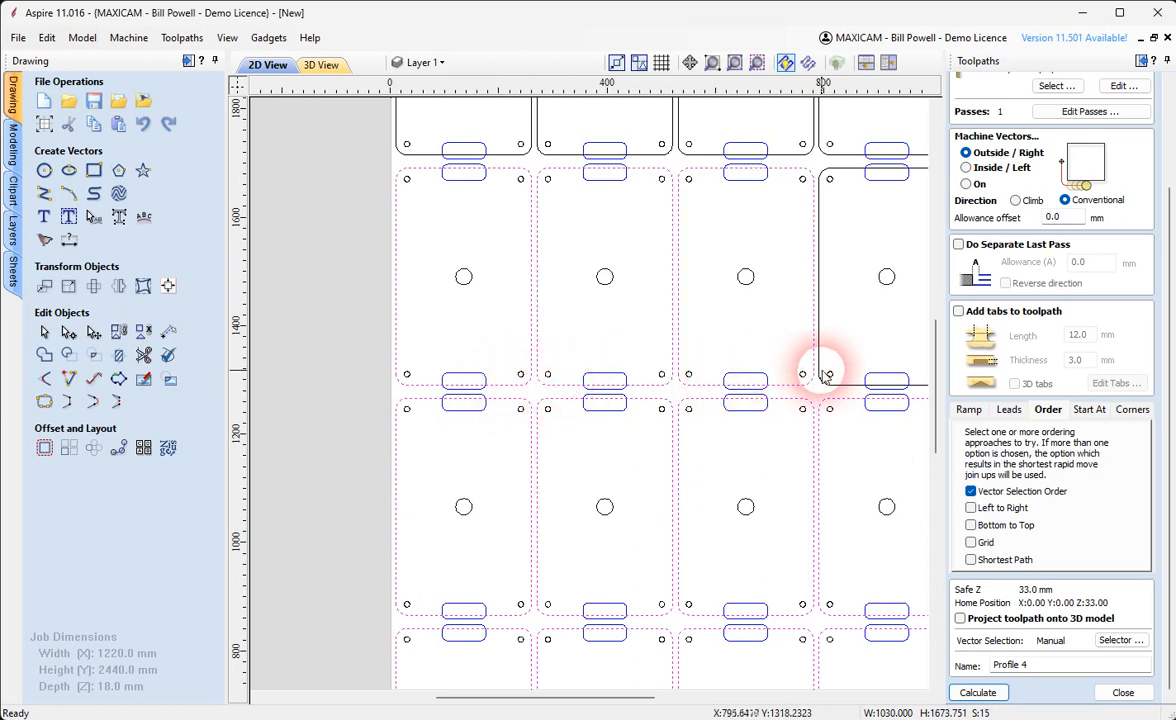
shift+click(846, 388)
scroll(609, 583, down, 2)
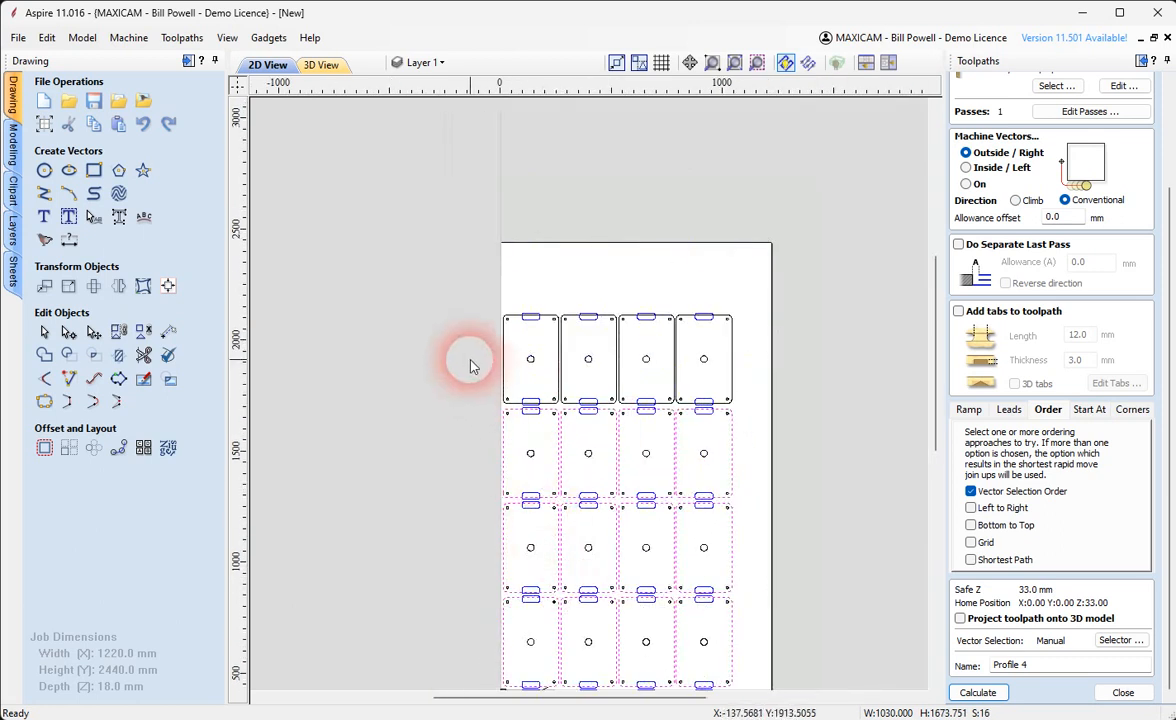
Add the first three outlines of the top row to the selection and recalculate the profile toolpath, accepting the cut through the material.
scroll(546, 389, up, 4)
shift+click(476, 396)
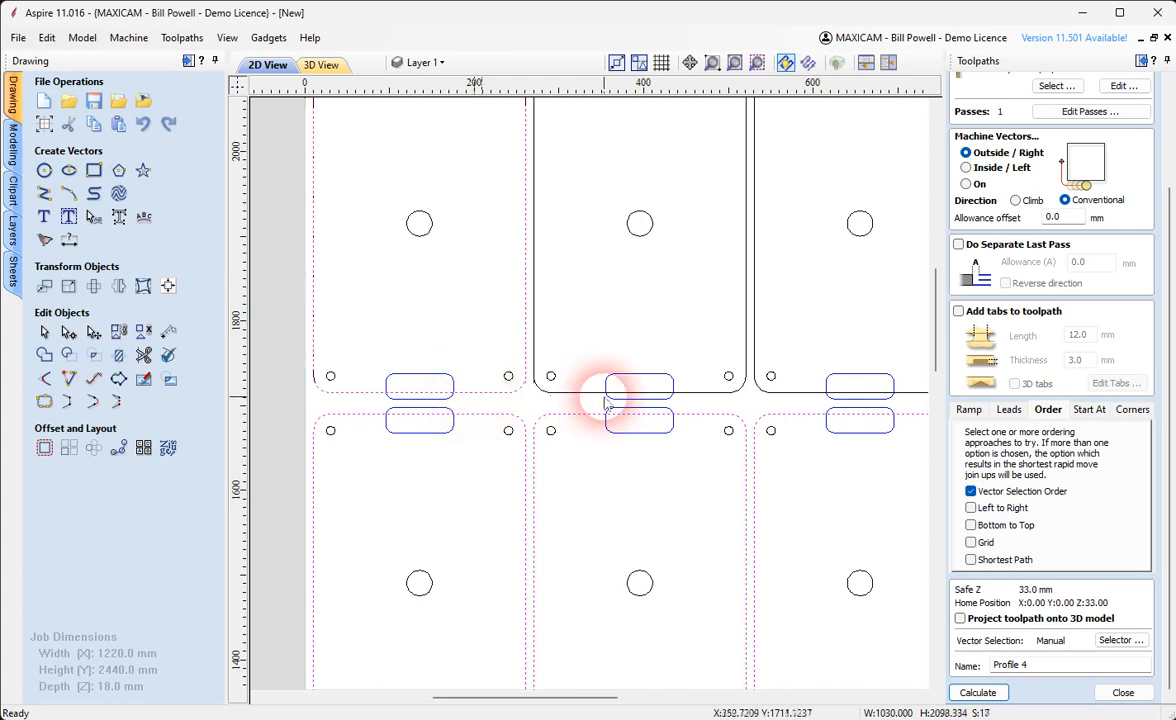
shift+click(775, 405)
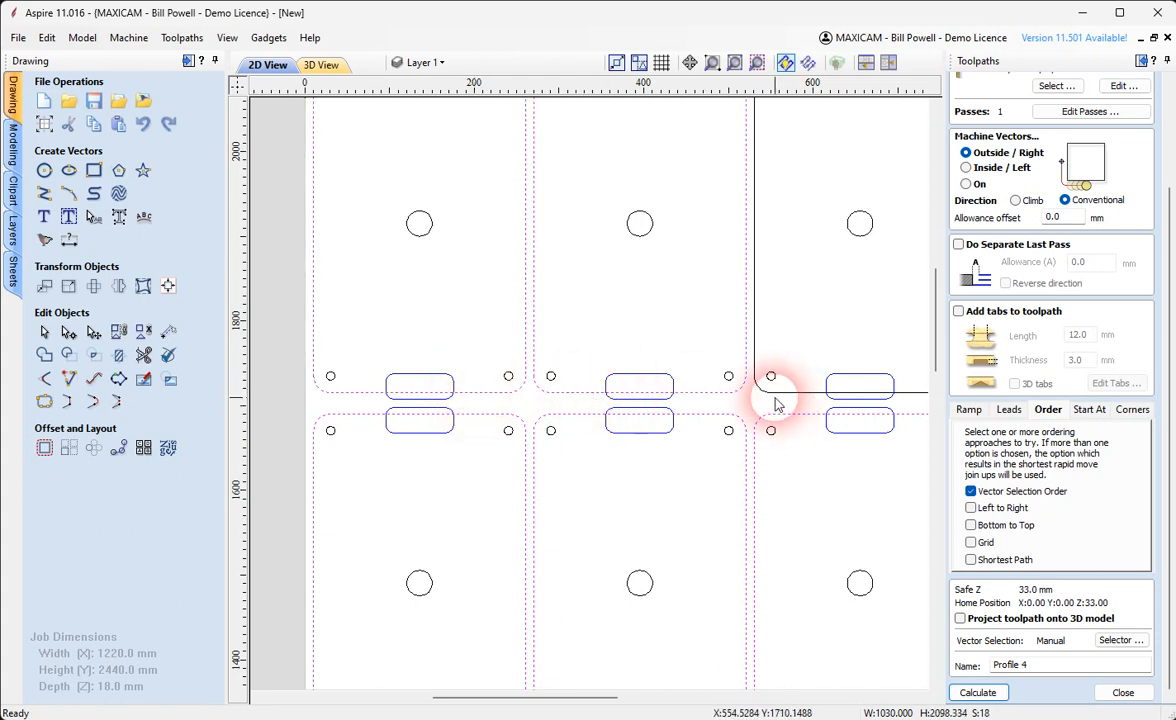
click(978, 692)
click(549, 454)
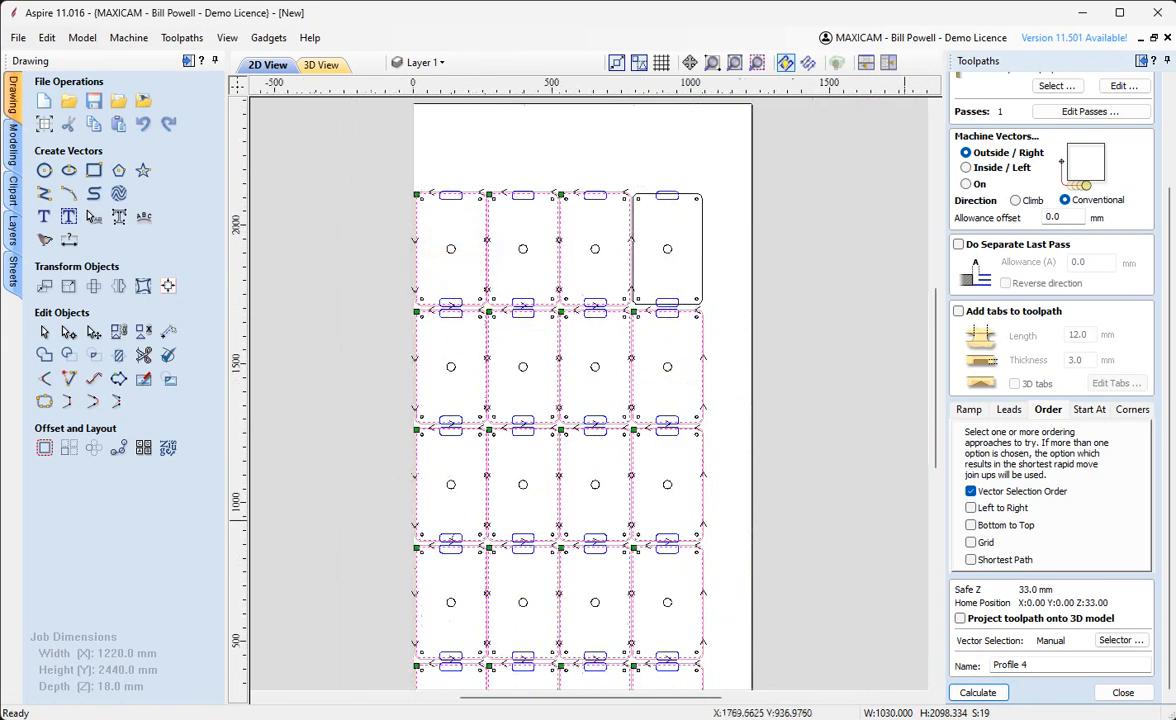
Add the top row's last plate outline to the selection, recalculate the profile toolpath with the cut through accepted, and close its settings.
scroll(630, 310, up, 3)
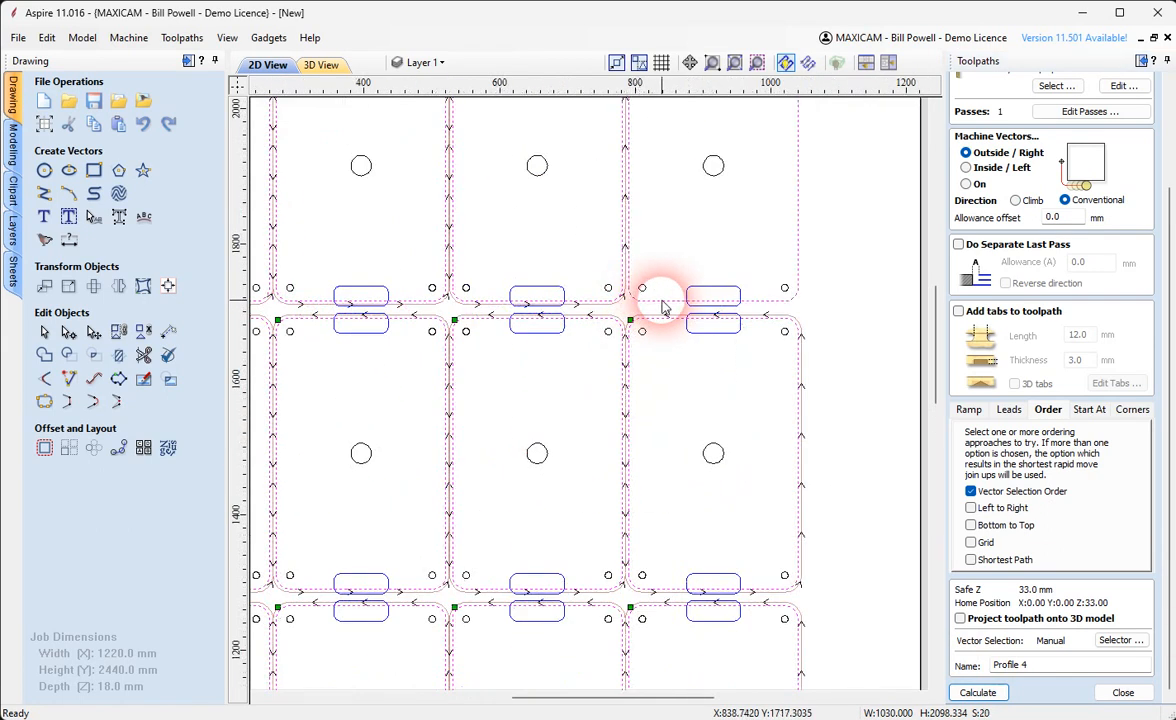
click(968, 692)
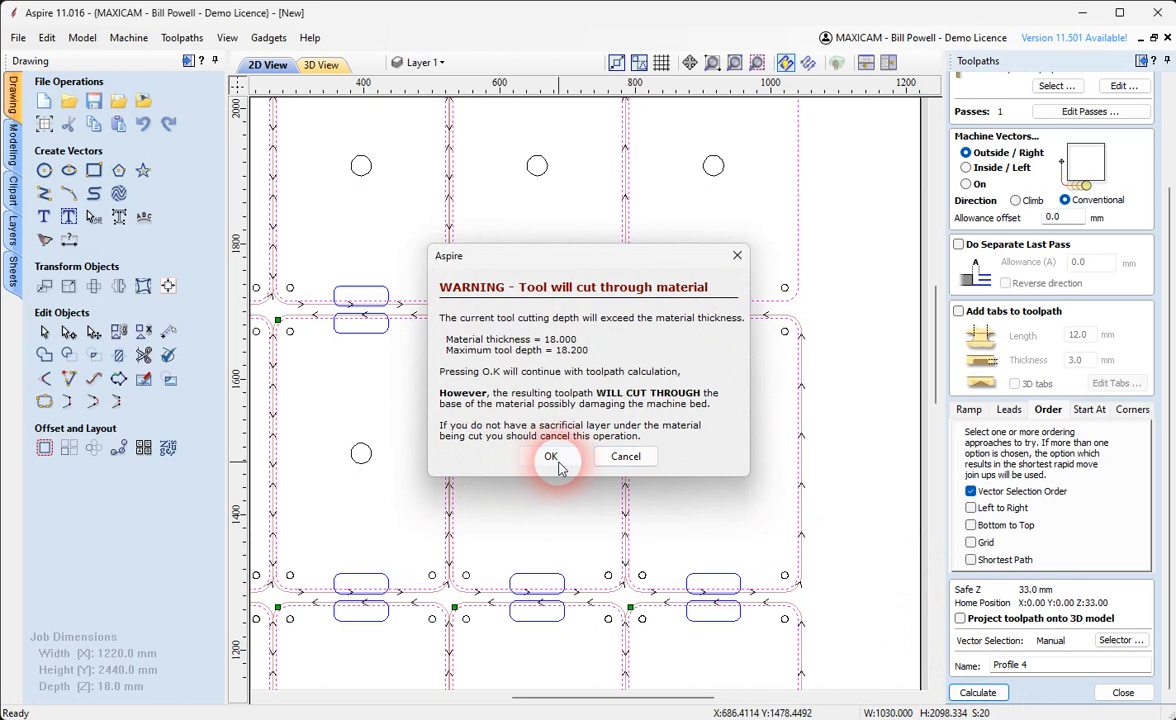
click(551, 458)
click(1124, 693)
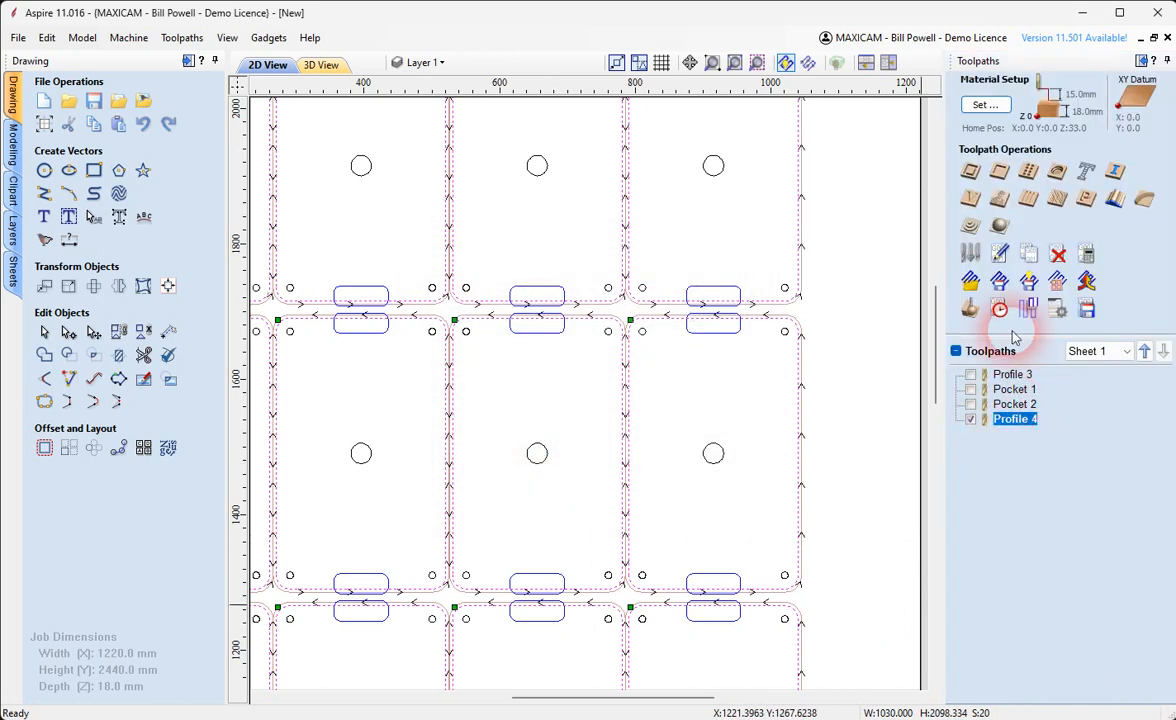
Open the toolpath preview, reset the simulated block, and simulate the Profile 4 toolpath to watch its cutting order.
click(972, 309)
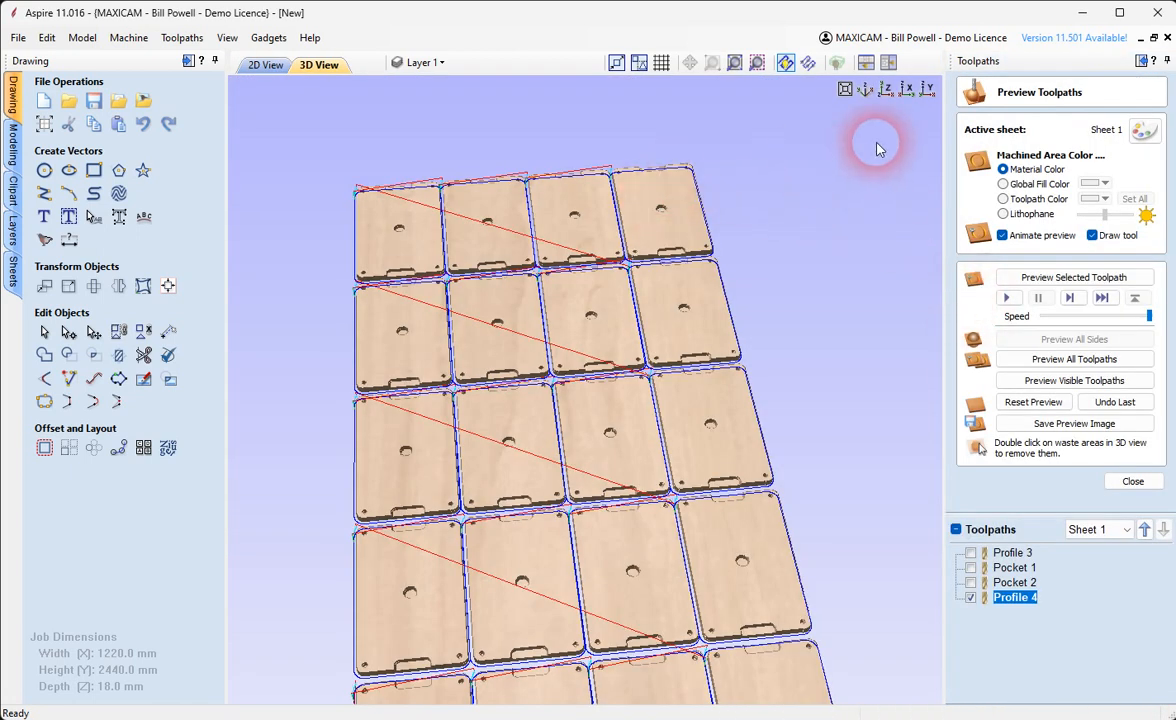
click(1023, 403)
scroll(508, 298, down, 3)
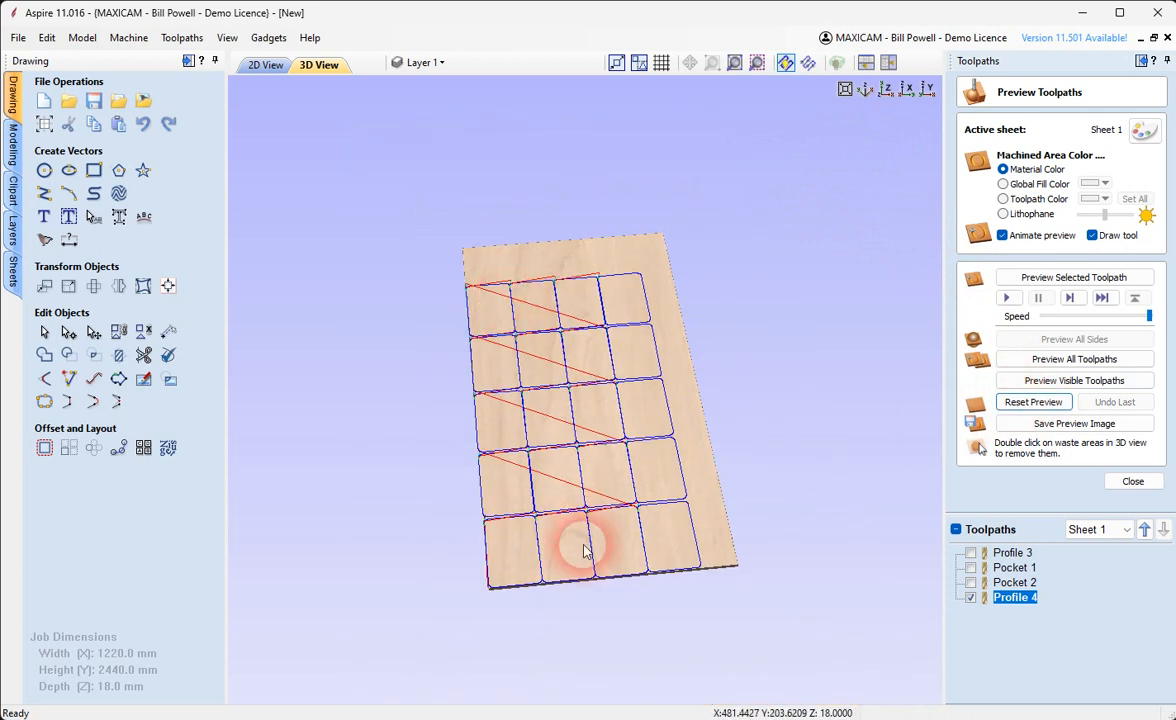
scroll(568, 575, up, 5)
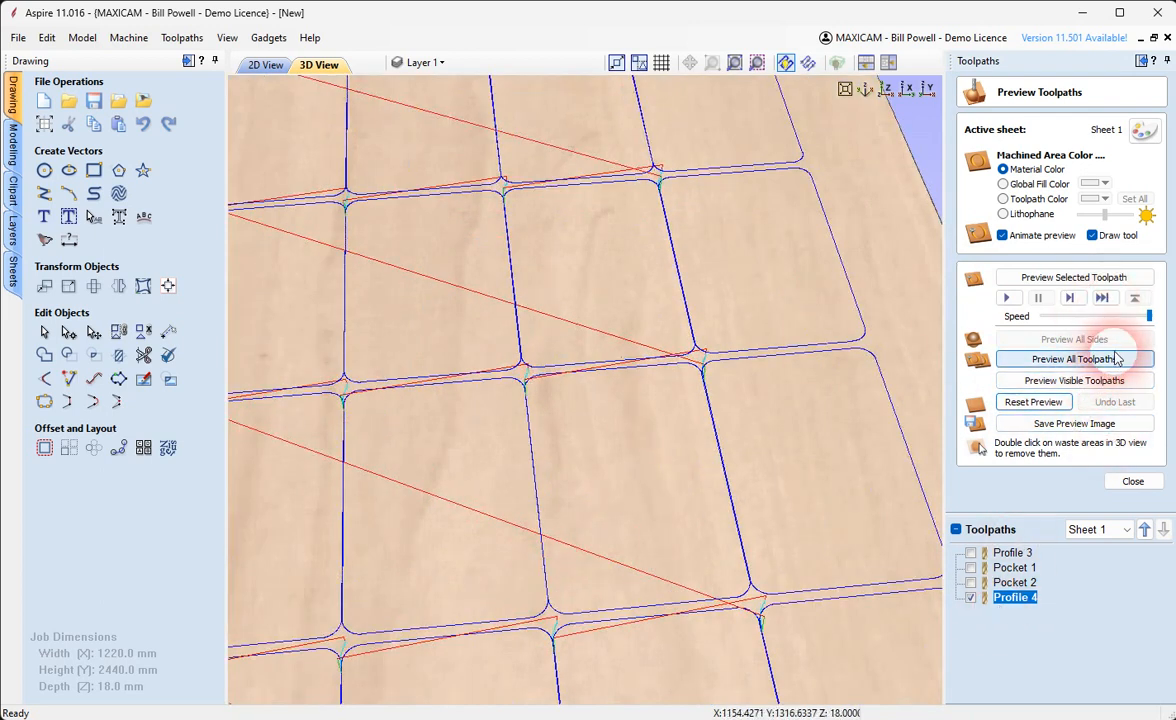
click(1101, 297)
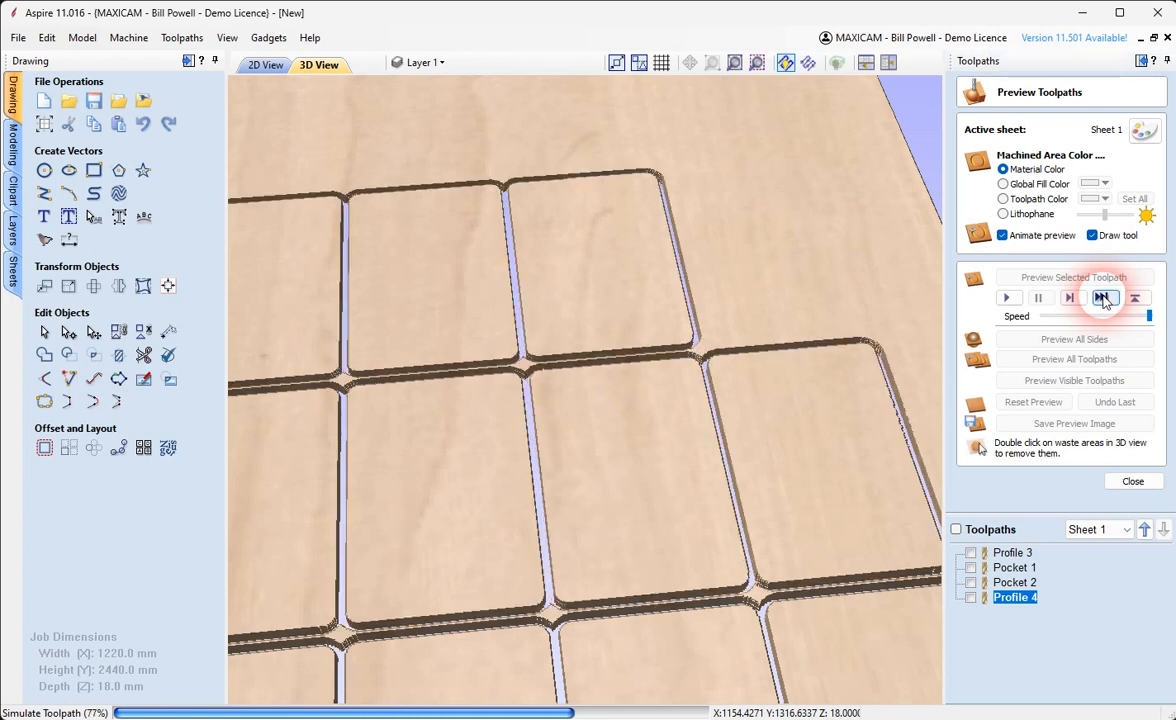
click(1103, 299)
Reset the simulated block and replay the Profile 4 simulation with the whole sheet in view.
click(1030, 398)
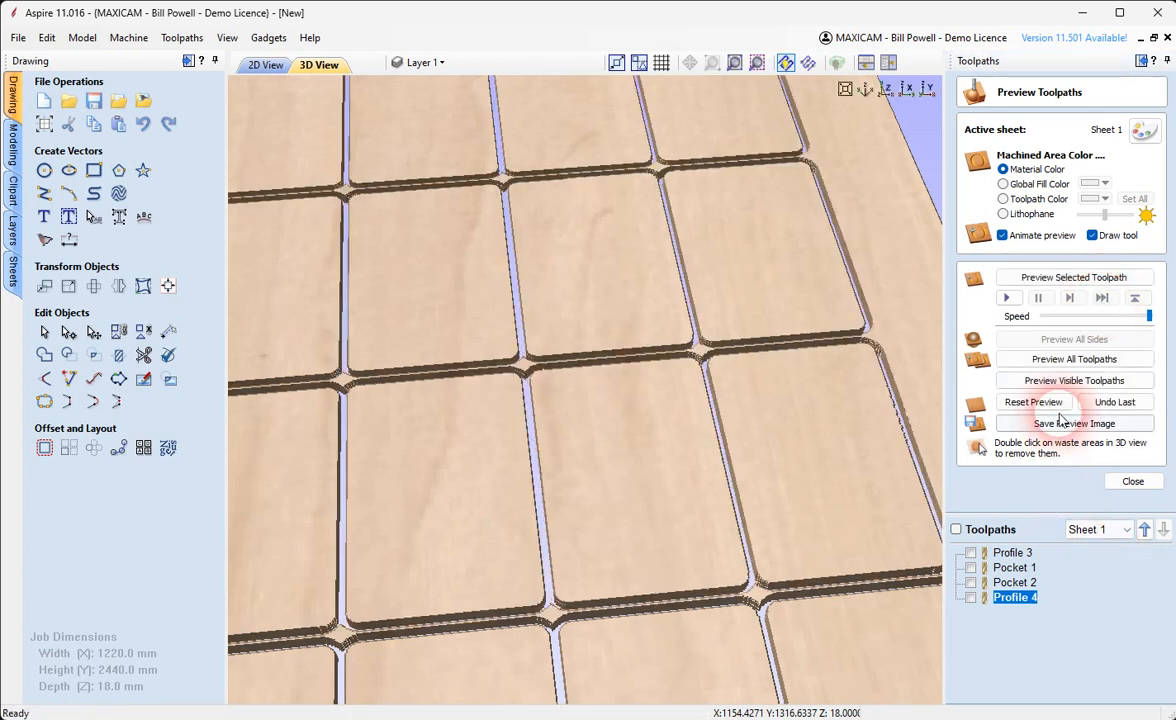
click(1106, 298)
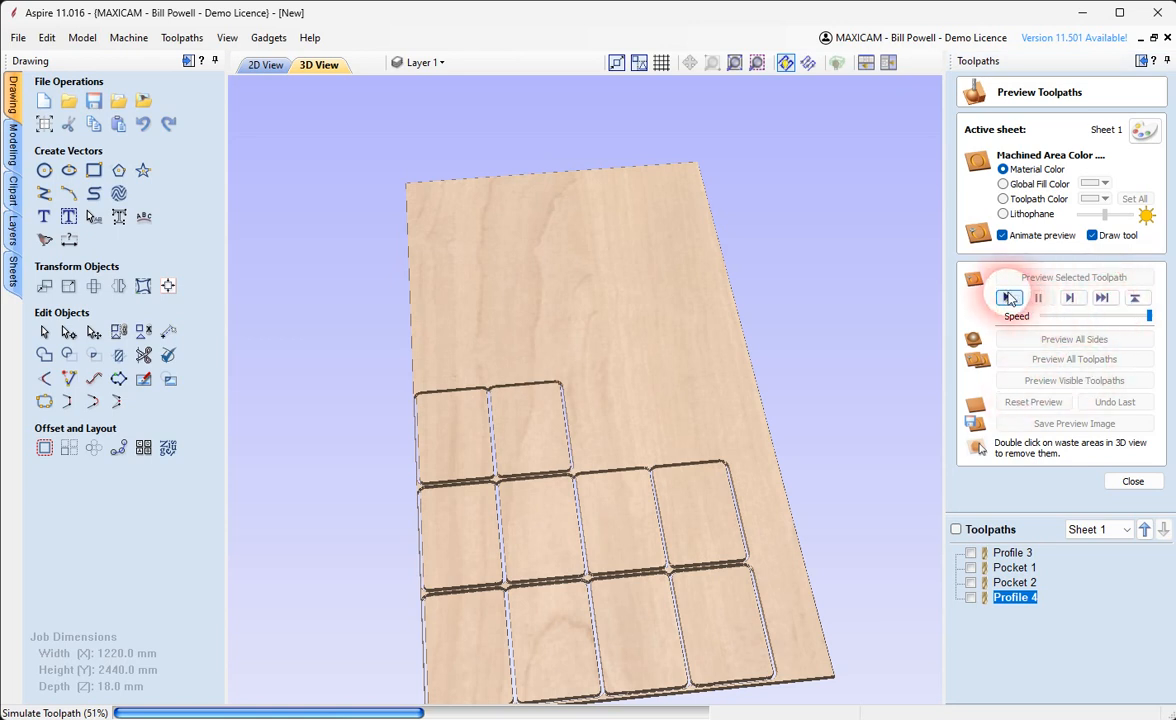
click(1009, 298)
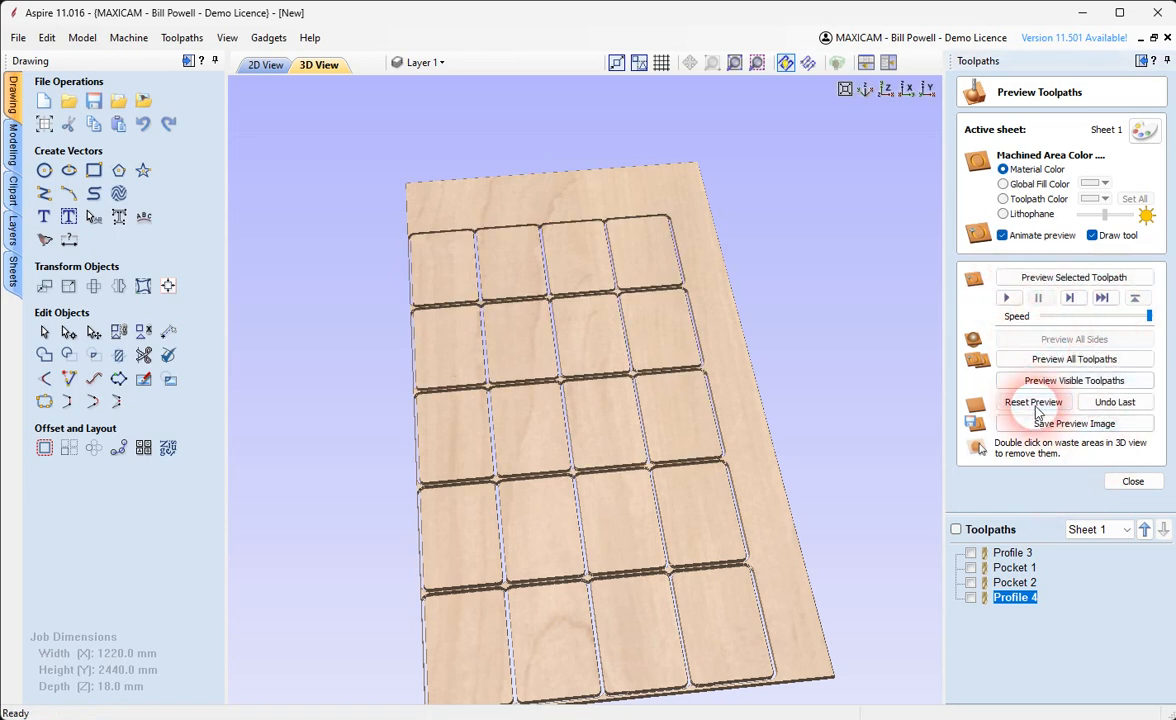
Reset the preview, simulate all toolpaths on the sheet, and remove the waste material around the plates.
click(1033, 402)
click(1035, 360)
click(719, 472)
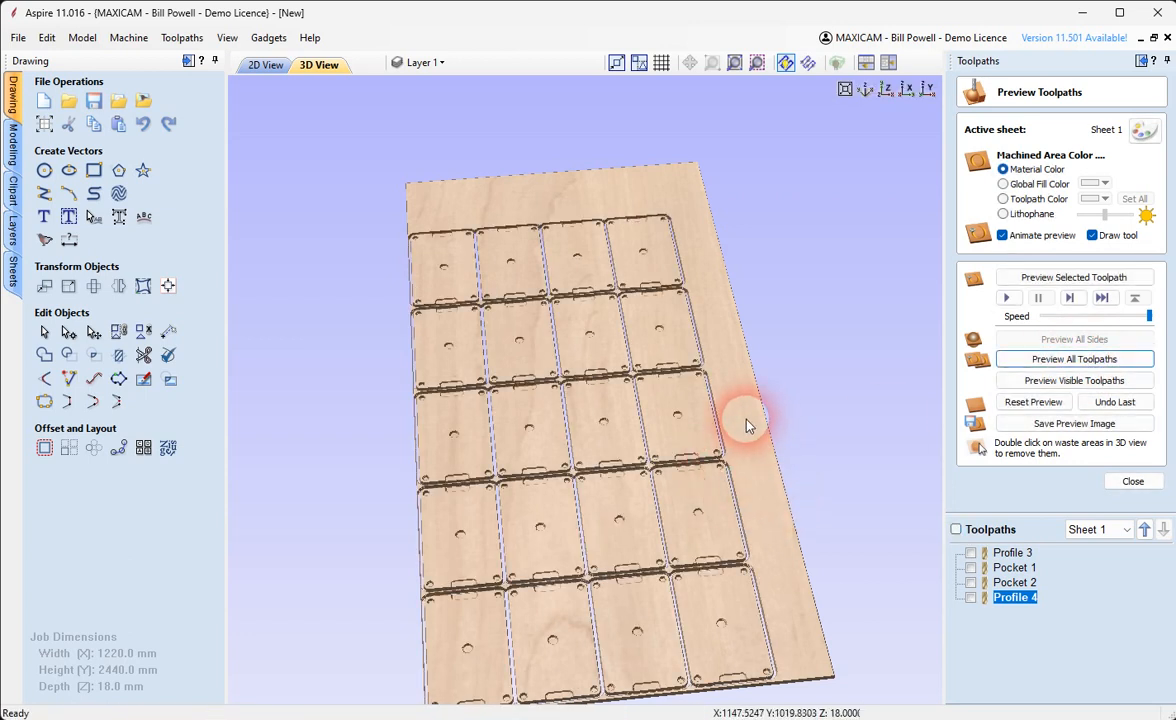
drag(745, 425, 652, 430)
scroll(652, 430, up, 10)
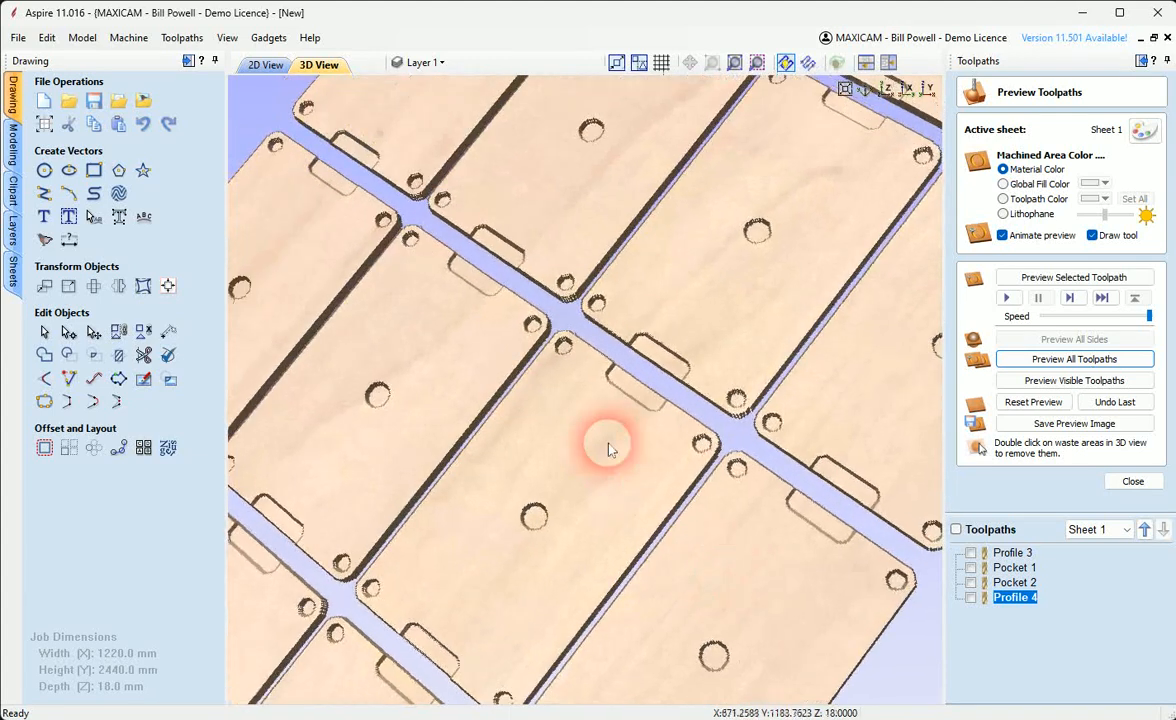
Inspect the cut plates from the side along Y with all toolpaths made visible, and close the toolpath preview.
drag(758, 508, 913, 100)
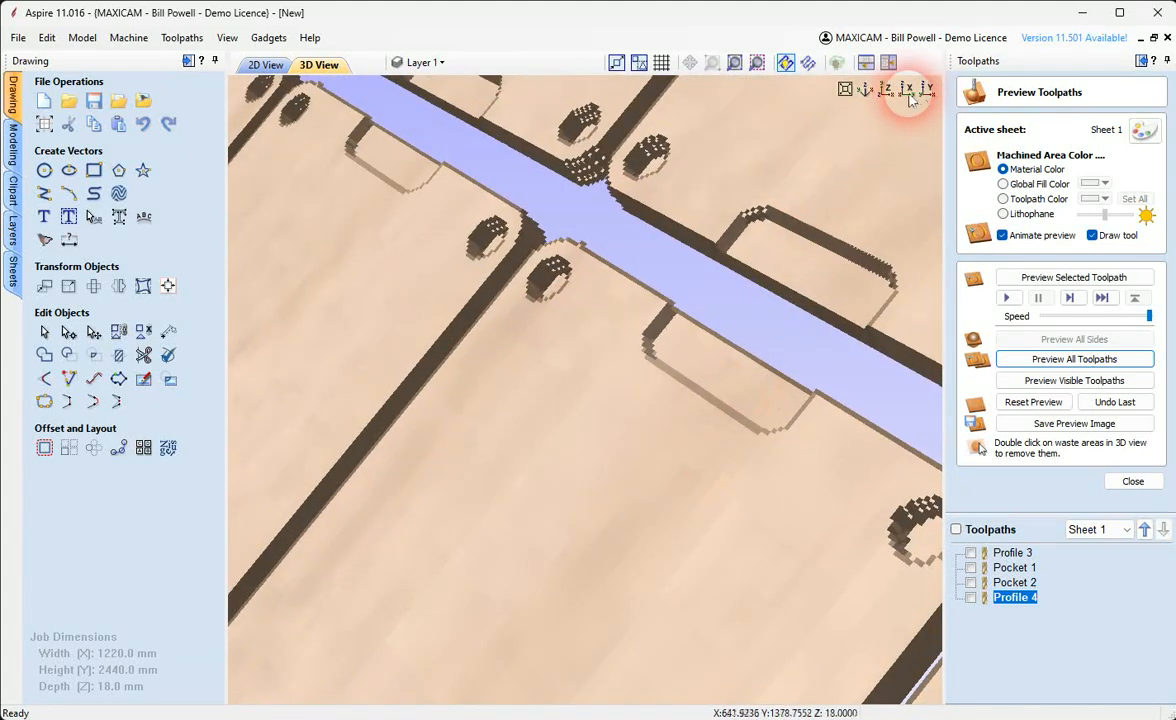
click(928, 90)
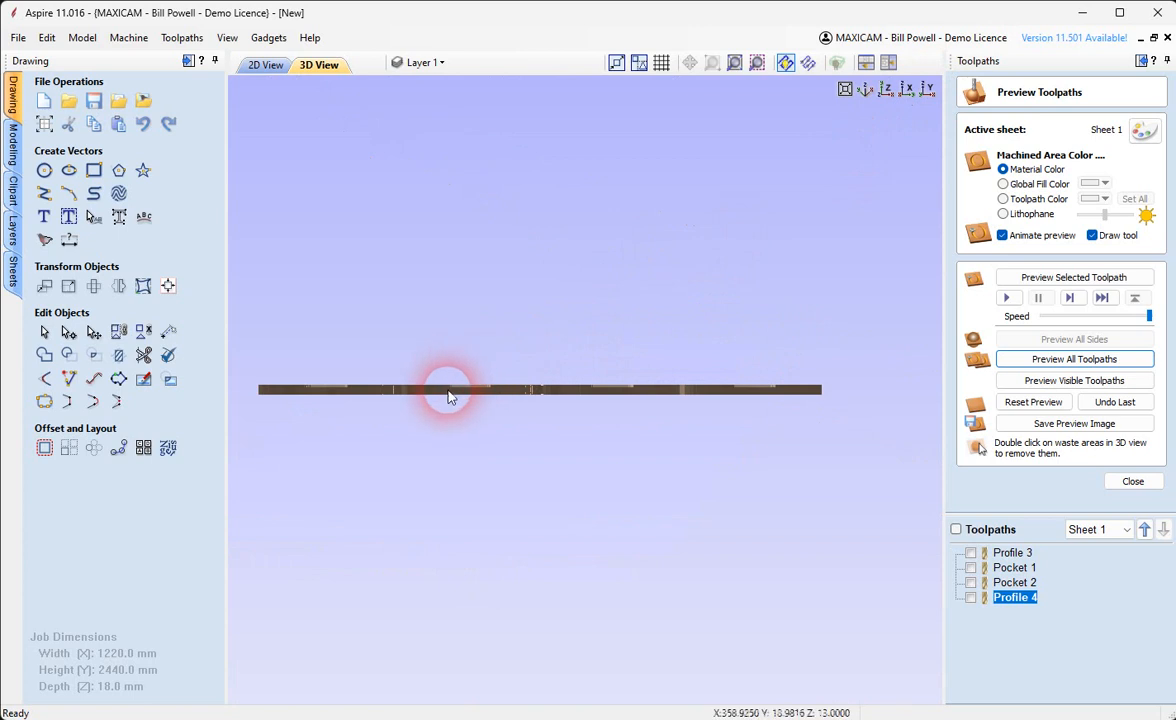
click(957, 531)
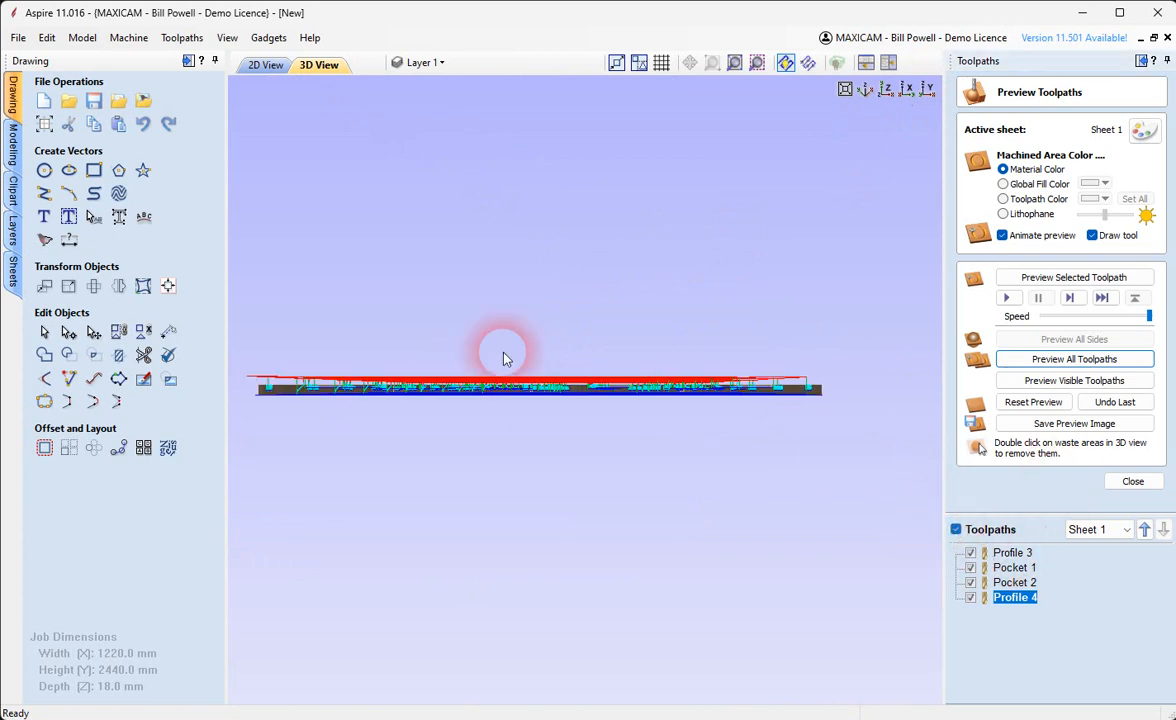
mouse_move(499, 349)
mouse_down()
mouse_move(297, 459)
mouse_move(565, 408)
mouse_move(488, 415)
mouse_move(690, 452)
mouse_move(614, 425)
mouse_move(537, 498)
mouse_move(486, 465)
mouse_move(399, 475)
mouse_move(446, 556)
mouse_move(558, 572)
mouse_move(696, 573)
mouse_move(1170, 505)
mouse_up()
click(1133, 482)
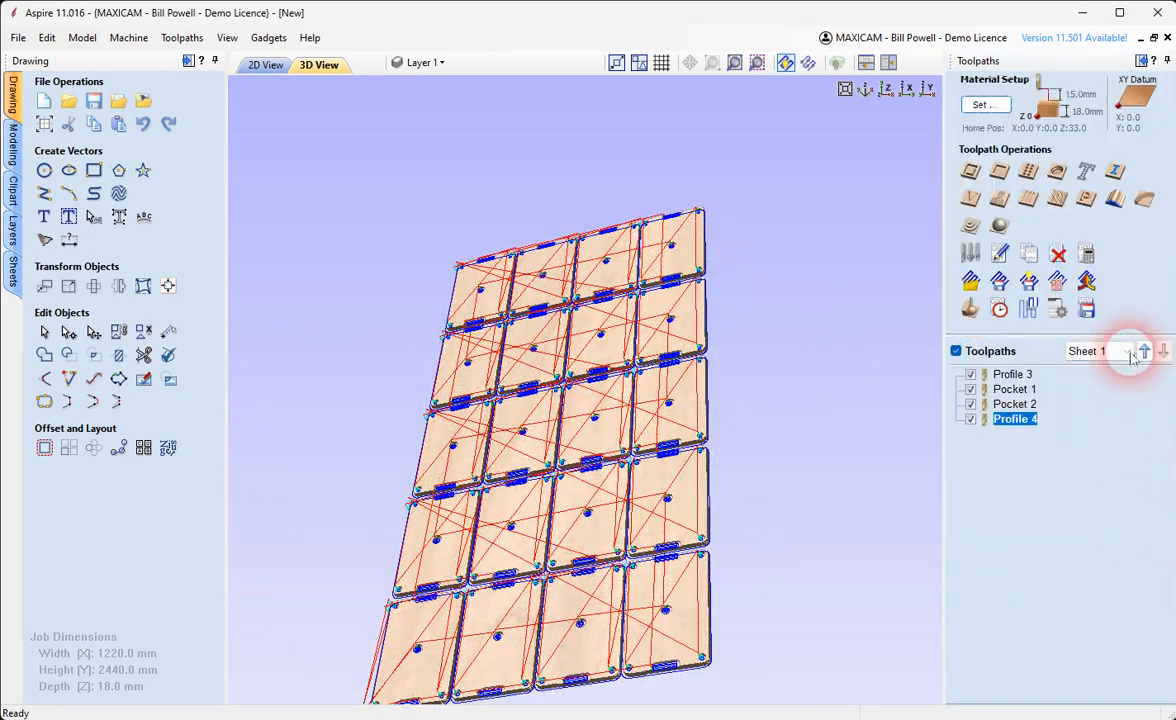